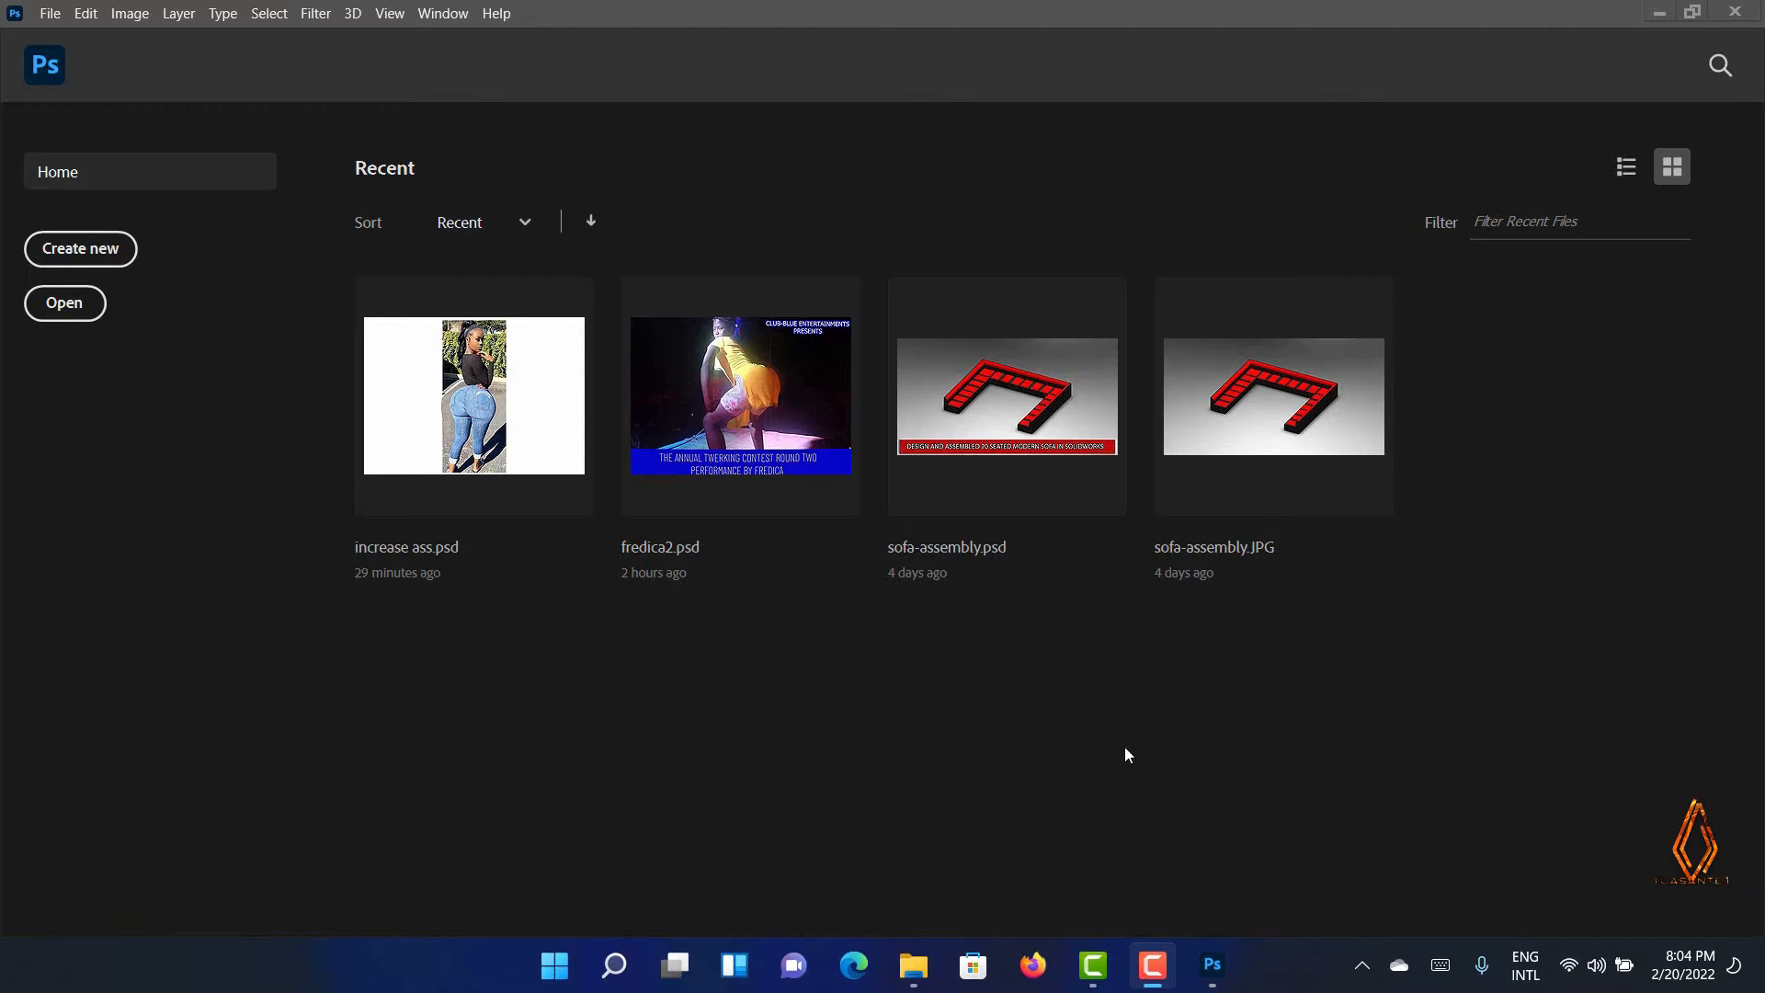
Create a new document using the Default Photoshop Size preset, 7 x 5 in at 300 ppi
click(89, 246)
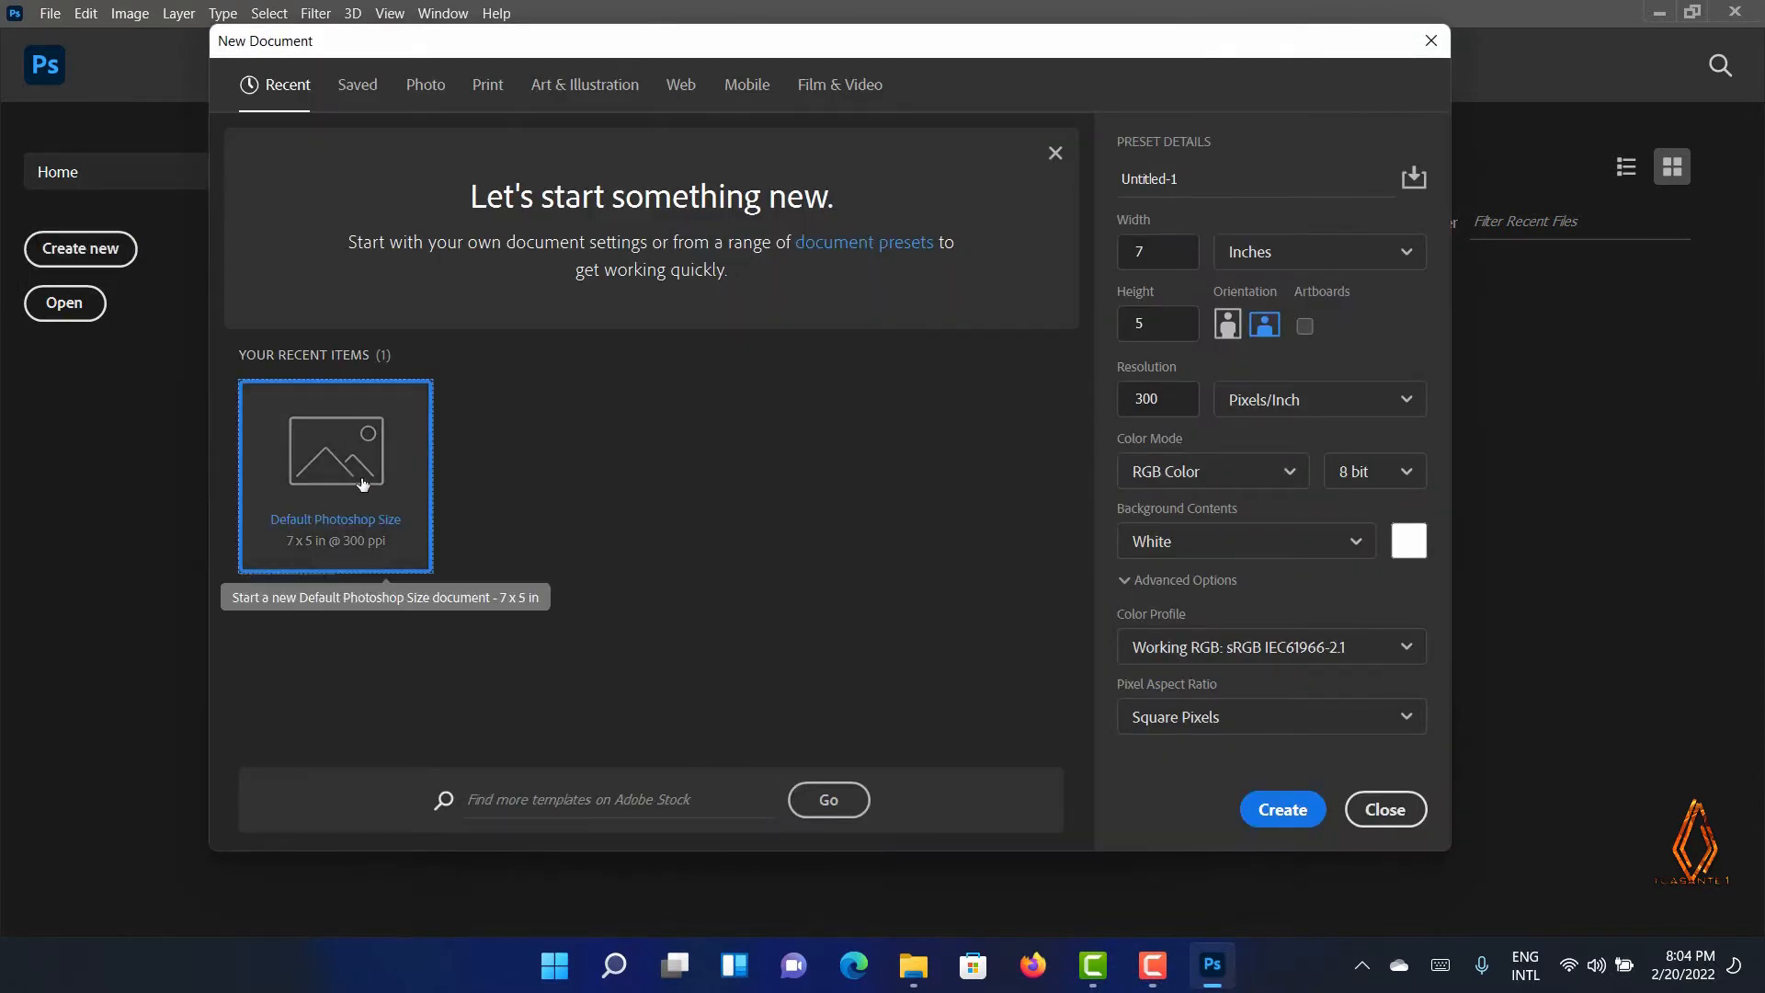
click(1281, 811)
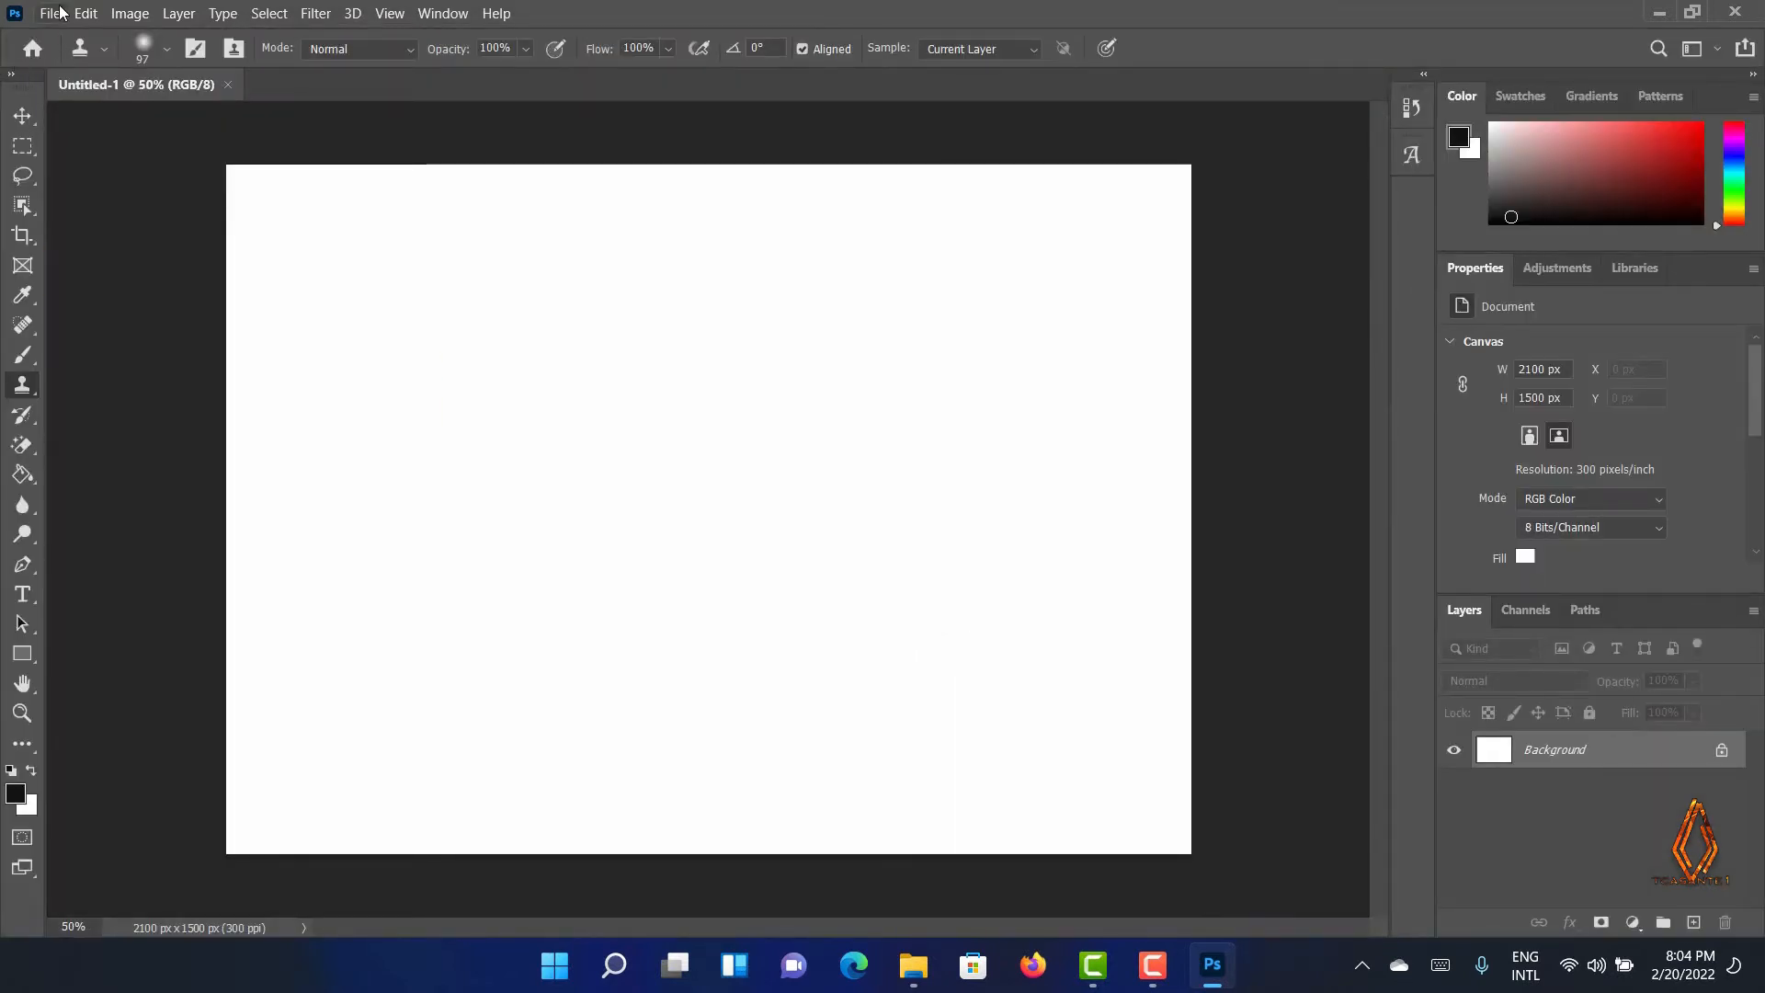
Place girl1.jpg from the YOUTUBE folder onto the canvas and commit the placement
click(913, 965)
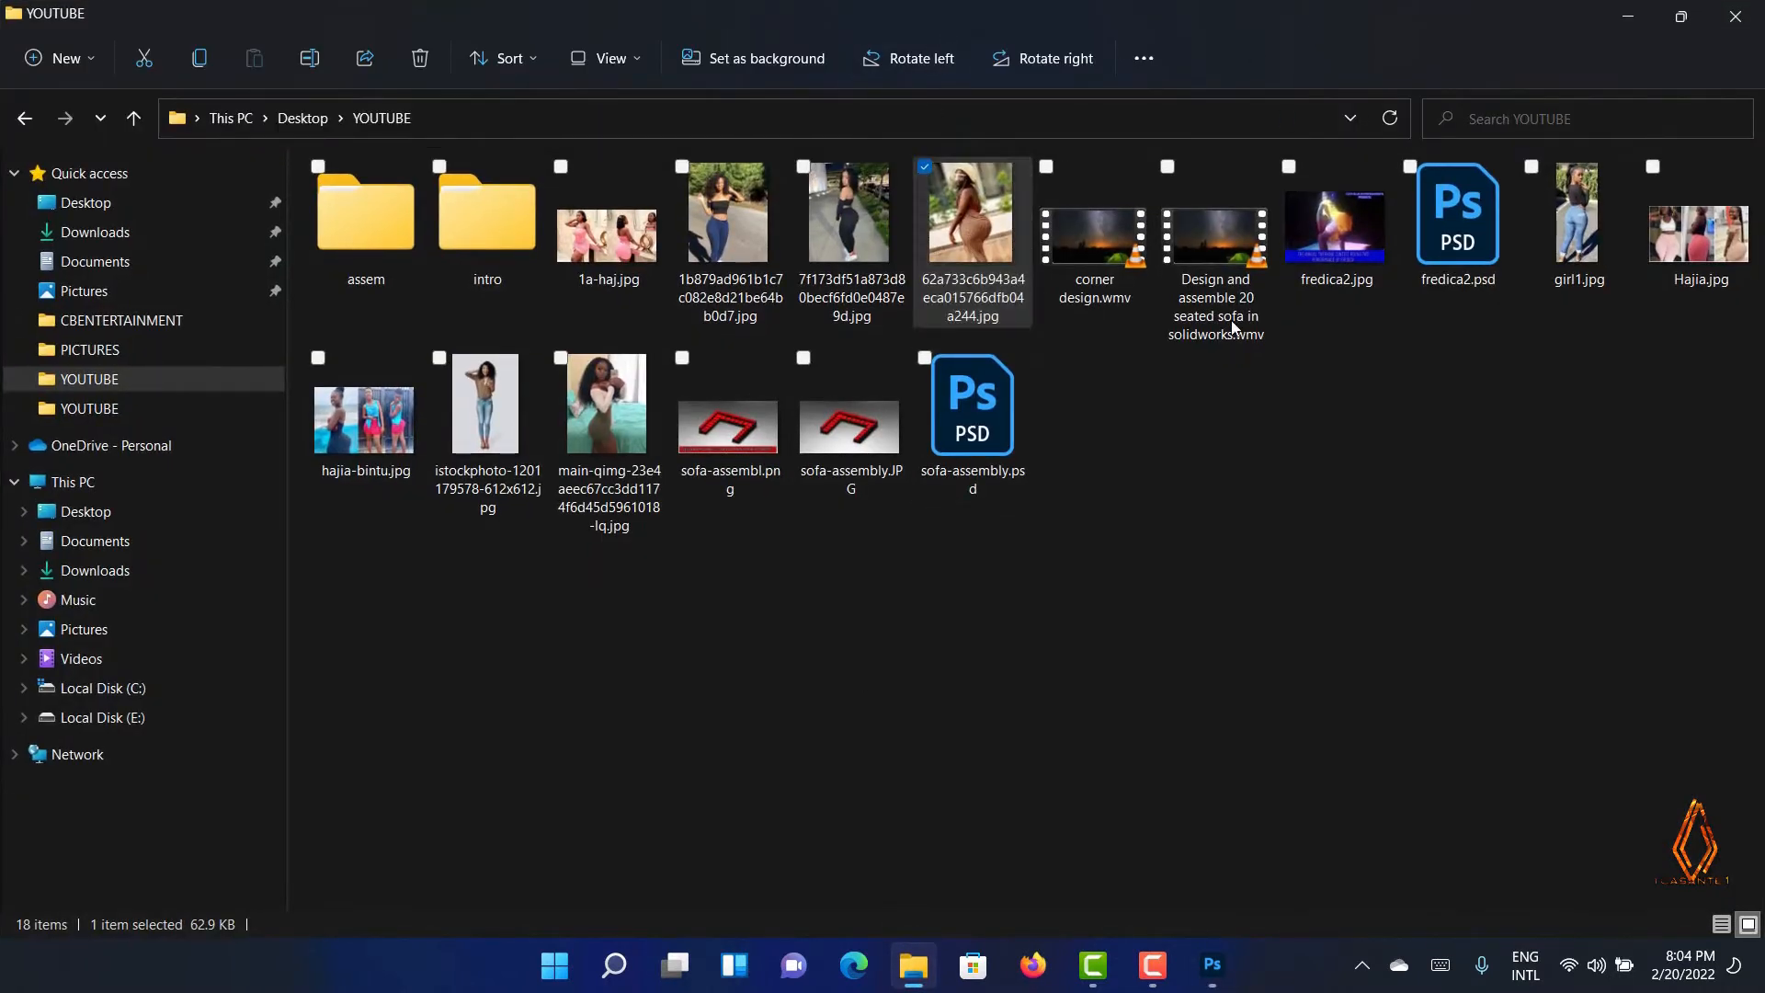
drag(1167, 8, 322, 105)
scroll(427, 436, down, 3)
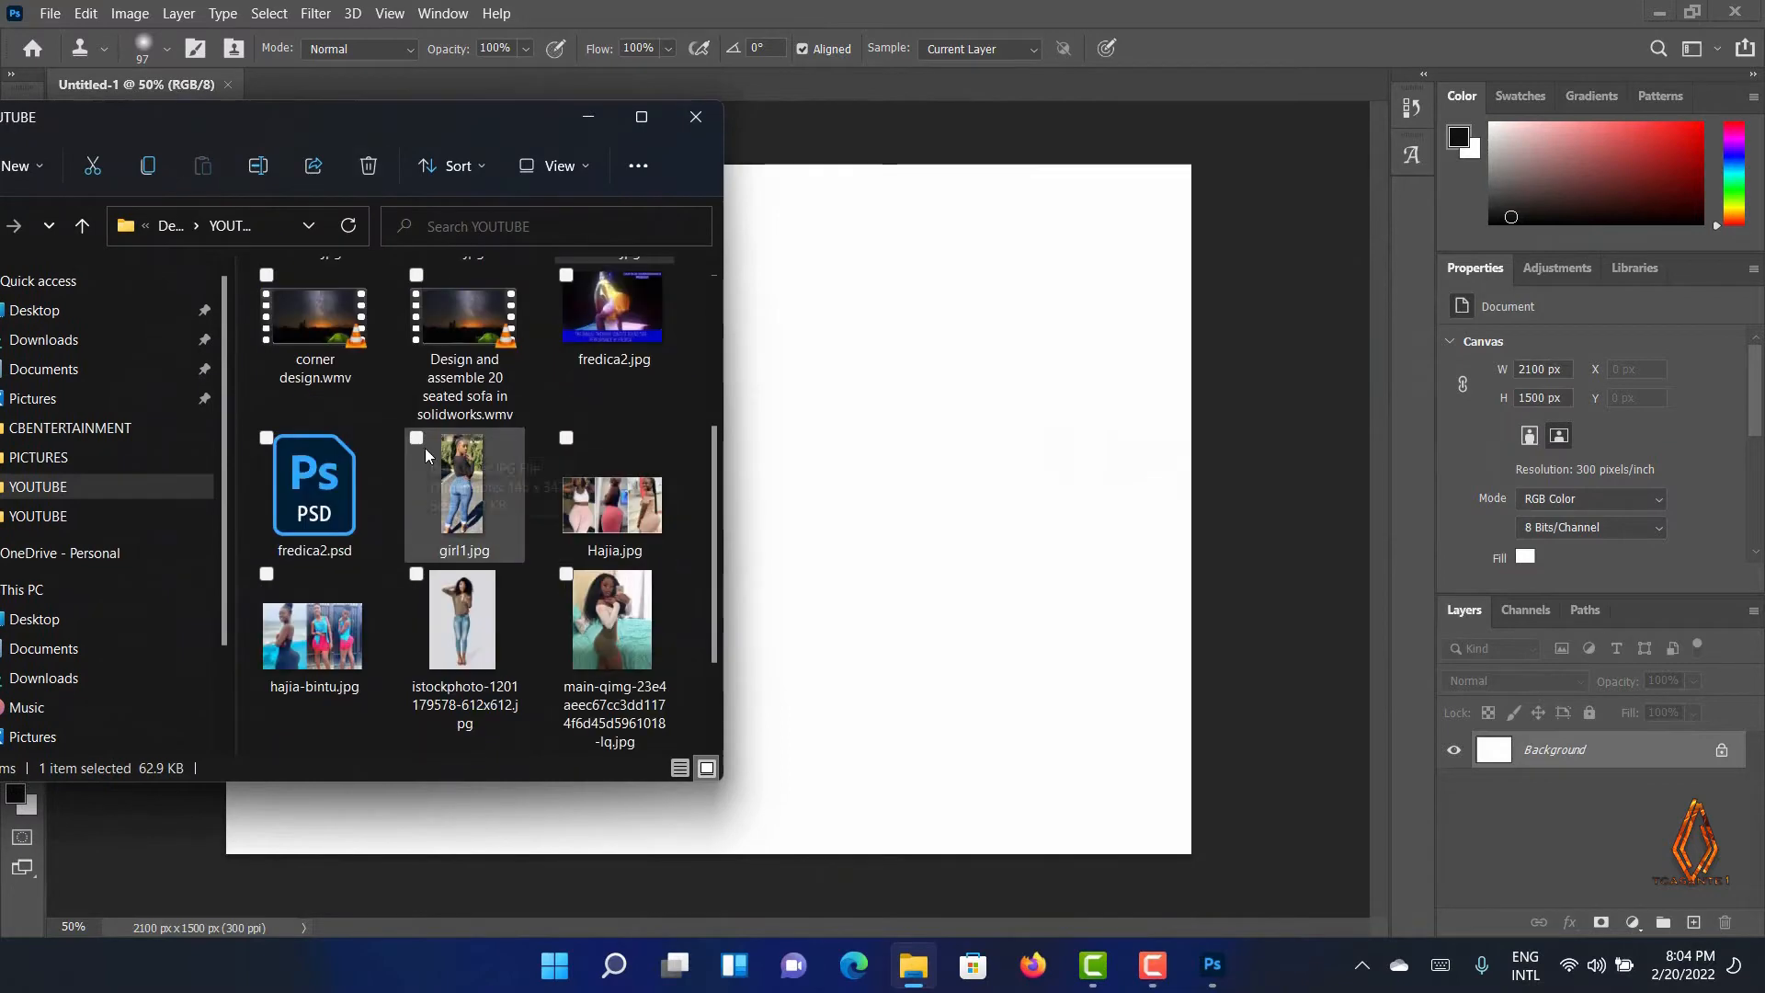
scroll(455, 533, down, 1)
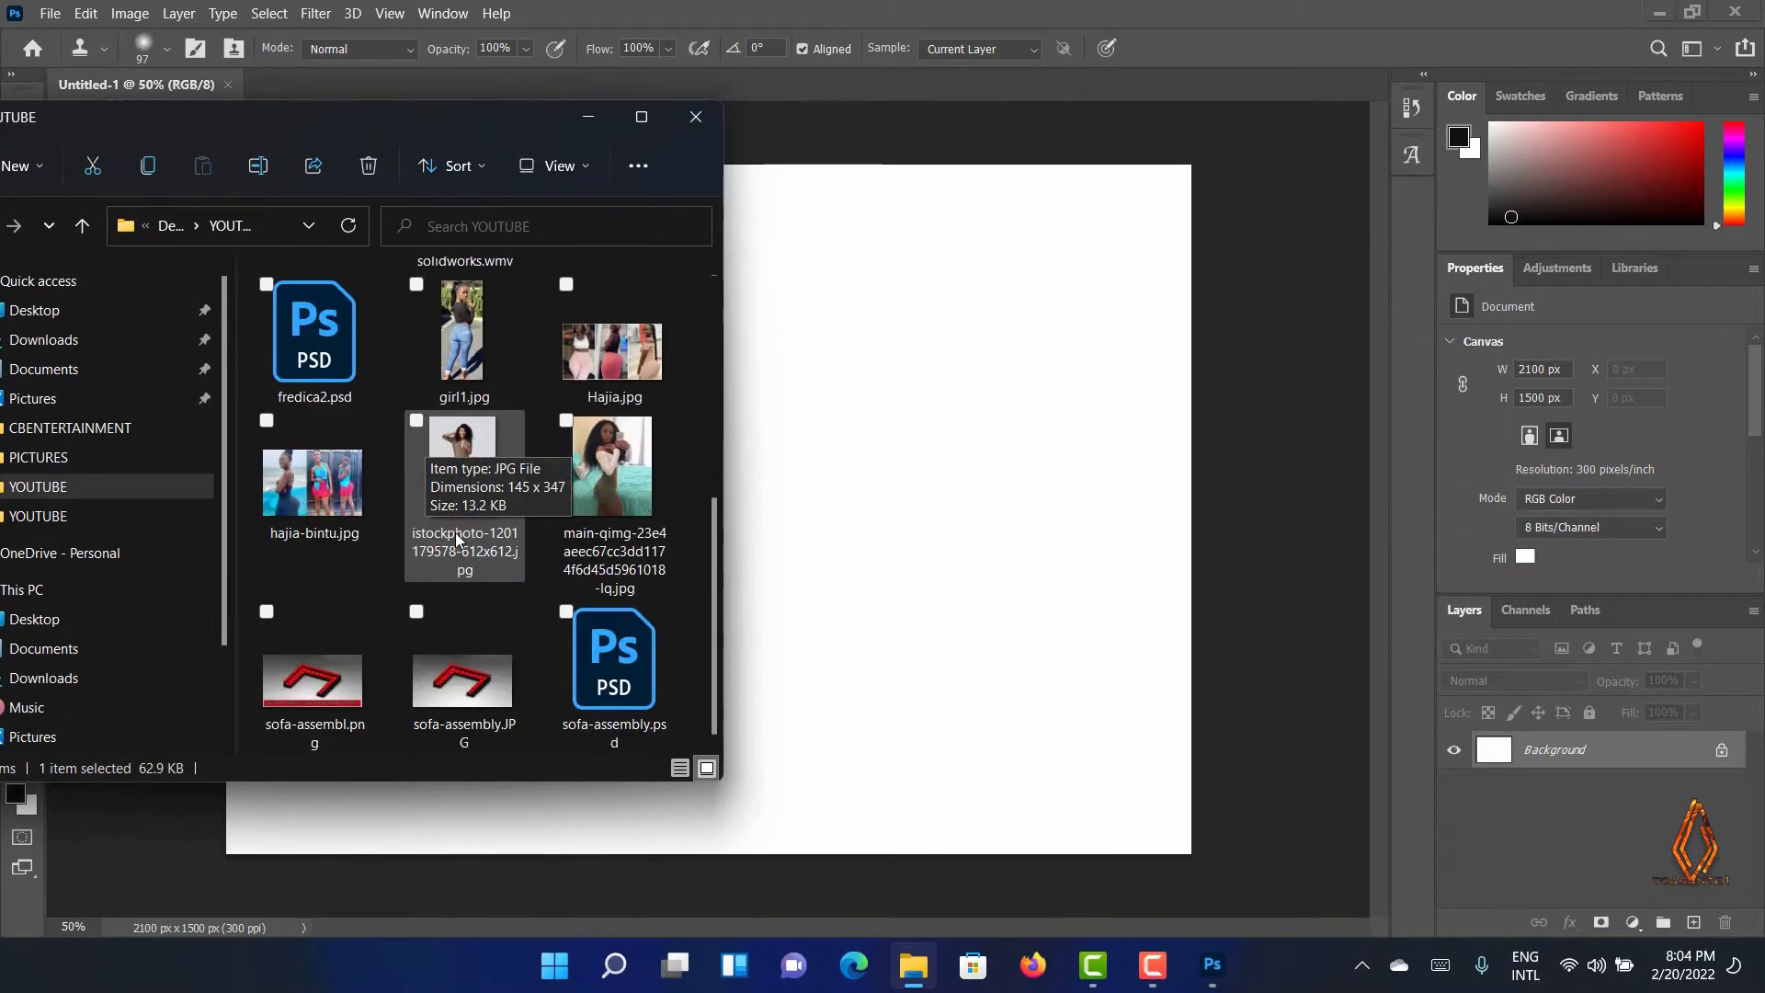
scroll(455, 532, up, 5)
scroll(455, 532, down, 3)
scroll(455, 532, up, 3)
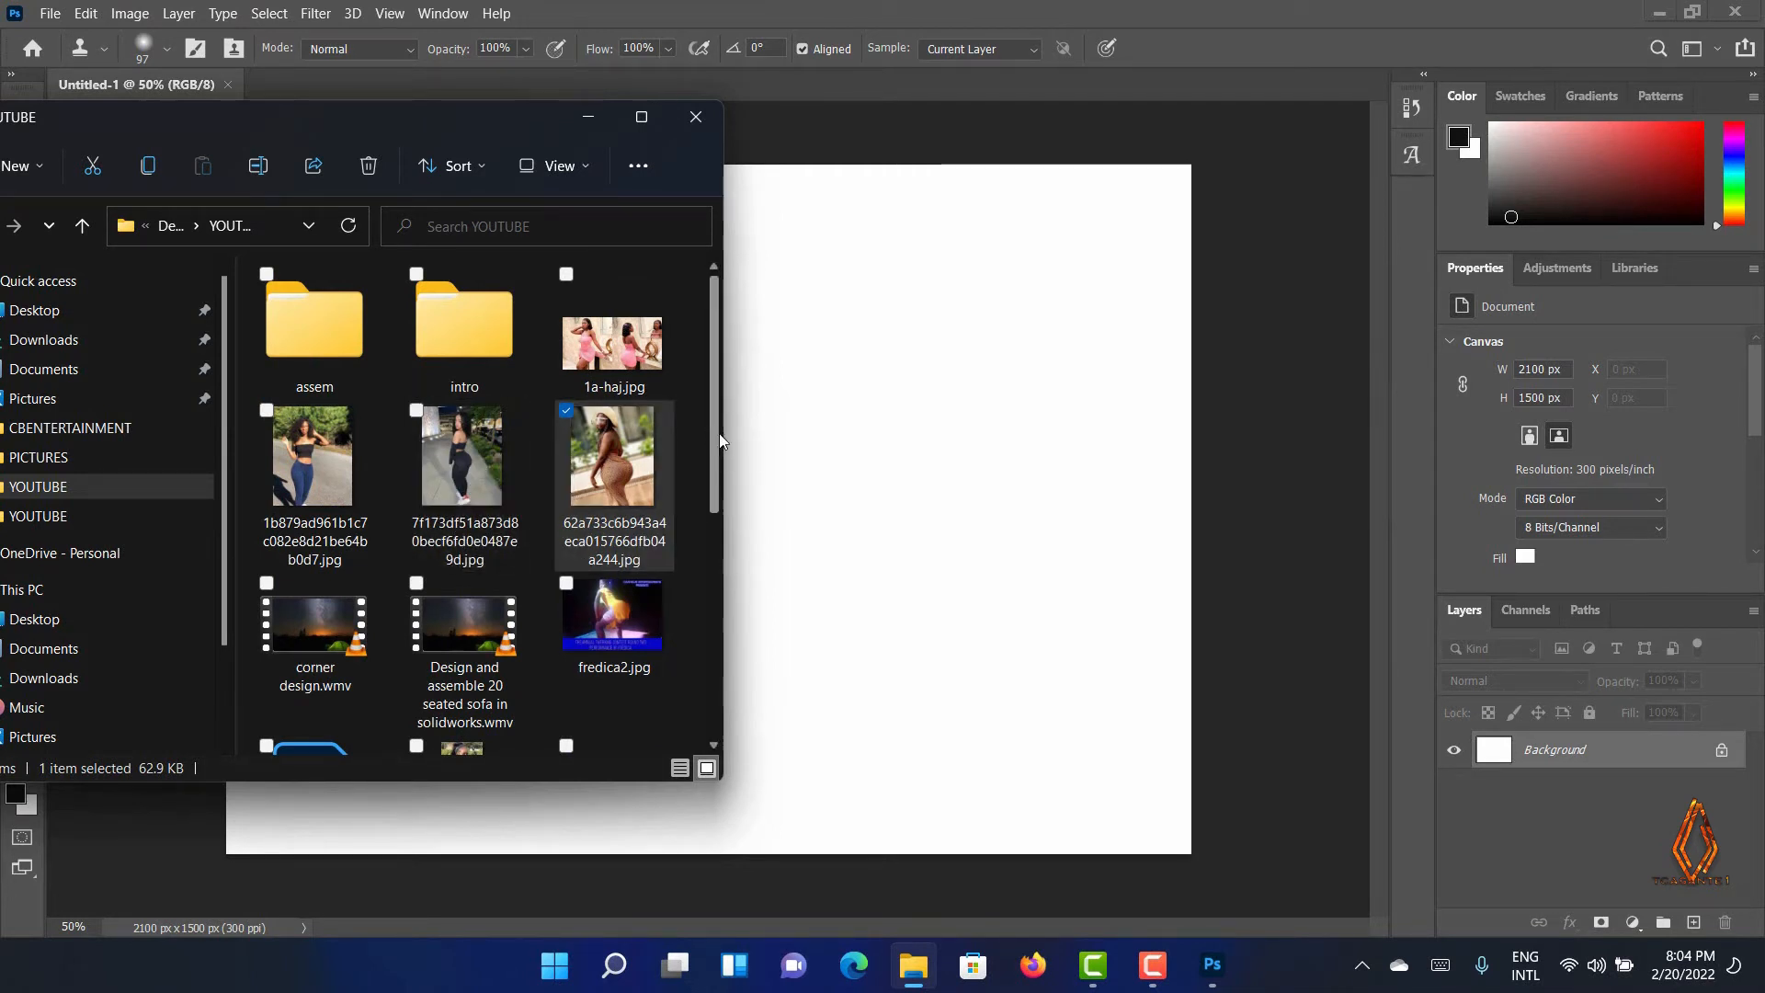
drag(715, 455, 710, 548)
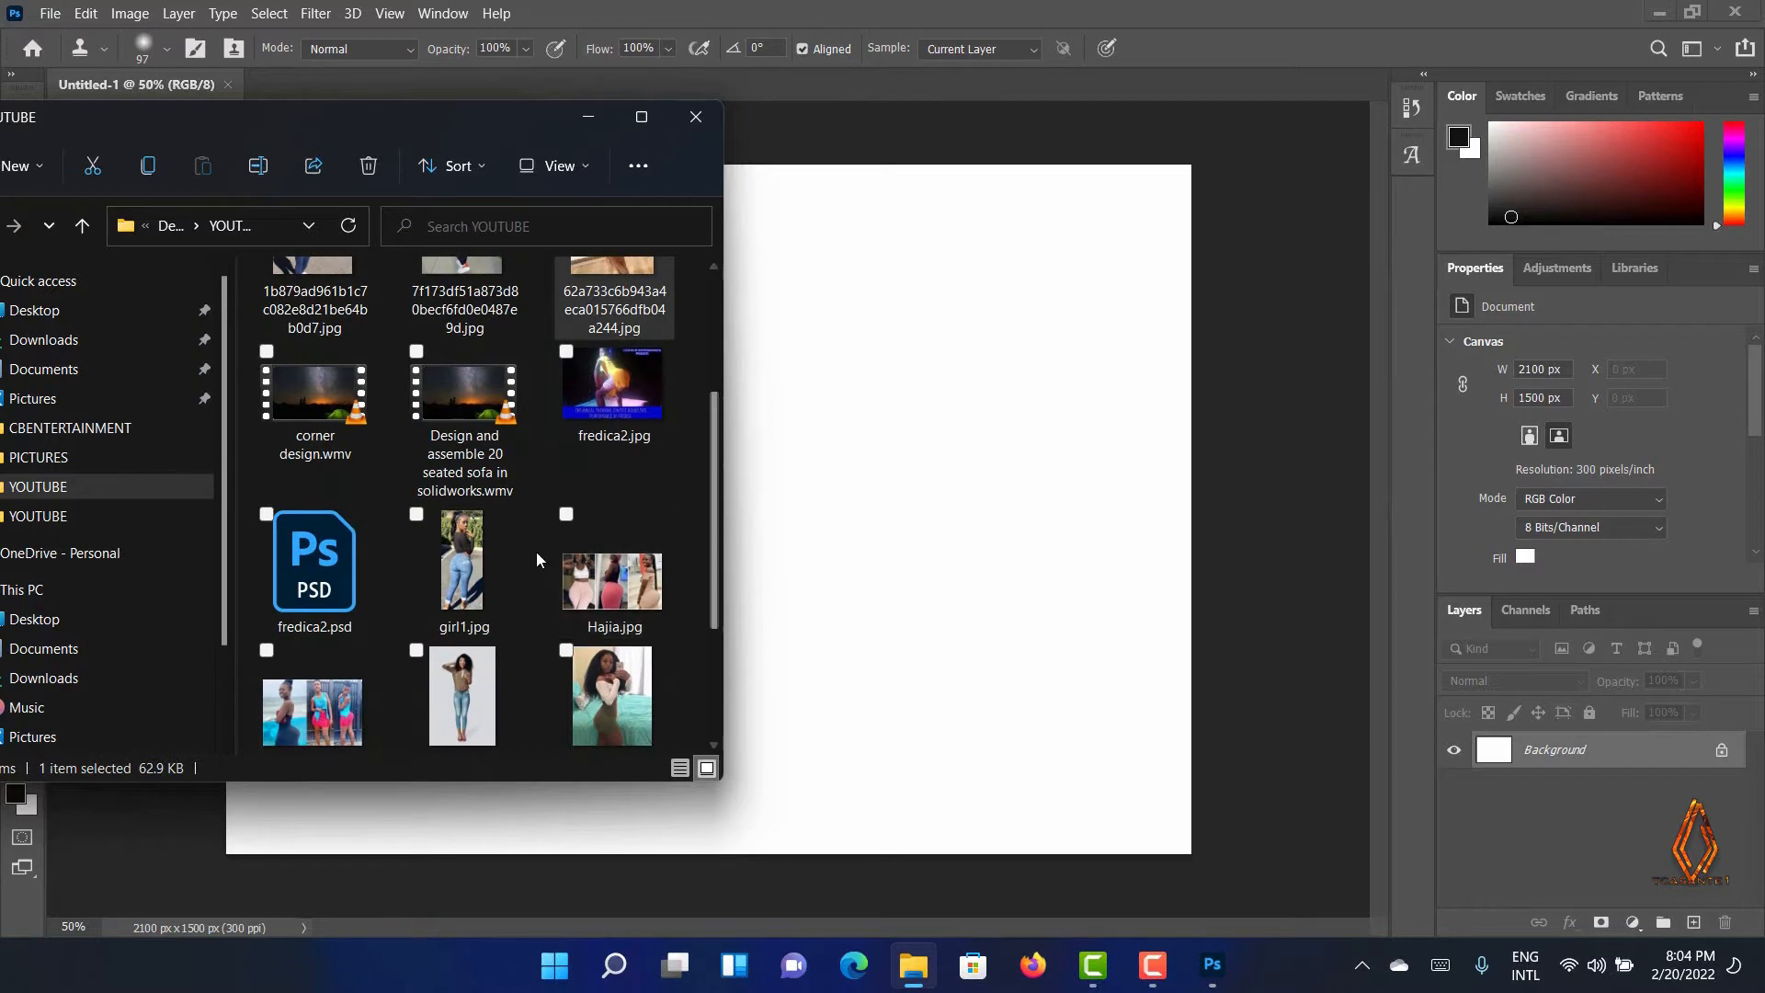
drag(461, 561, 829, 567)
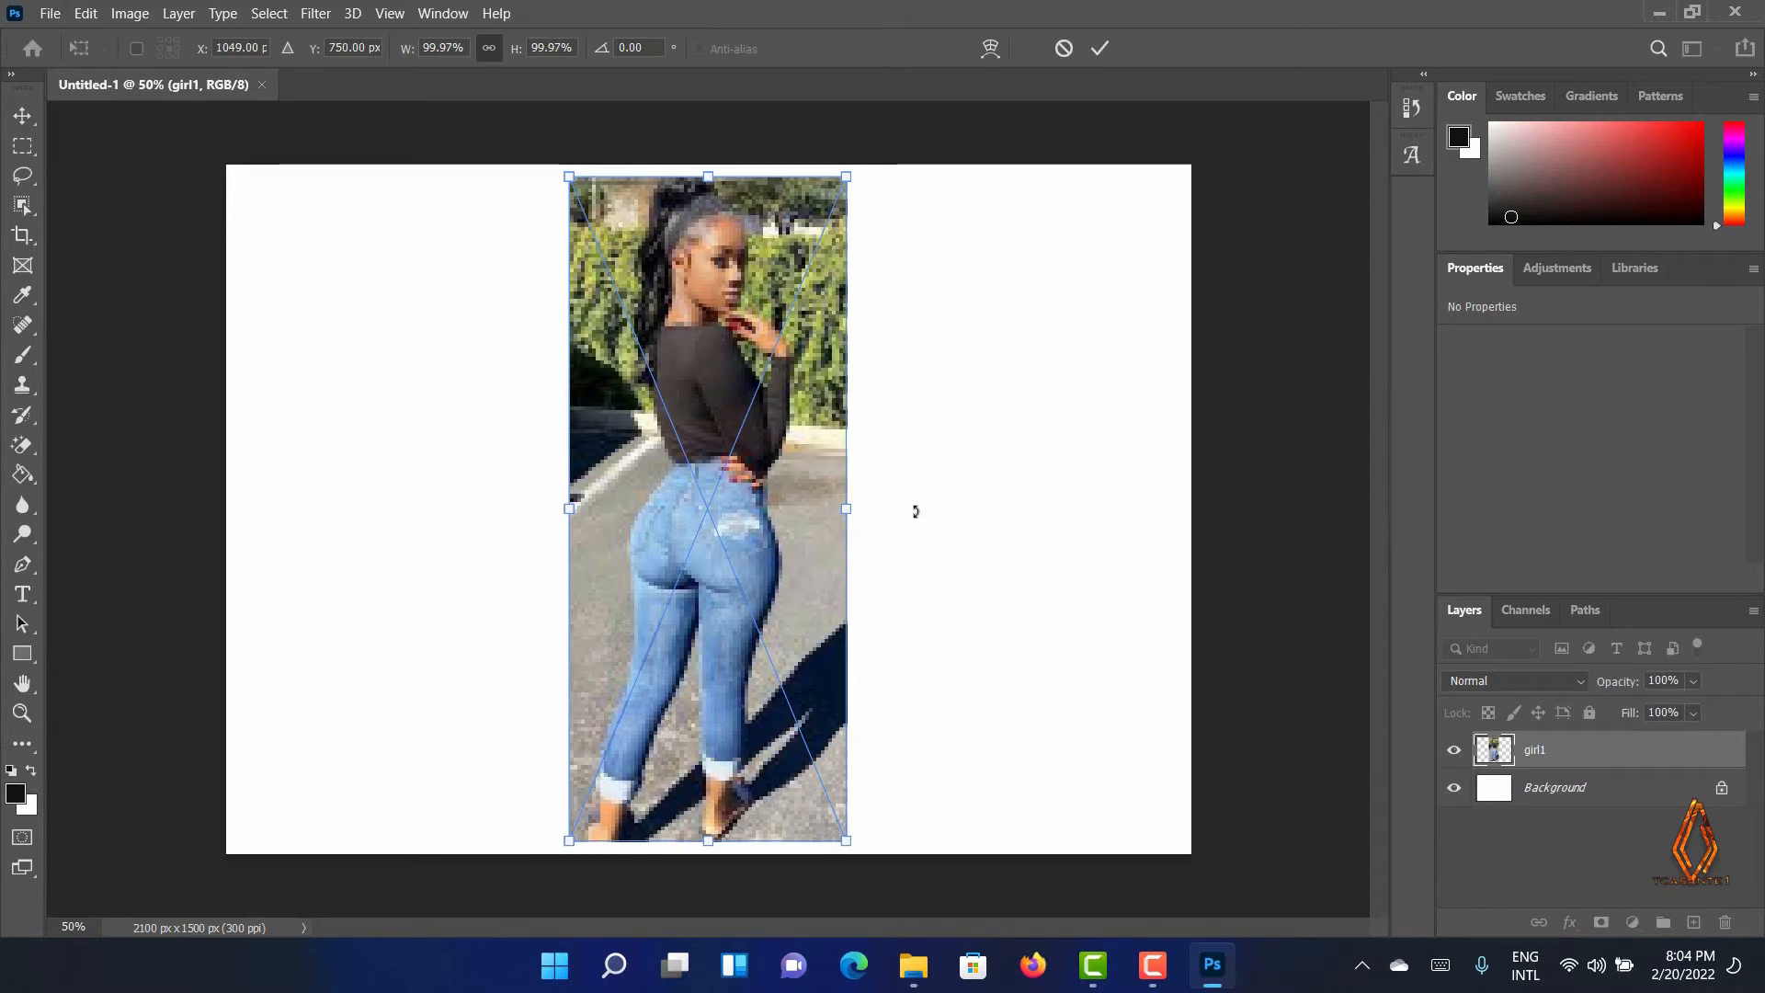
key(Return)
key(s)
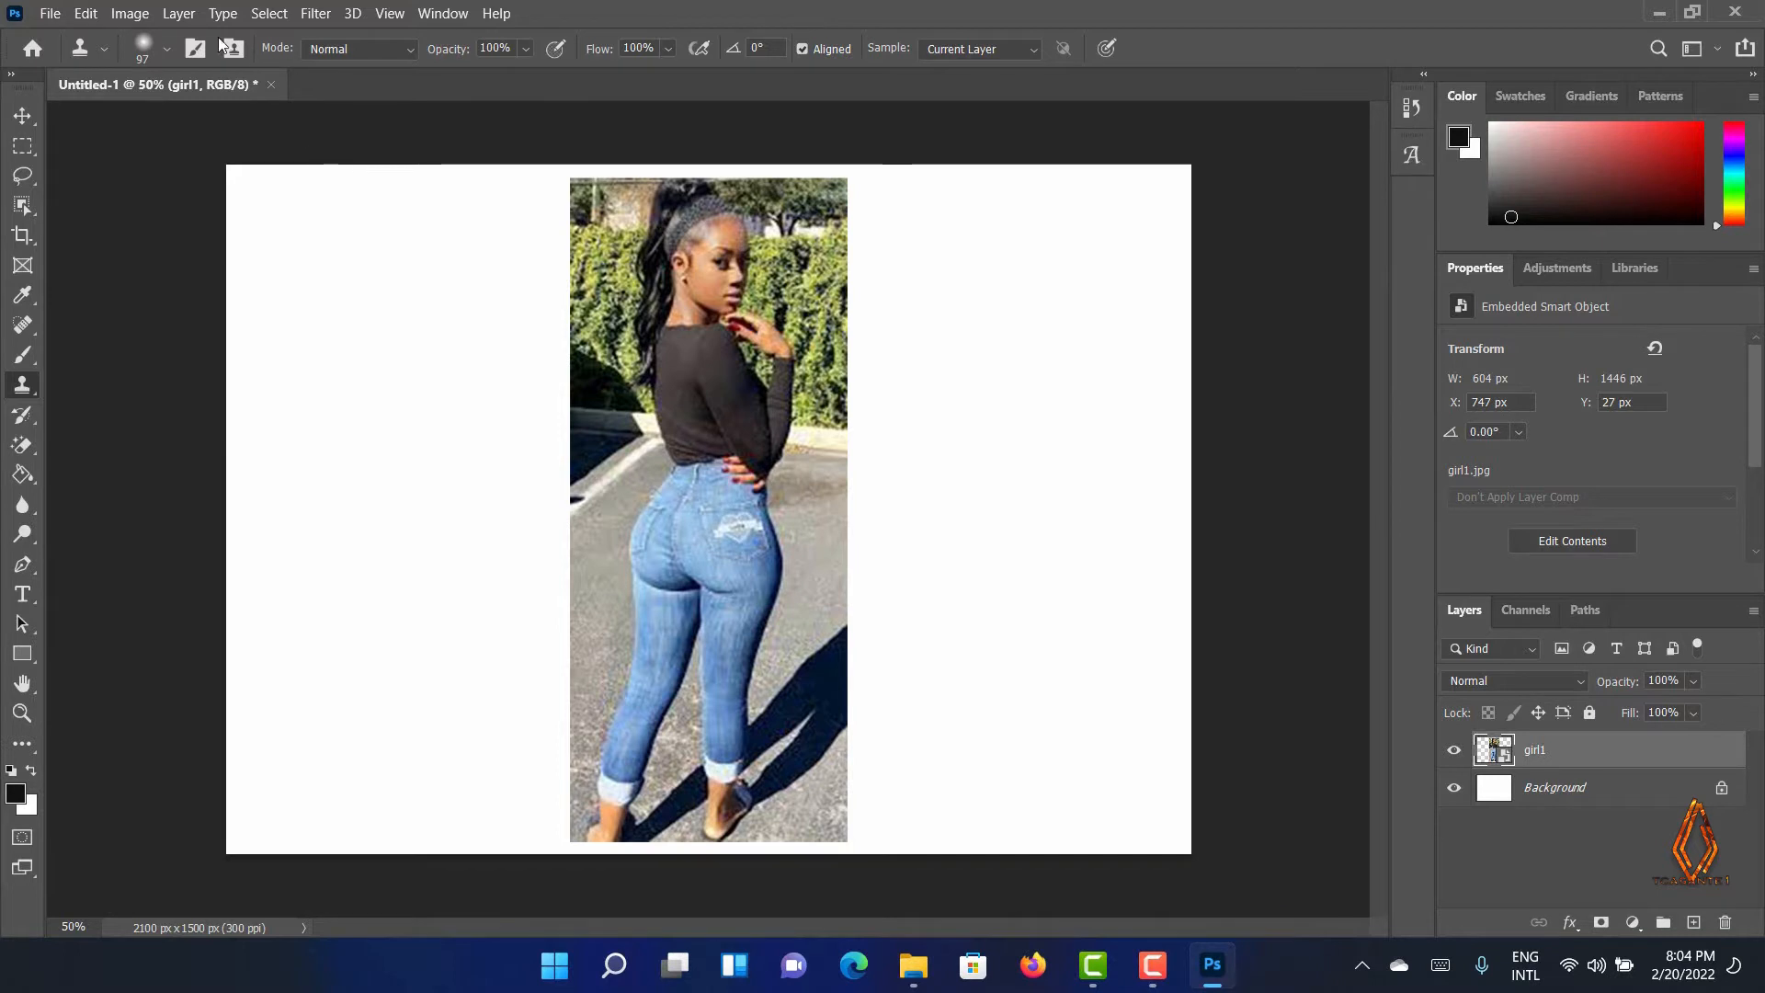
Apply Lens Correction to the girl1 layer with camera make Apple and lens model iPhone 12 Pro back camera 6mm
click(317, 15)
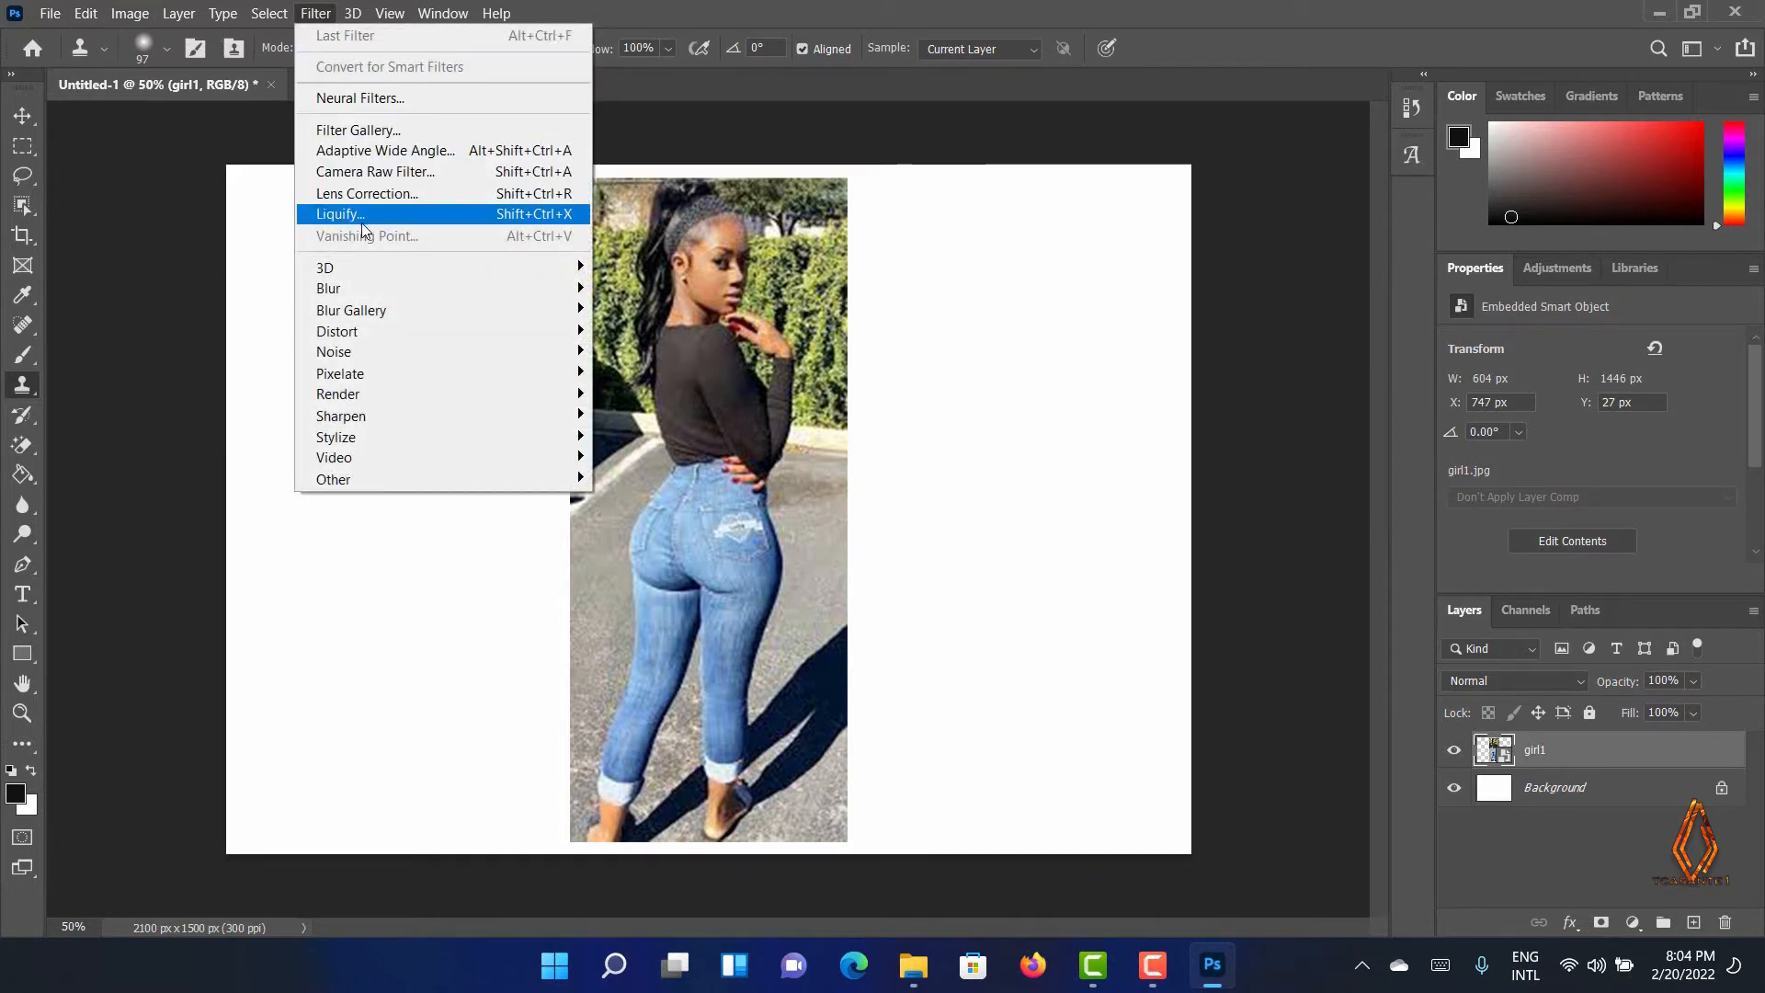
click(358, 196)
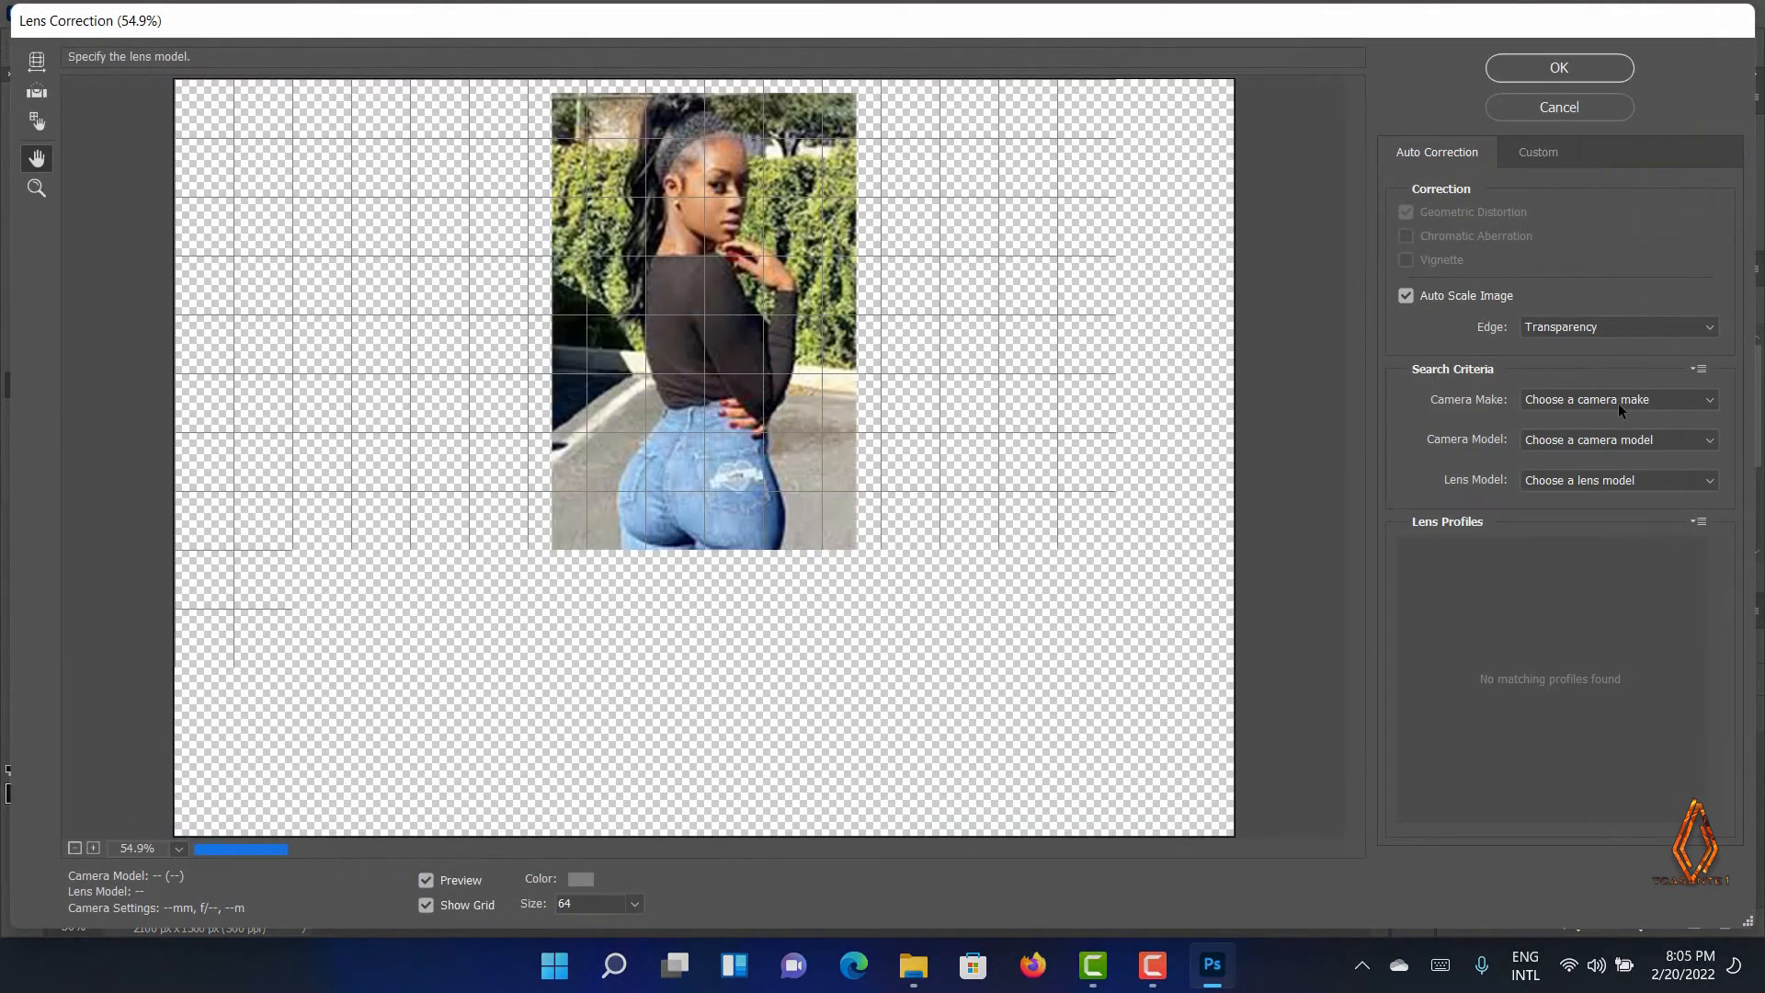
click(1609, 401)
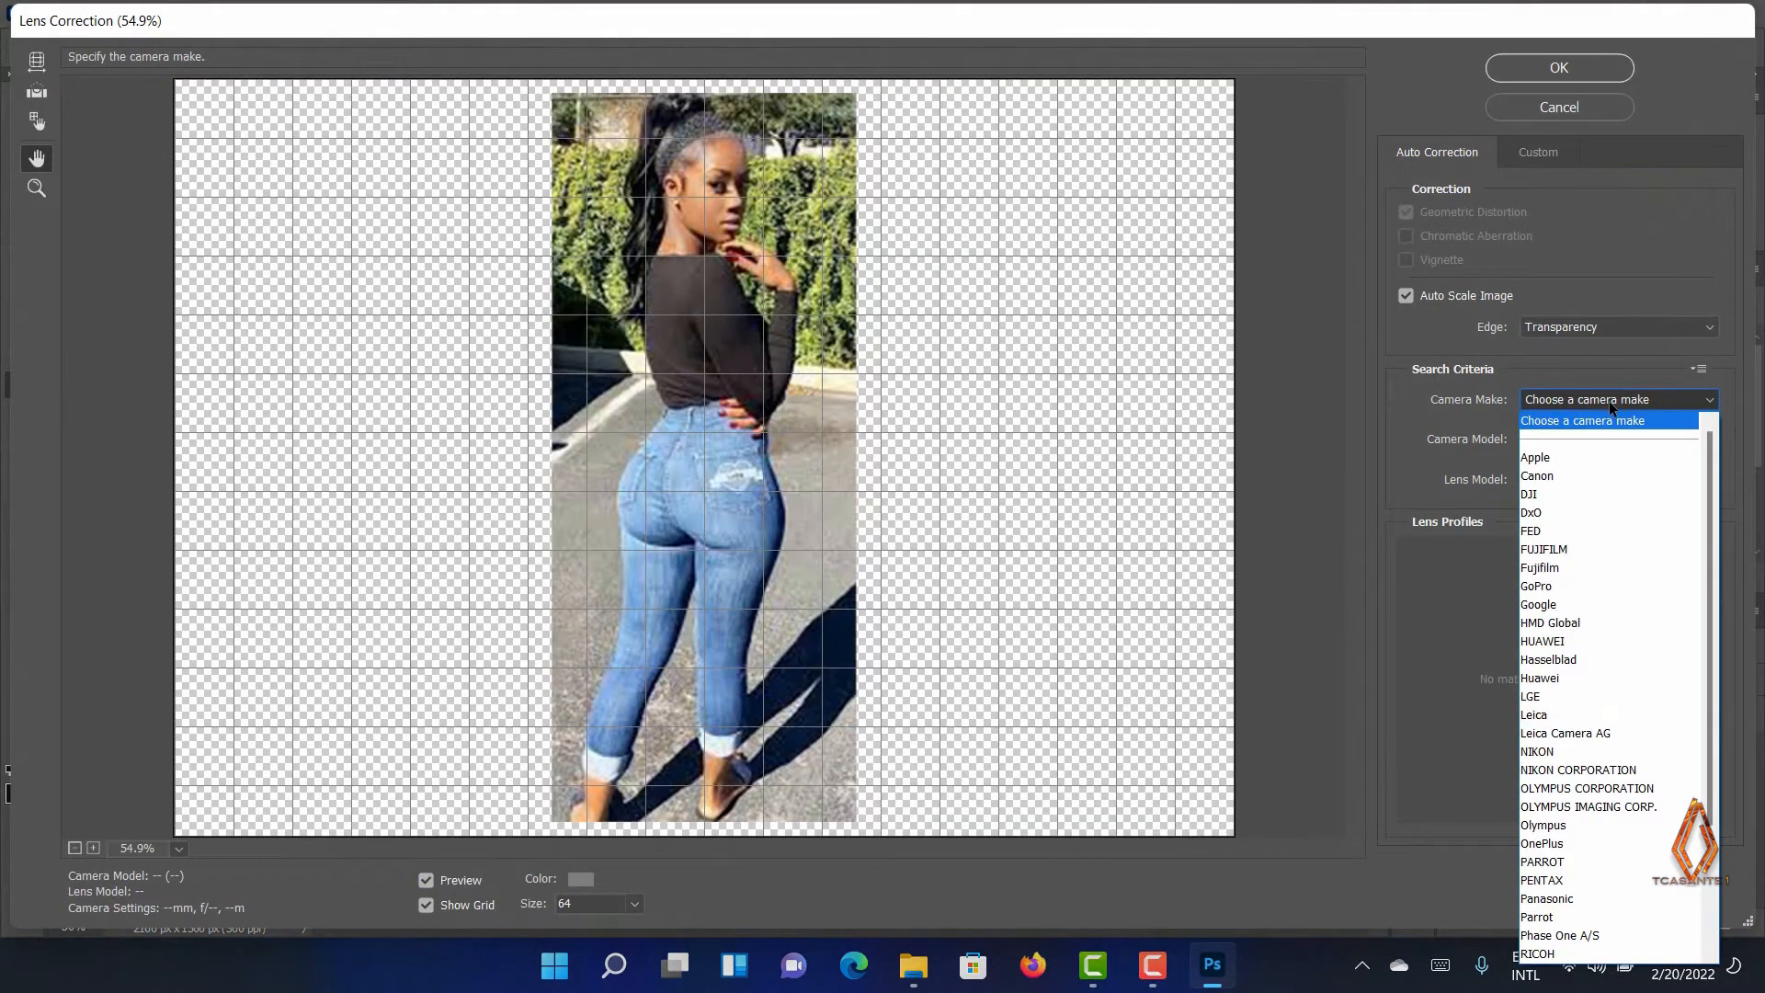
click(1567, 460)
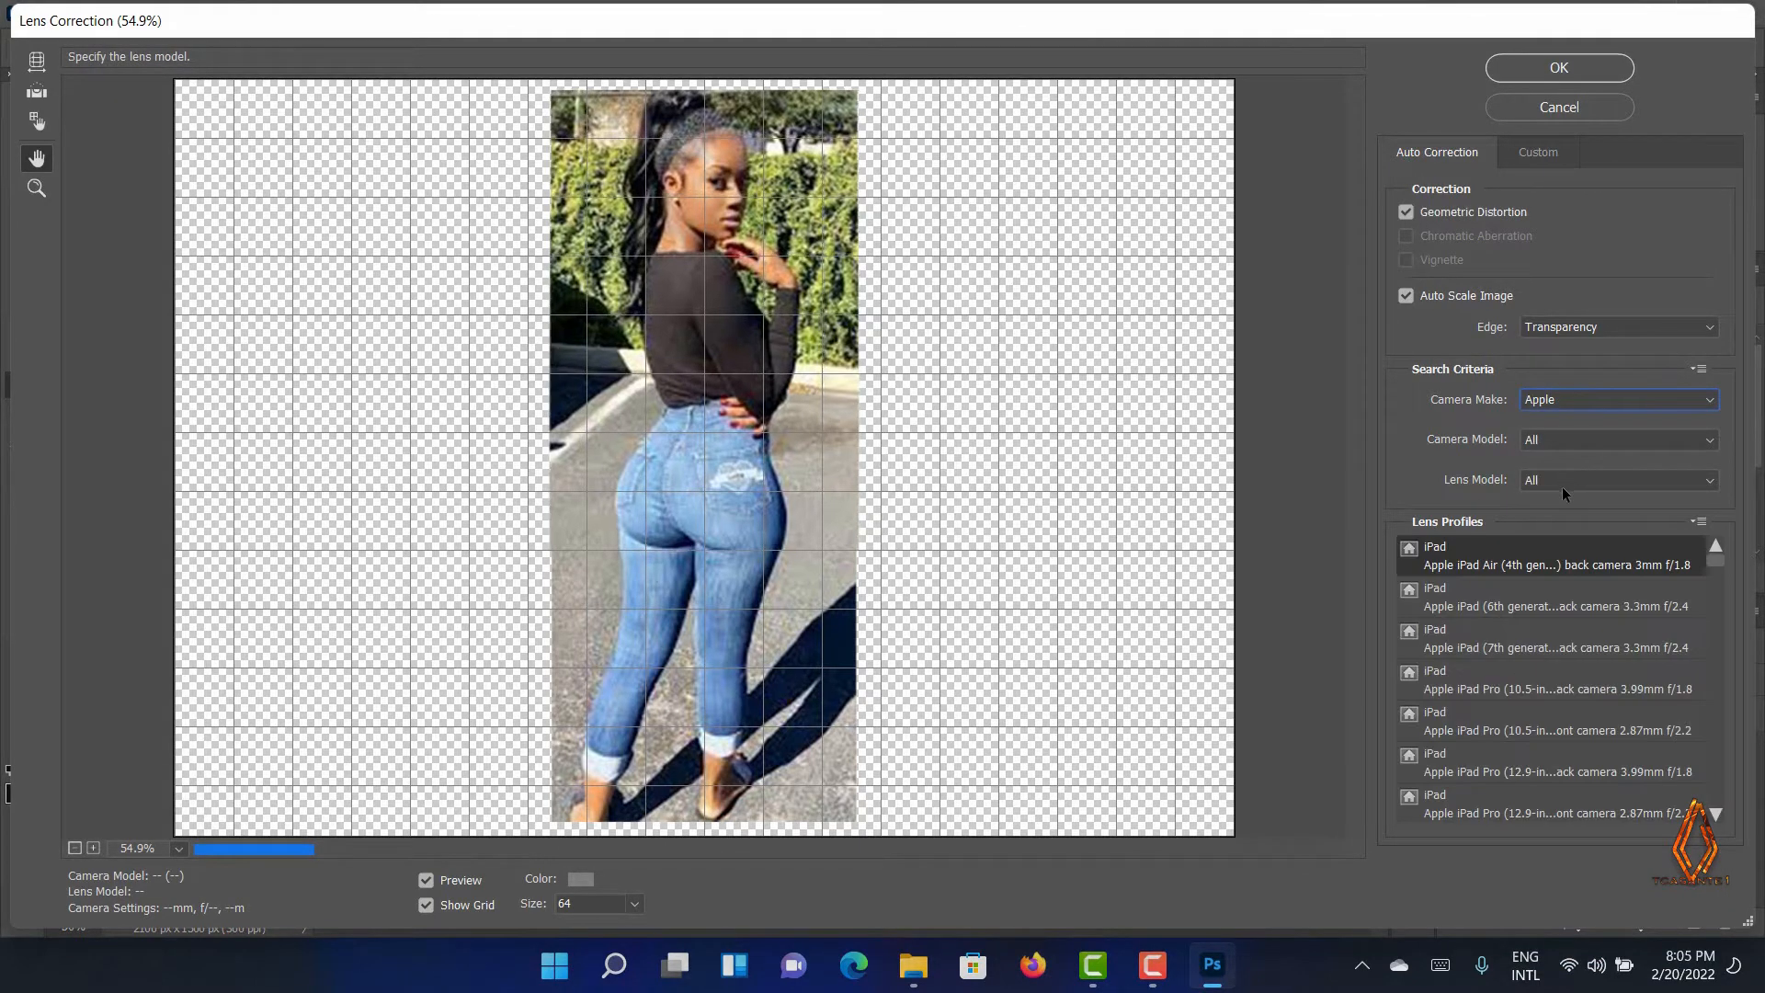
click(1564, 479)
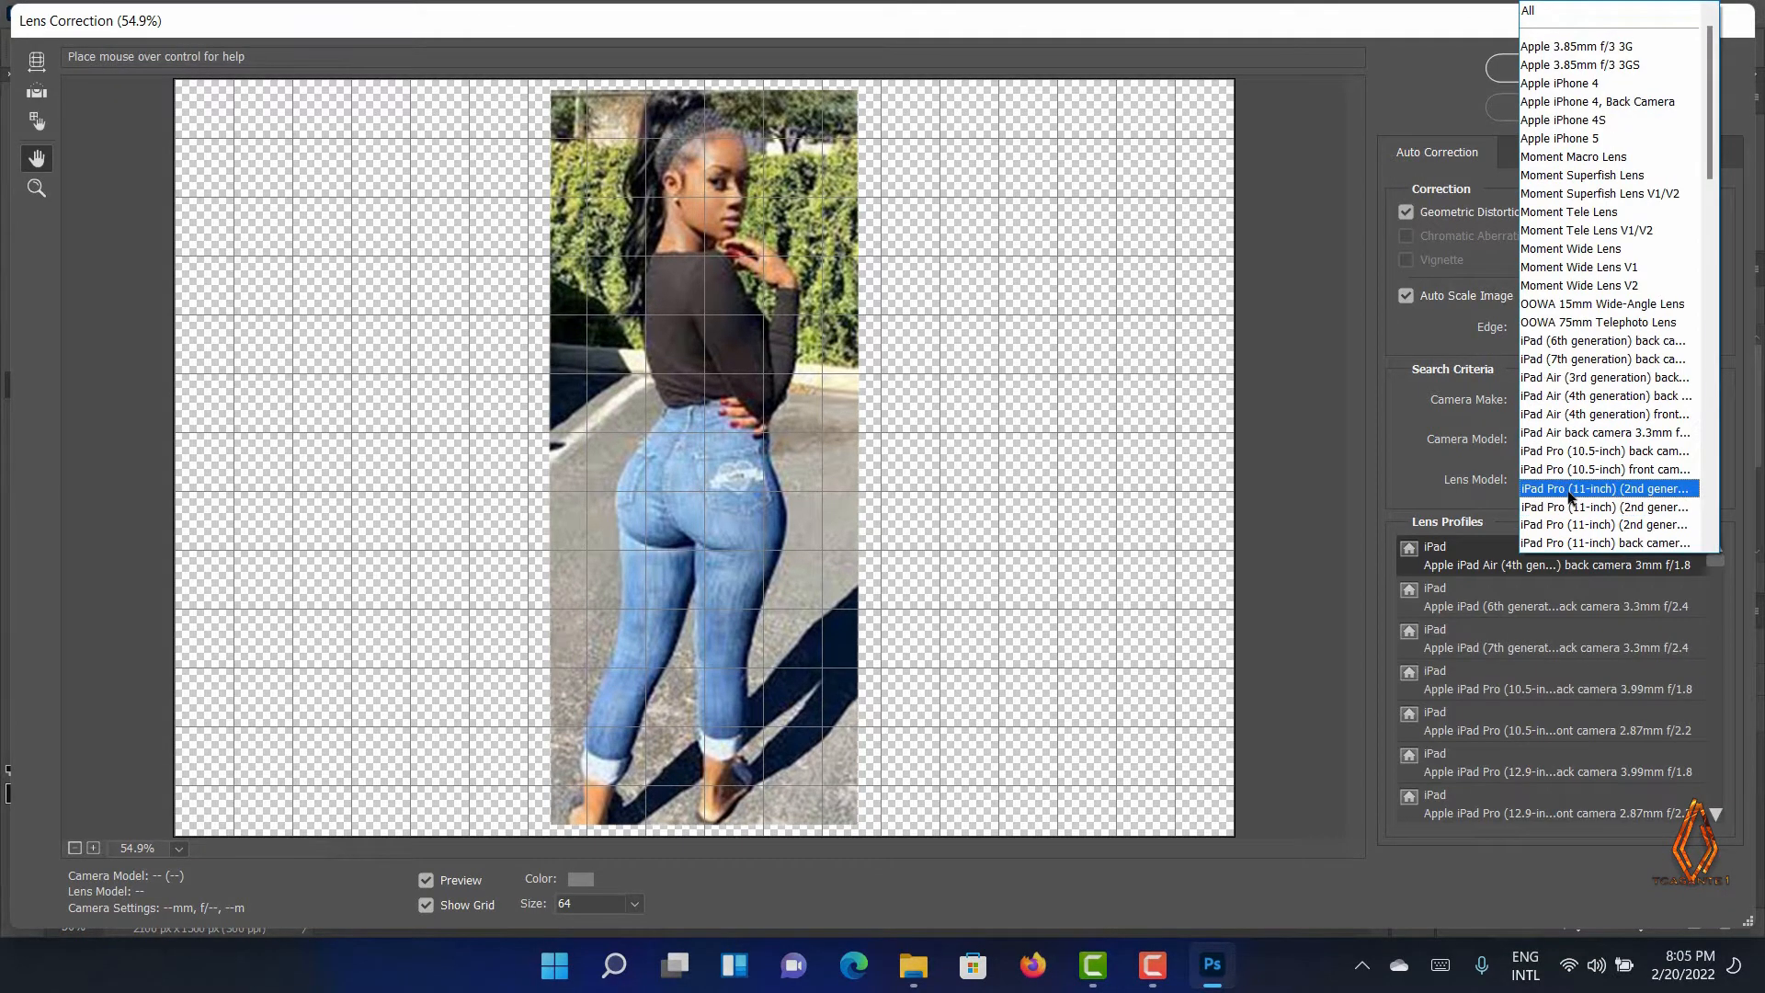
scroll(1576, 492, down, 15)
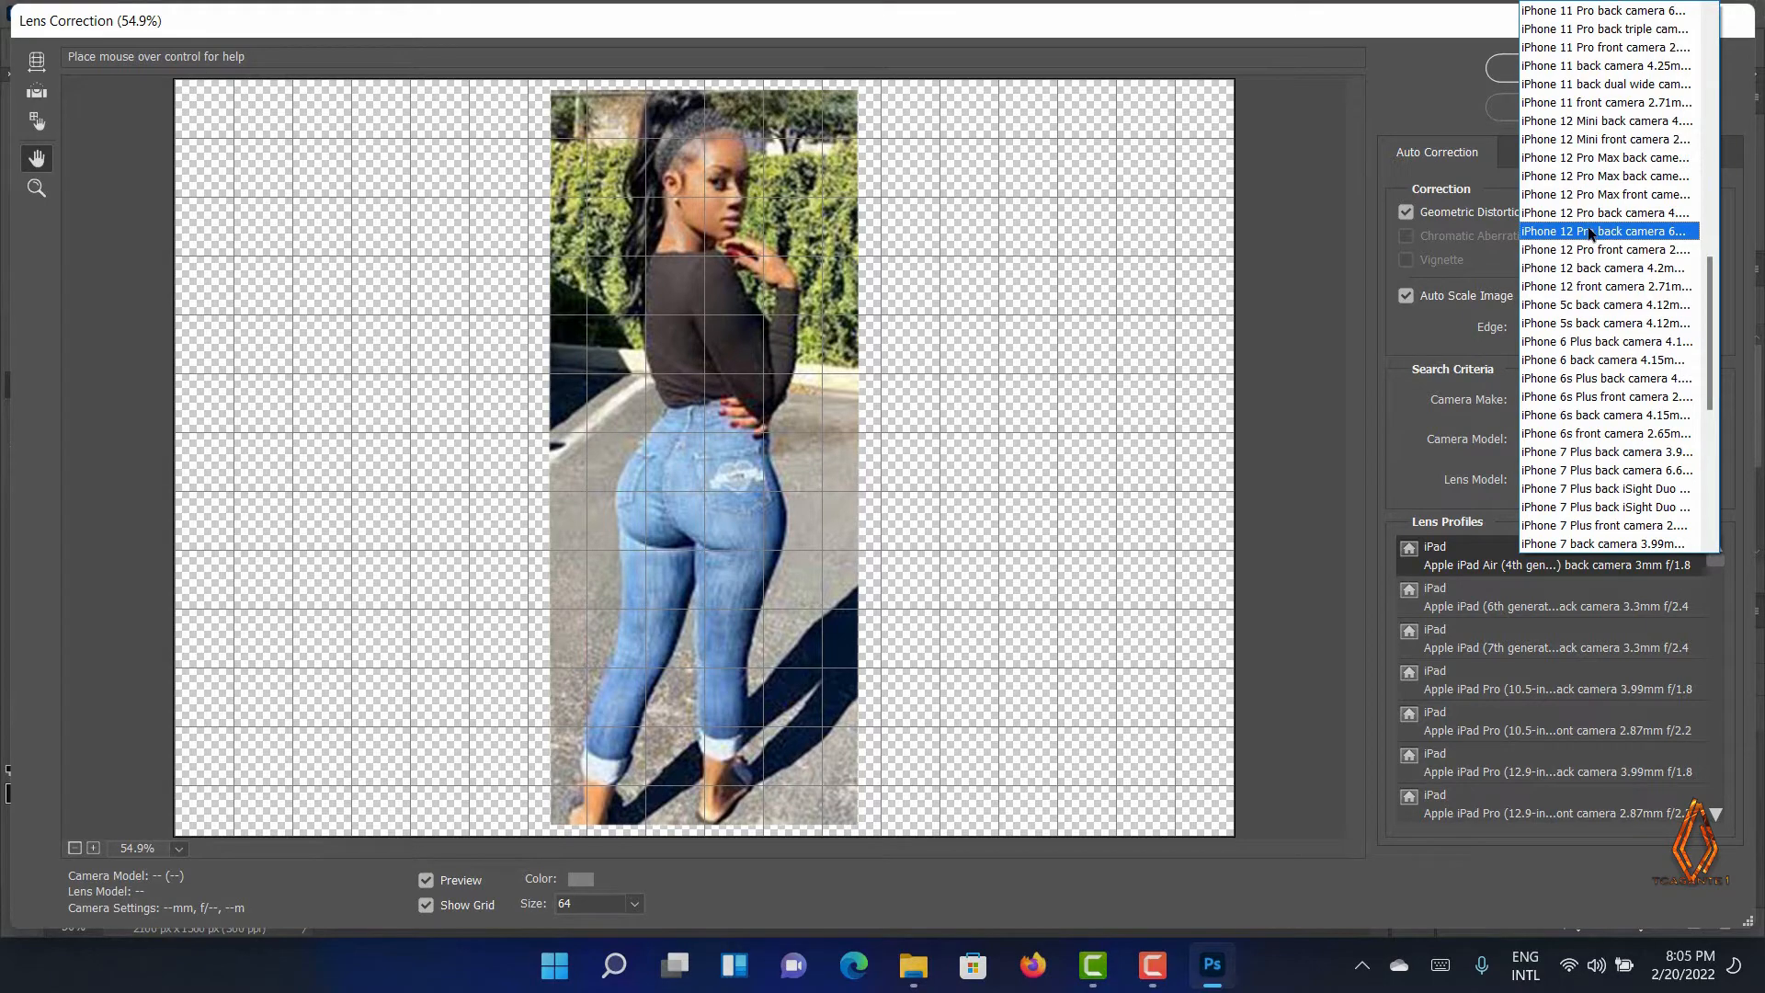
click(1591, 232)
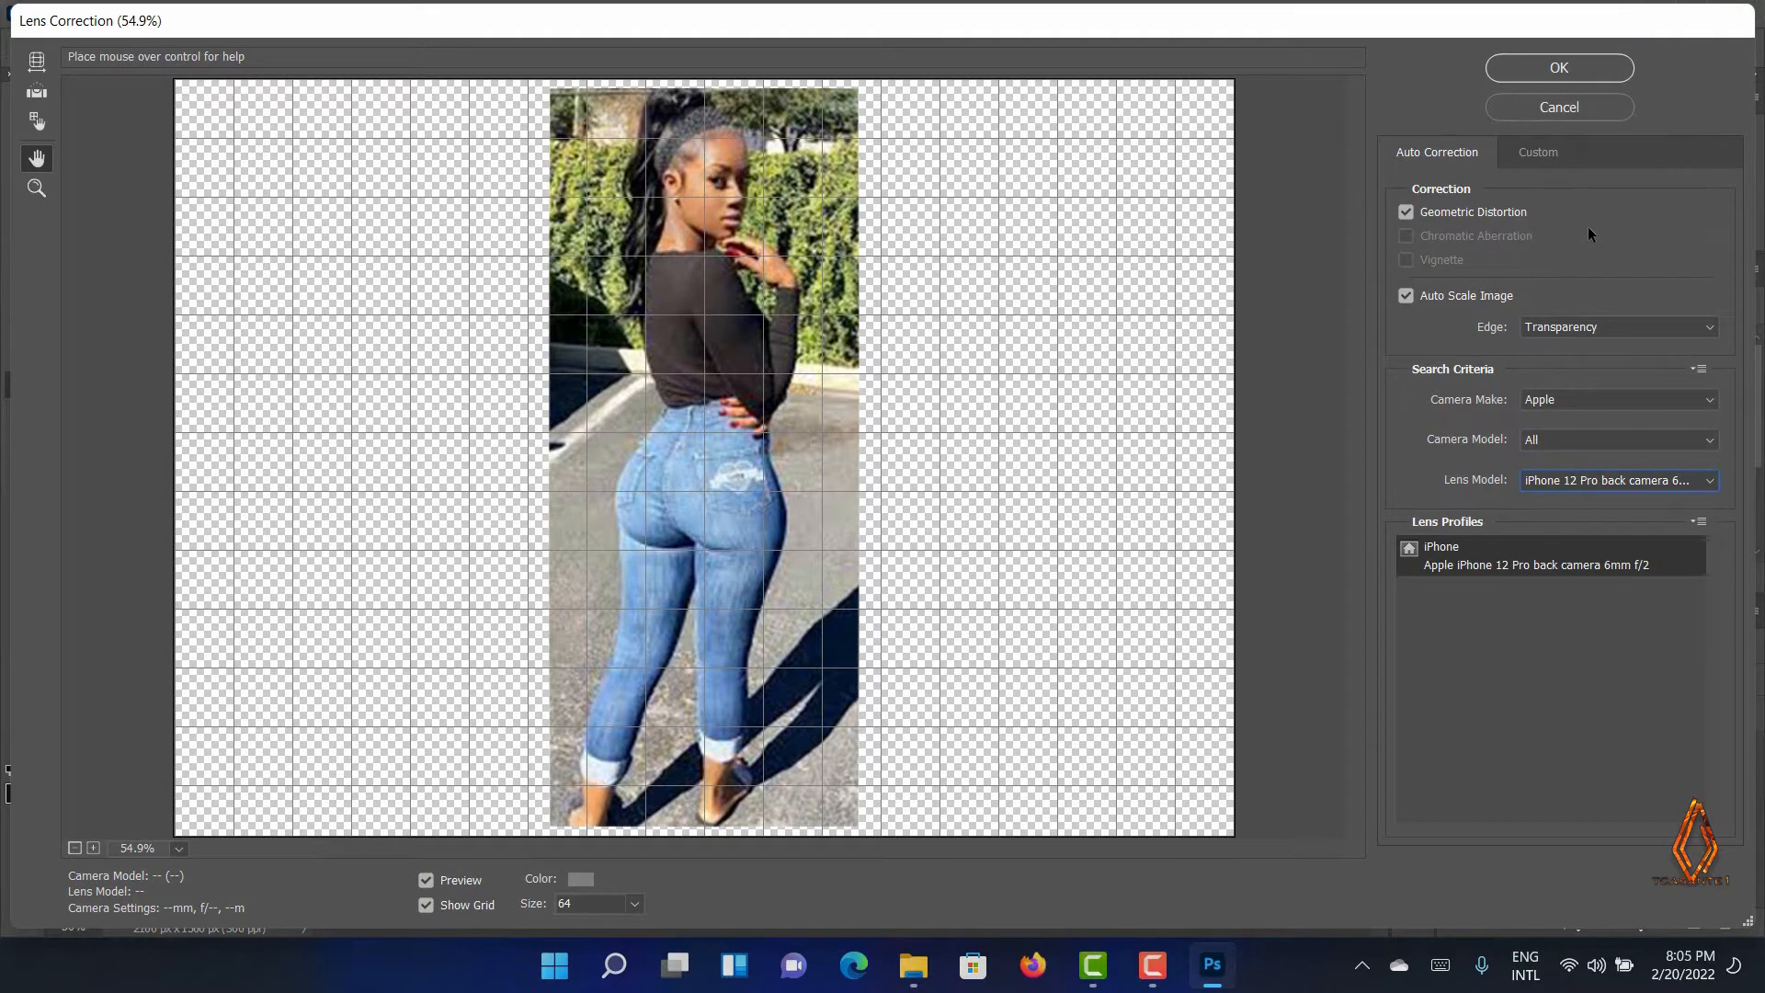
click(1549, 64)
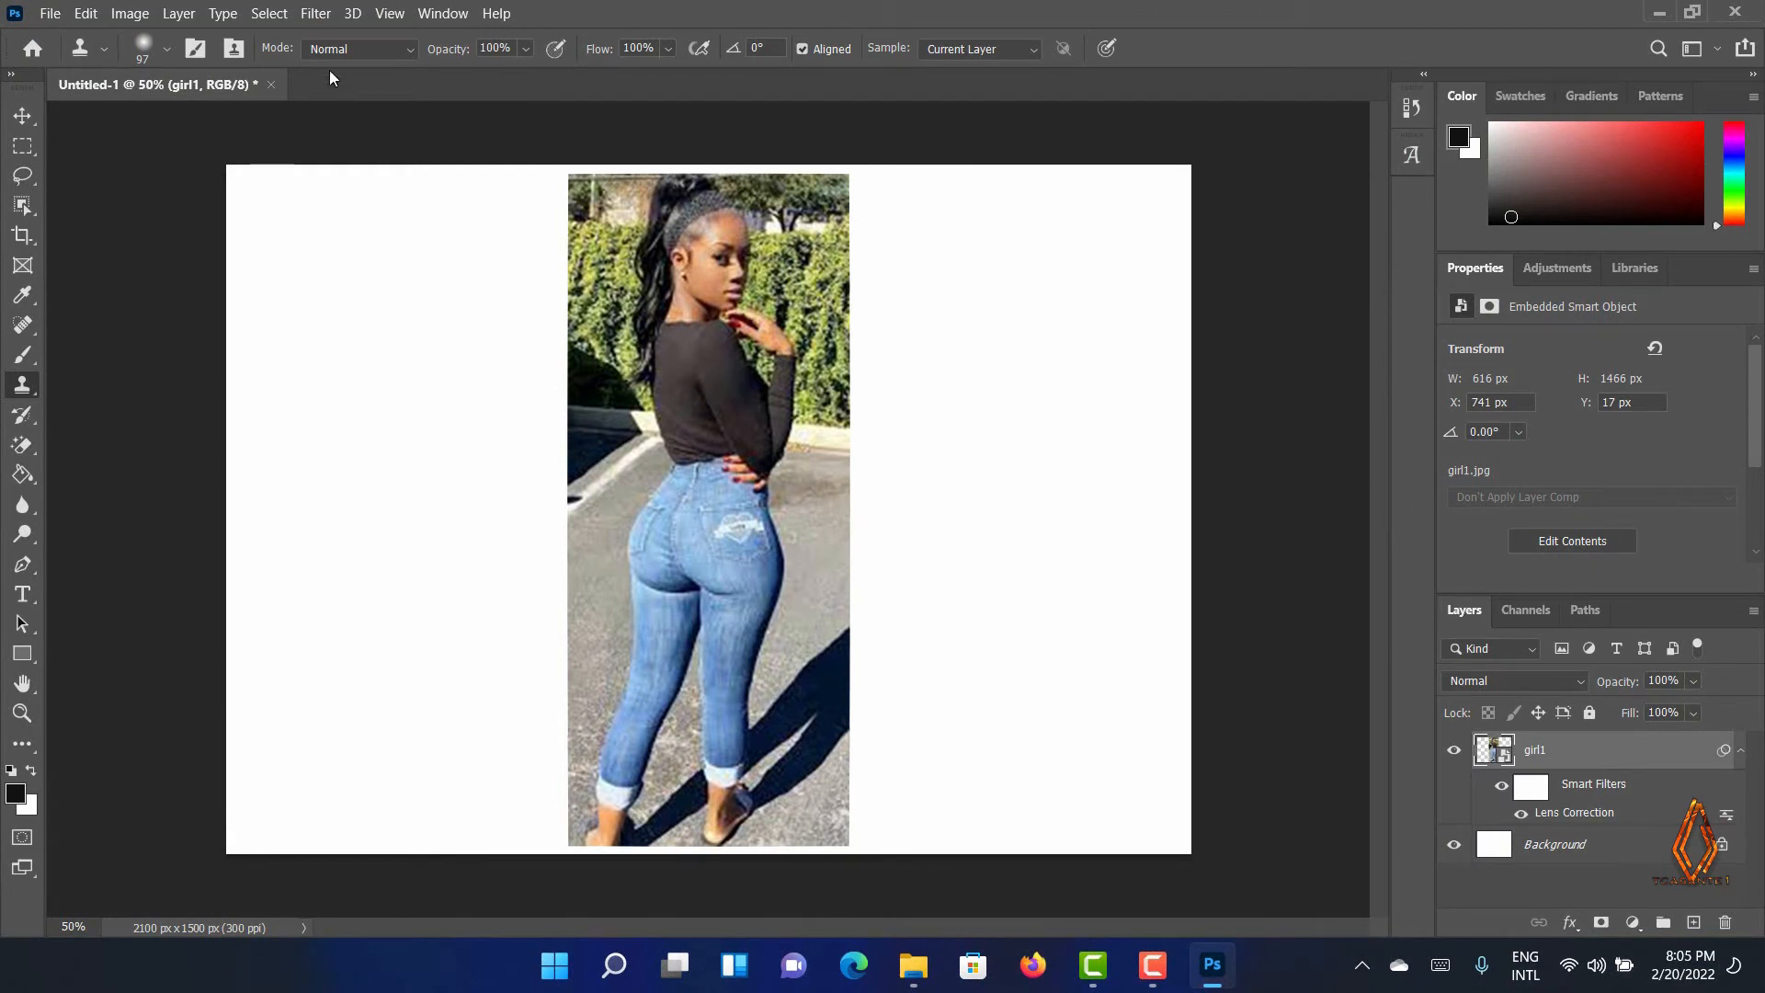
Open the Liquify filter, choose the Bloat tool, and bloat both buttocks repeatedly with the 265 brush size
click(303, 15)
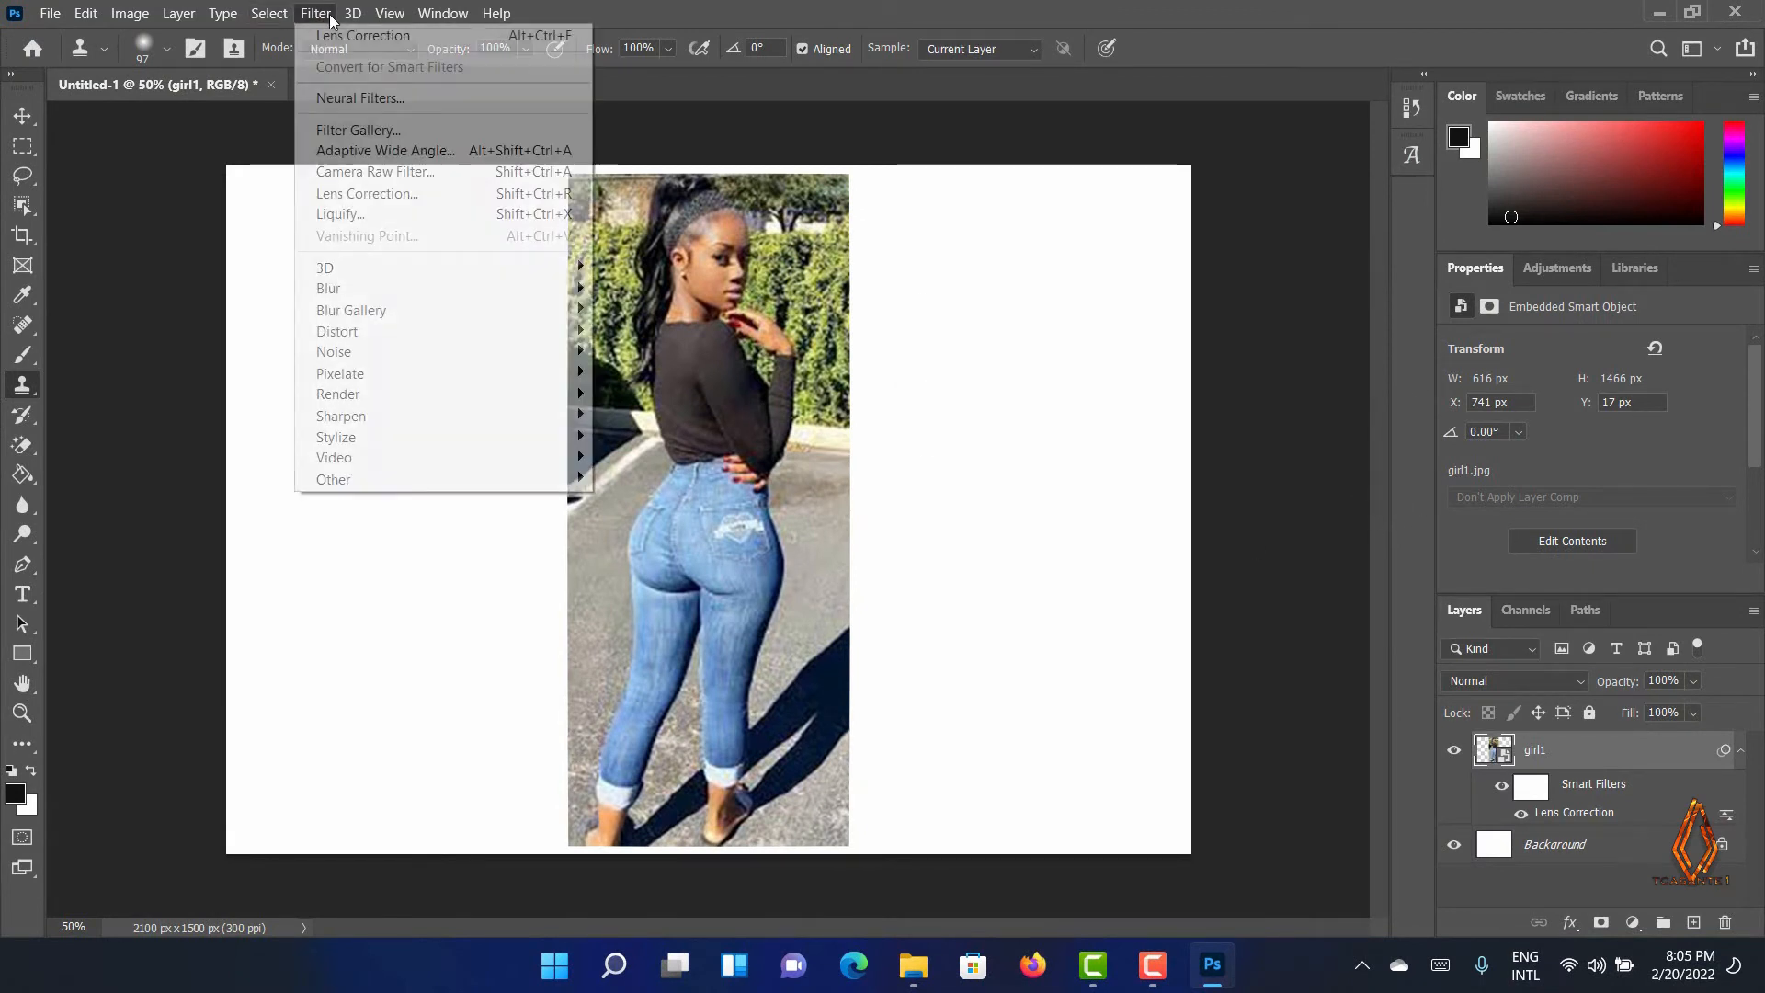
click(360, 215)
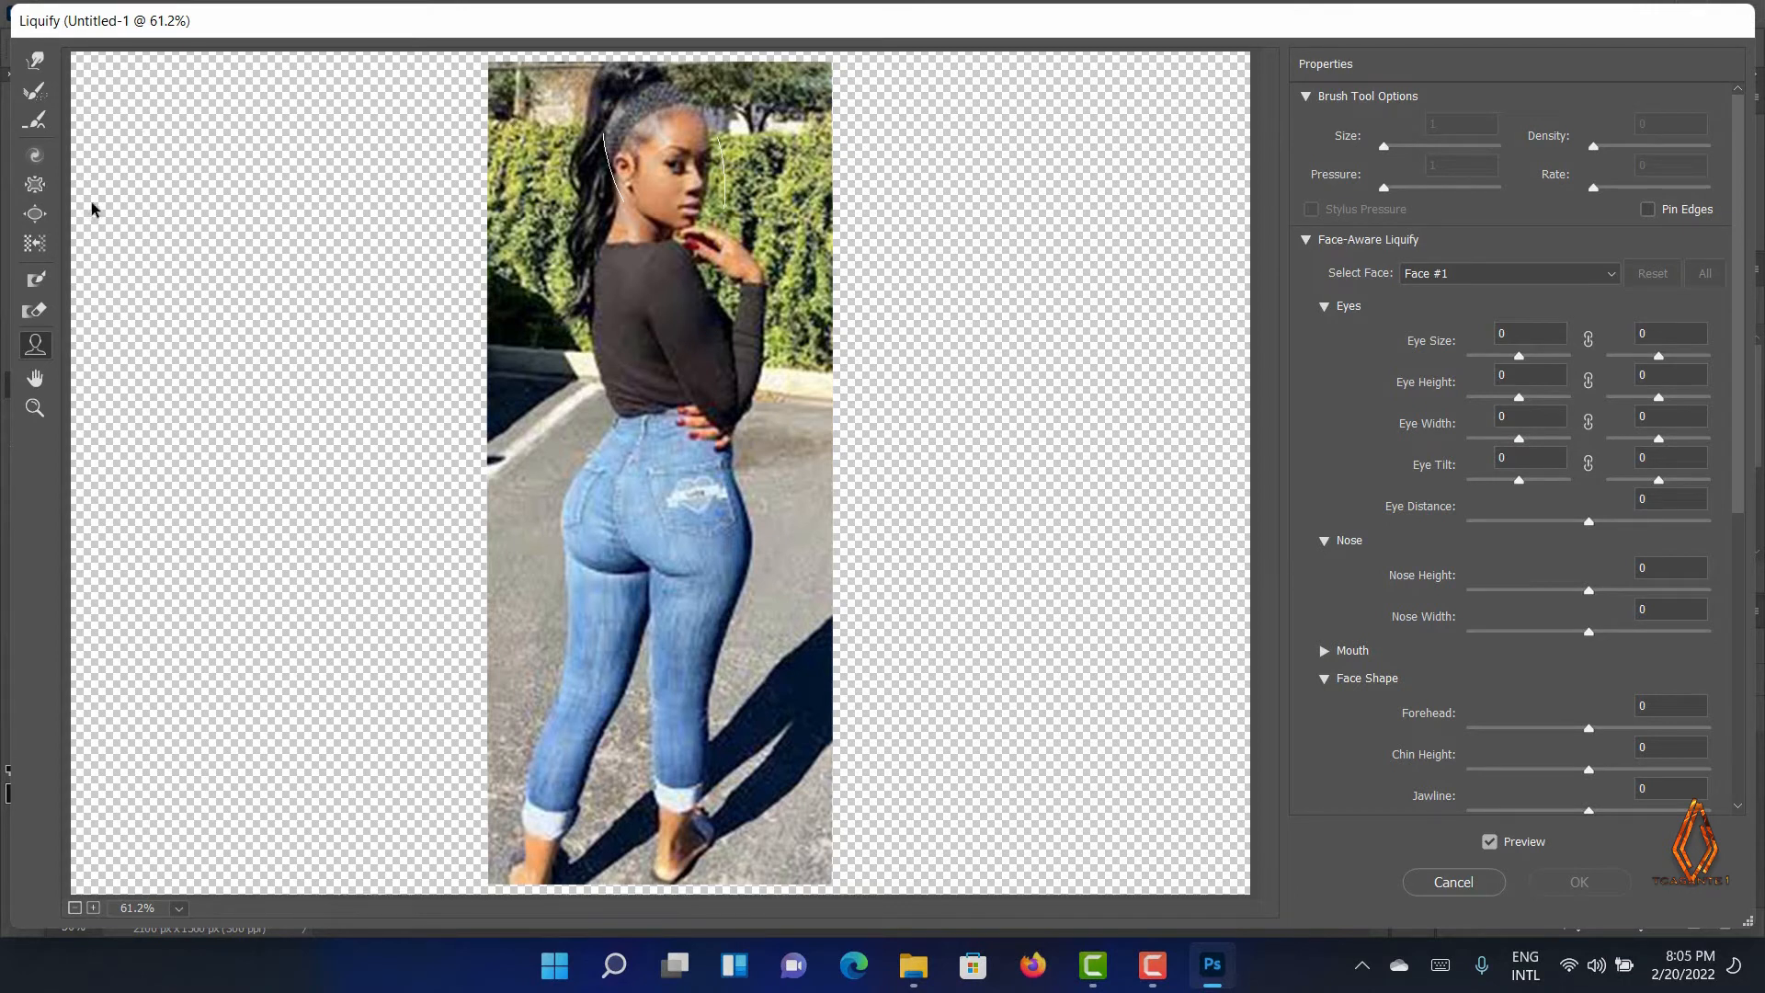
click(37, 214)
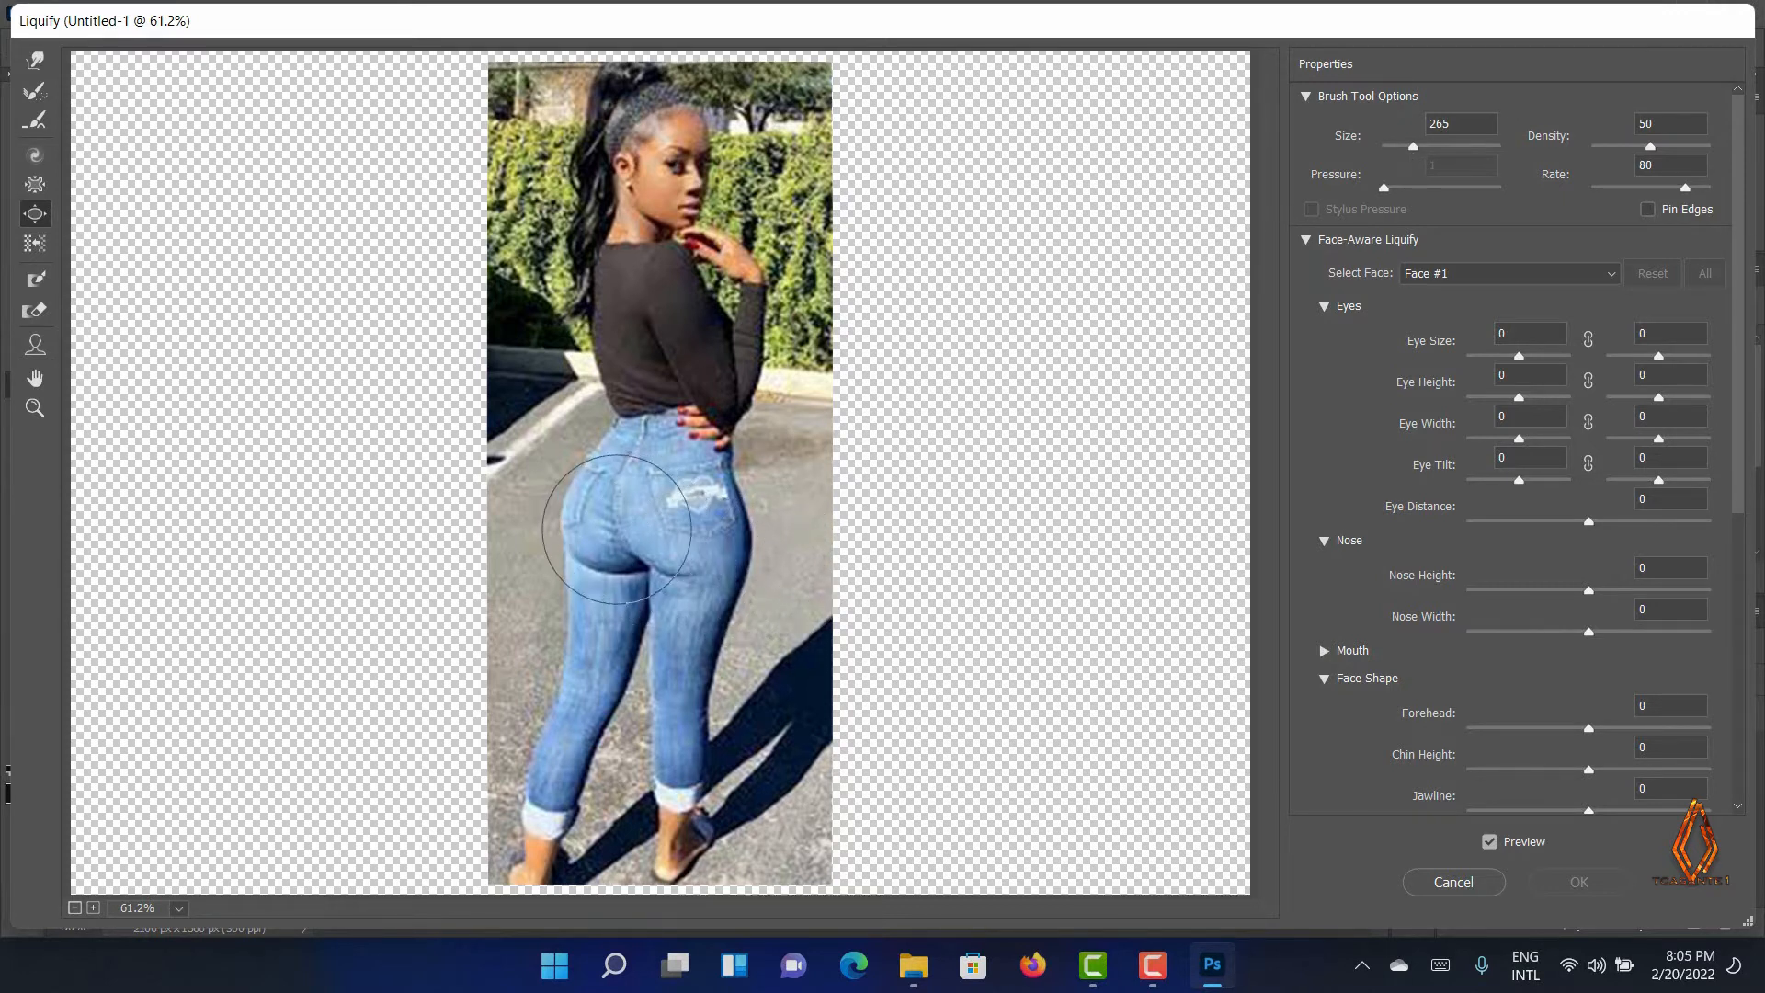
click(603, 516)
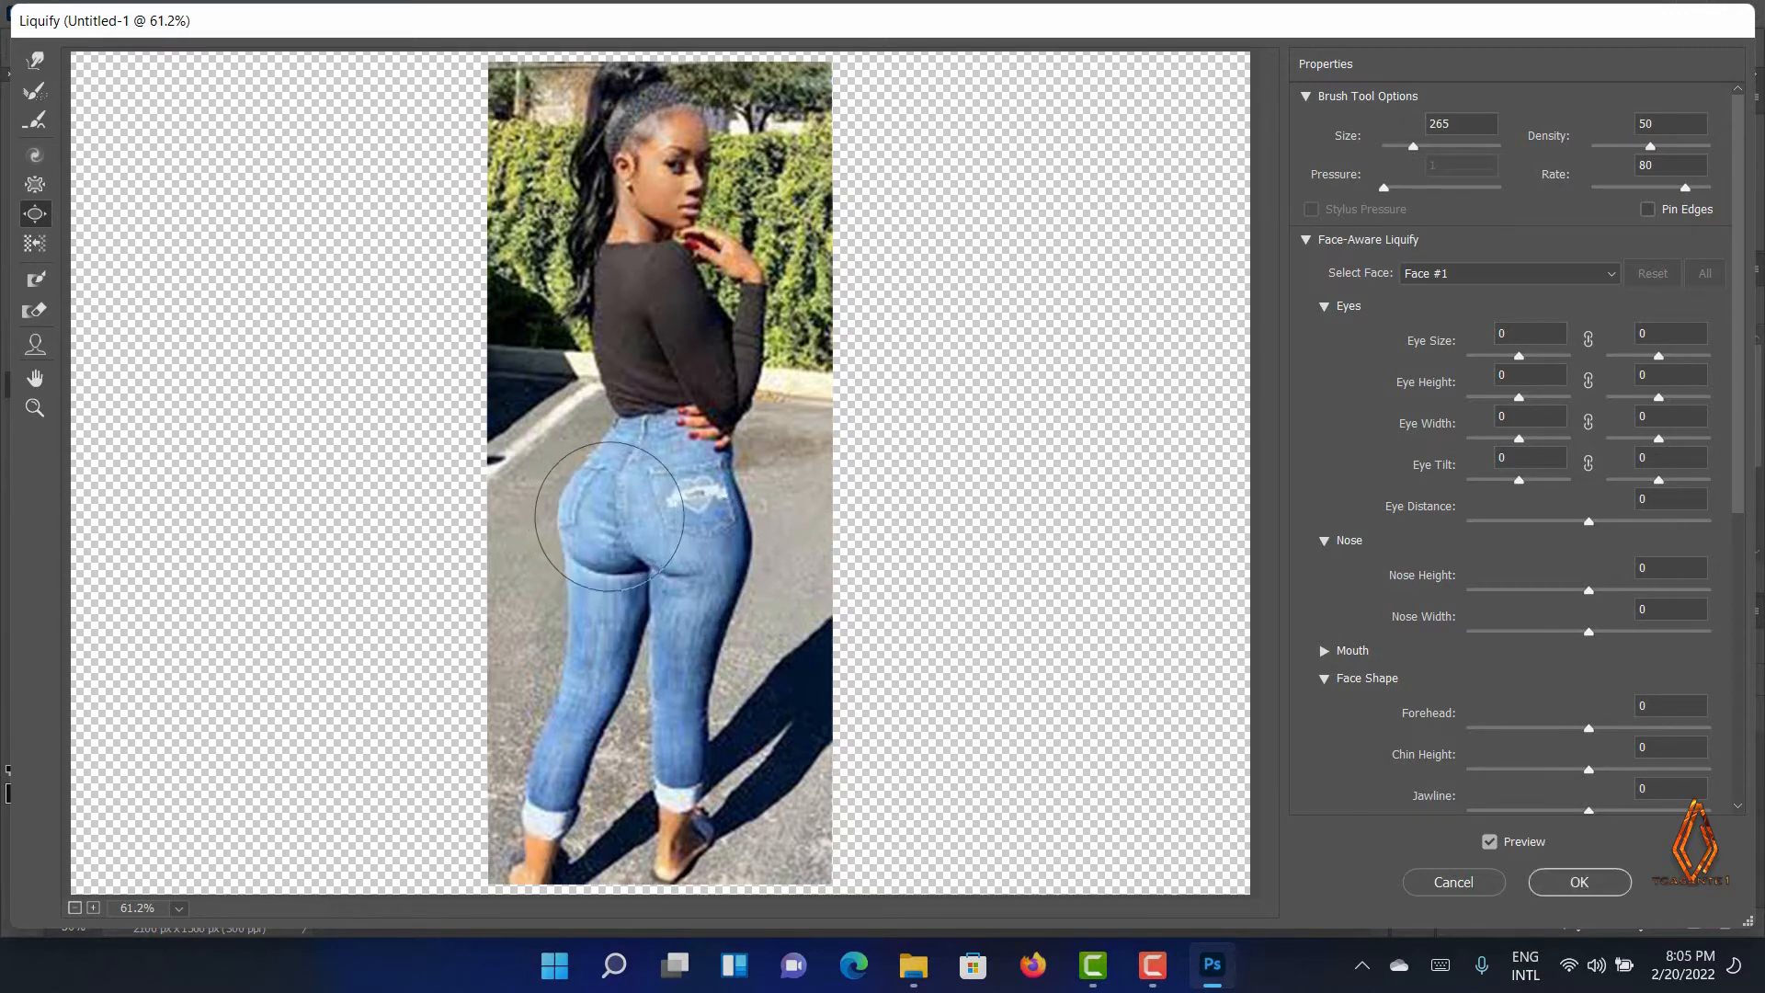
click(678, 512)
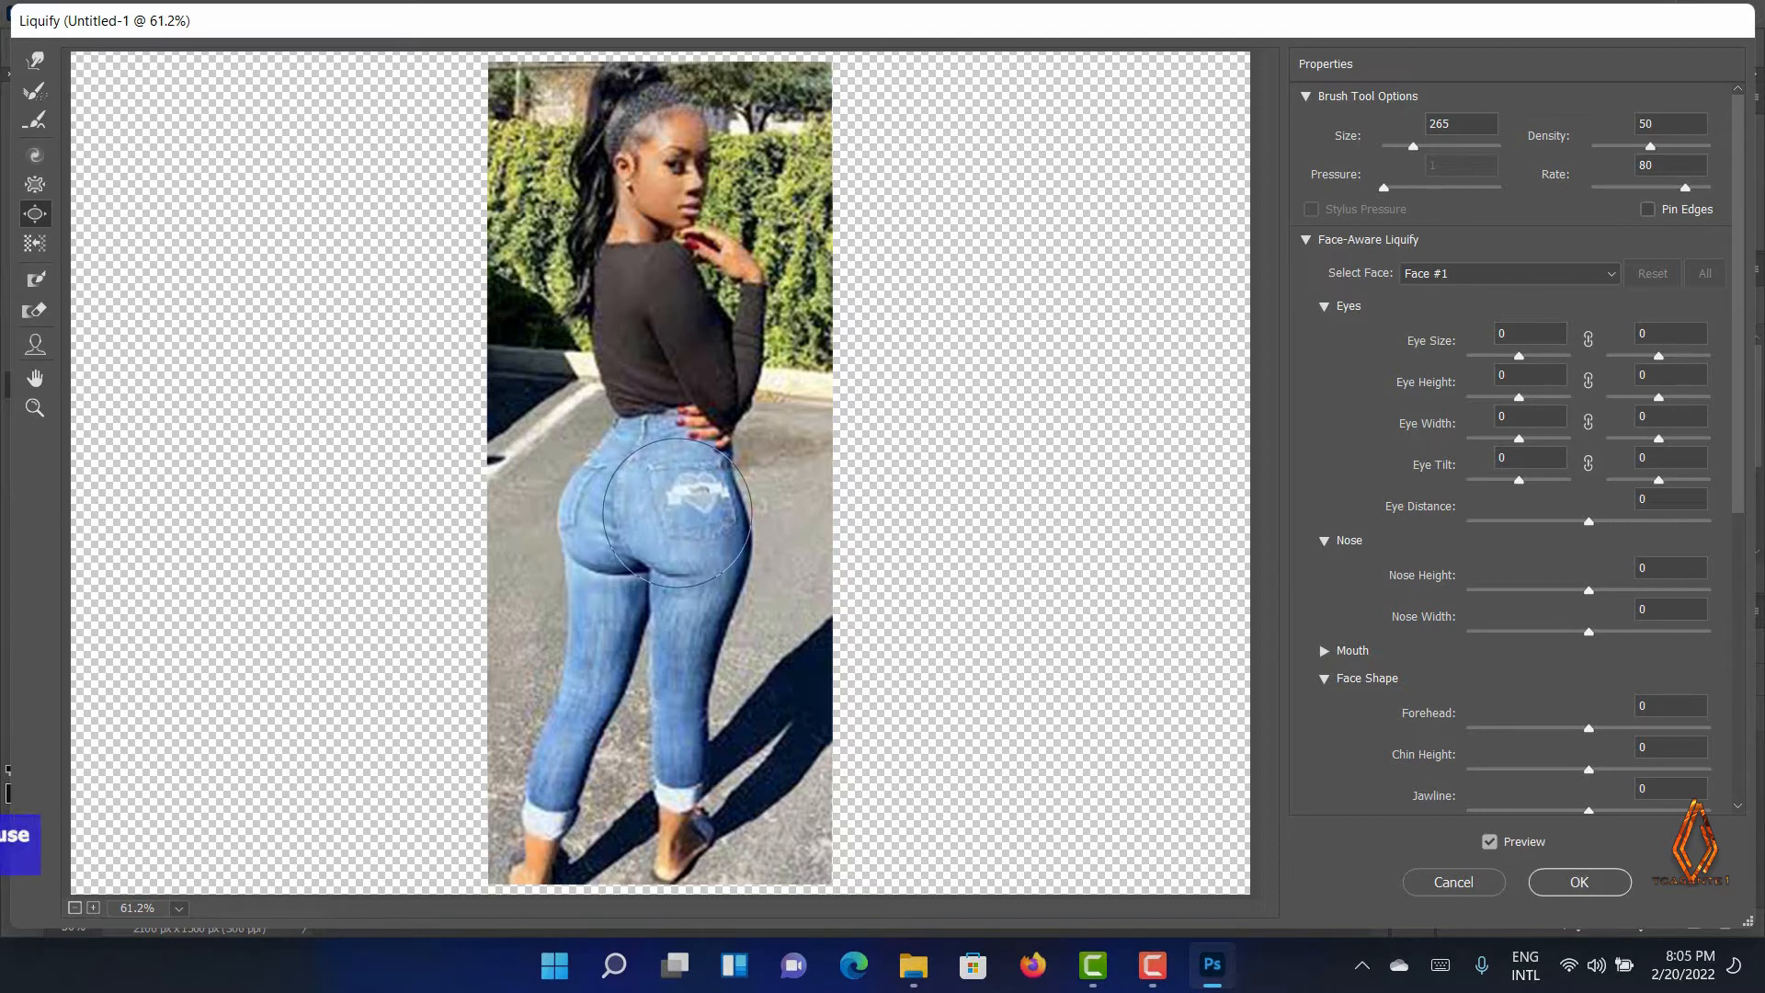
click(600, 513)
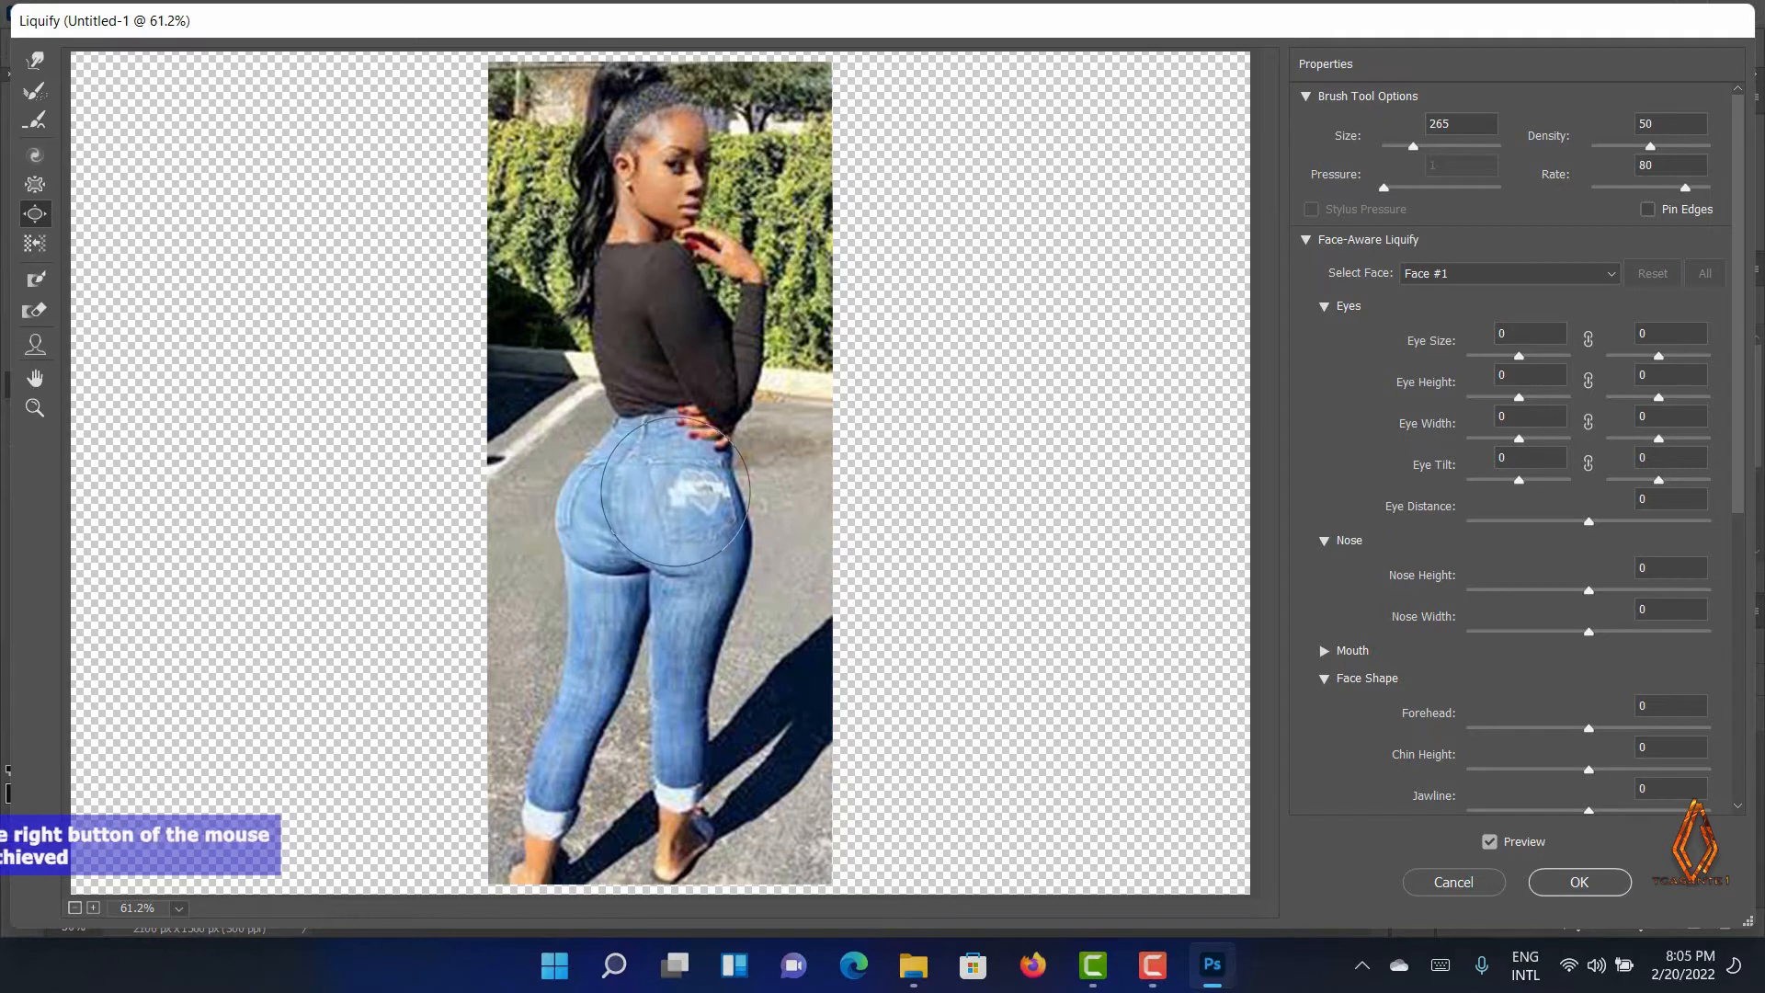
click(691, 517)
click(711, 515)
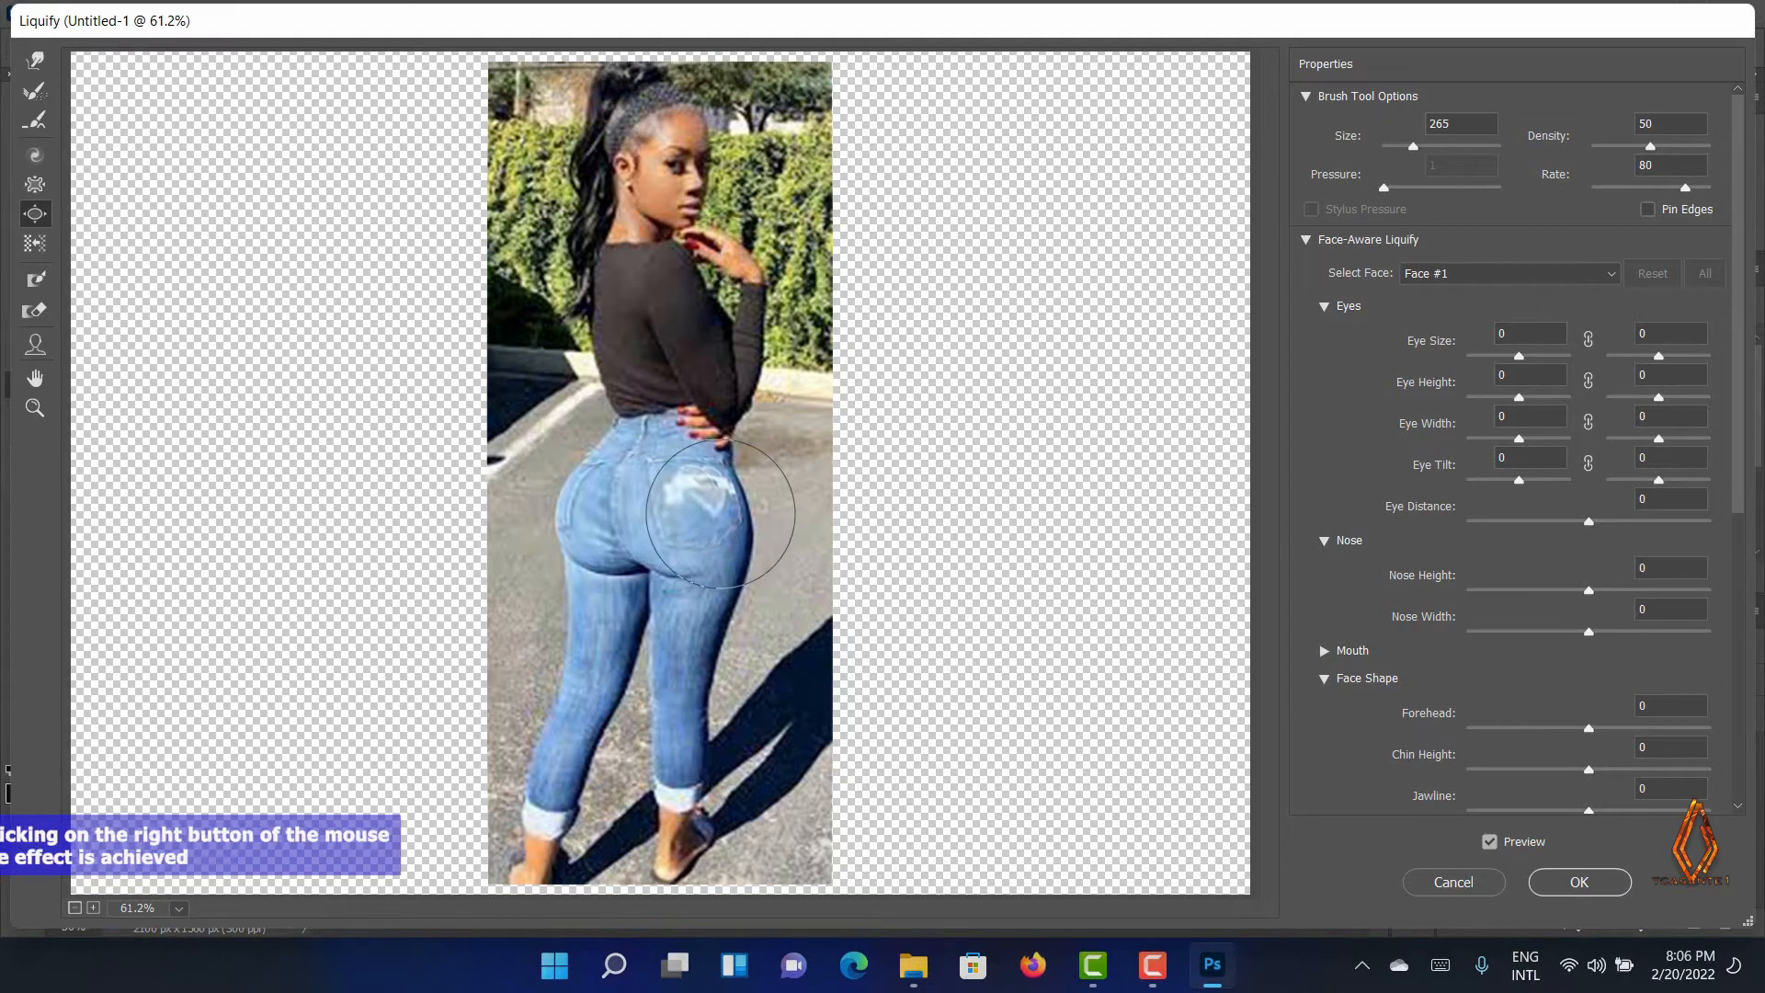
click(712, 515)
click(712, 515)
click(725, 566)
click(726, 566)
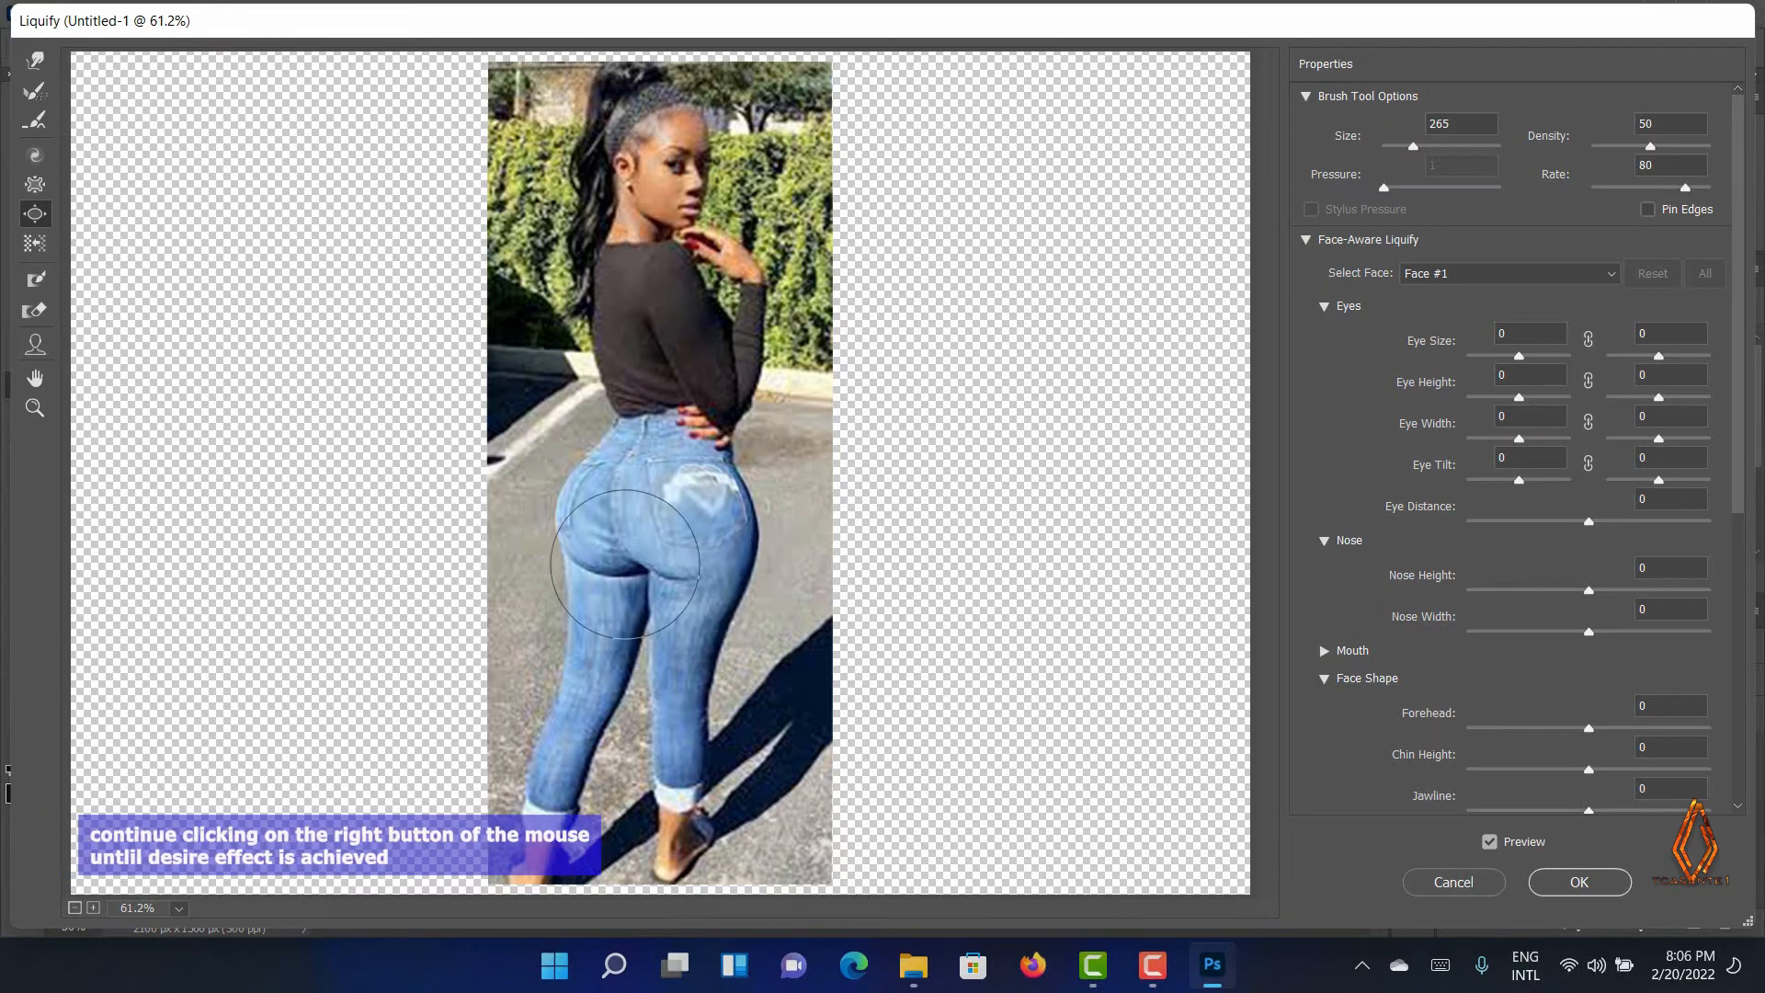
Bloat the outer curve of the left buttock and the right buttock further with repeated applications
click(604, 489)
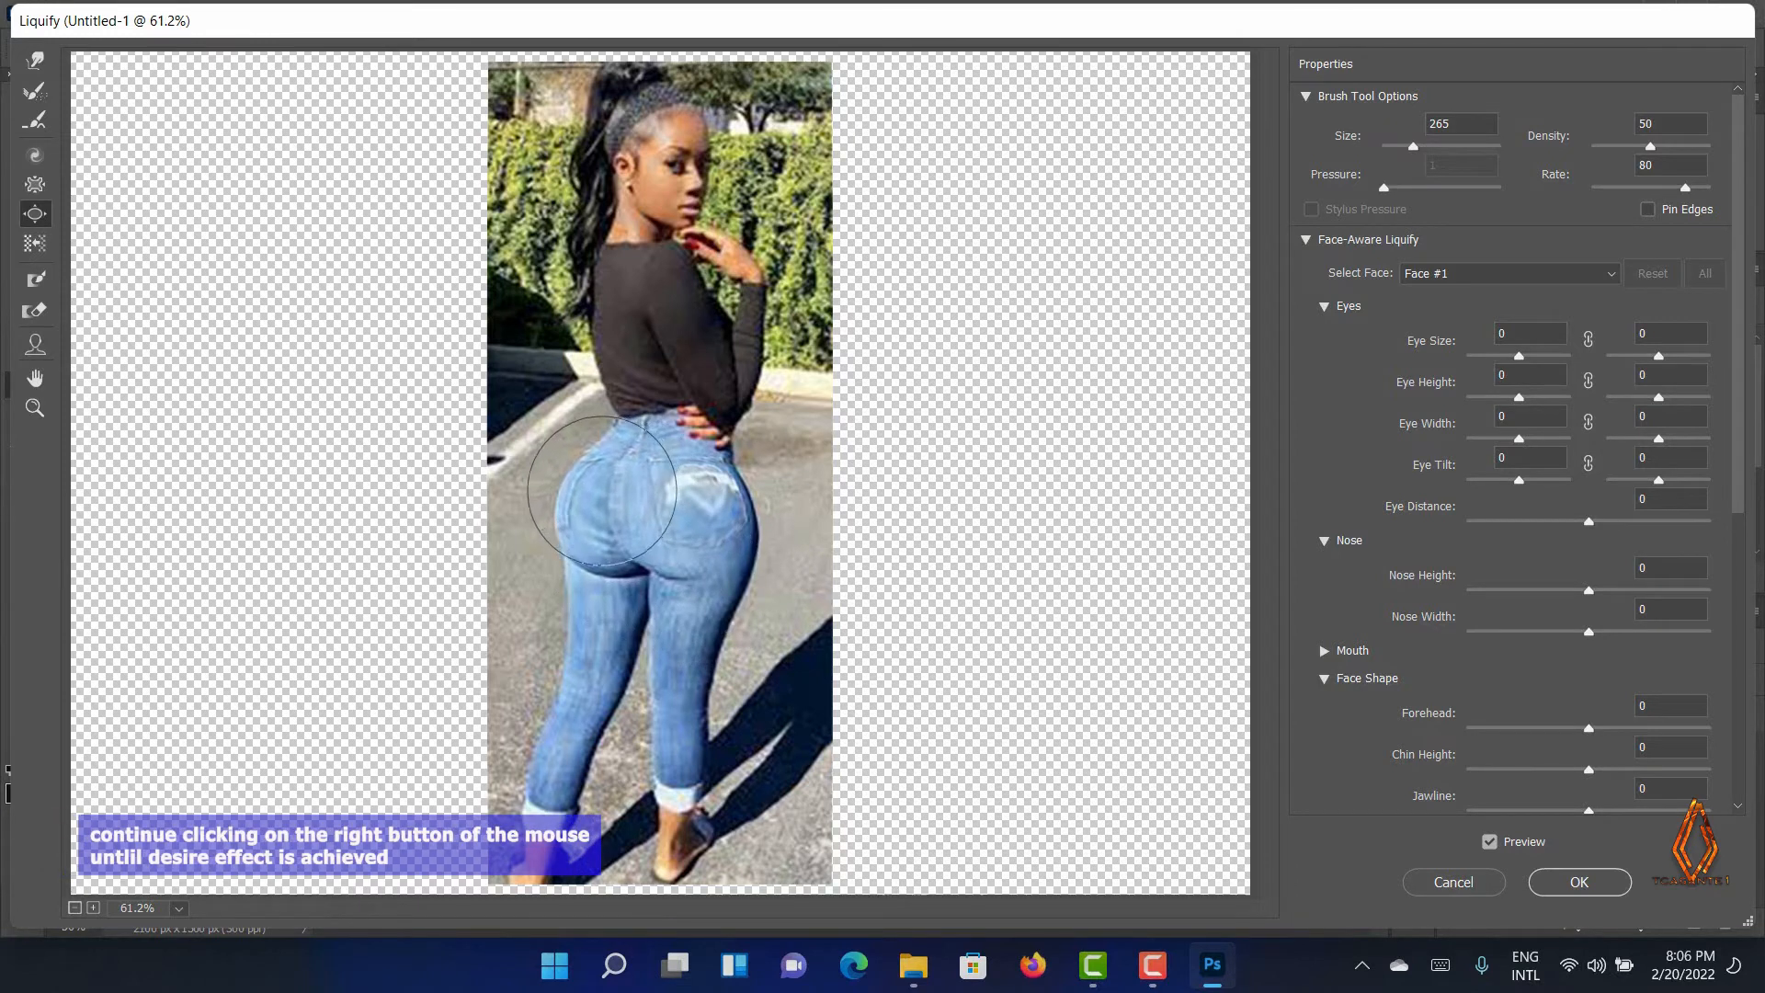
click(591, 492)
click(584, 522)
click(583, 523)
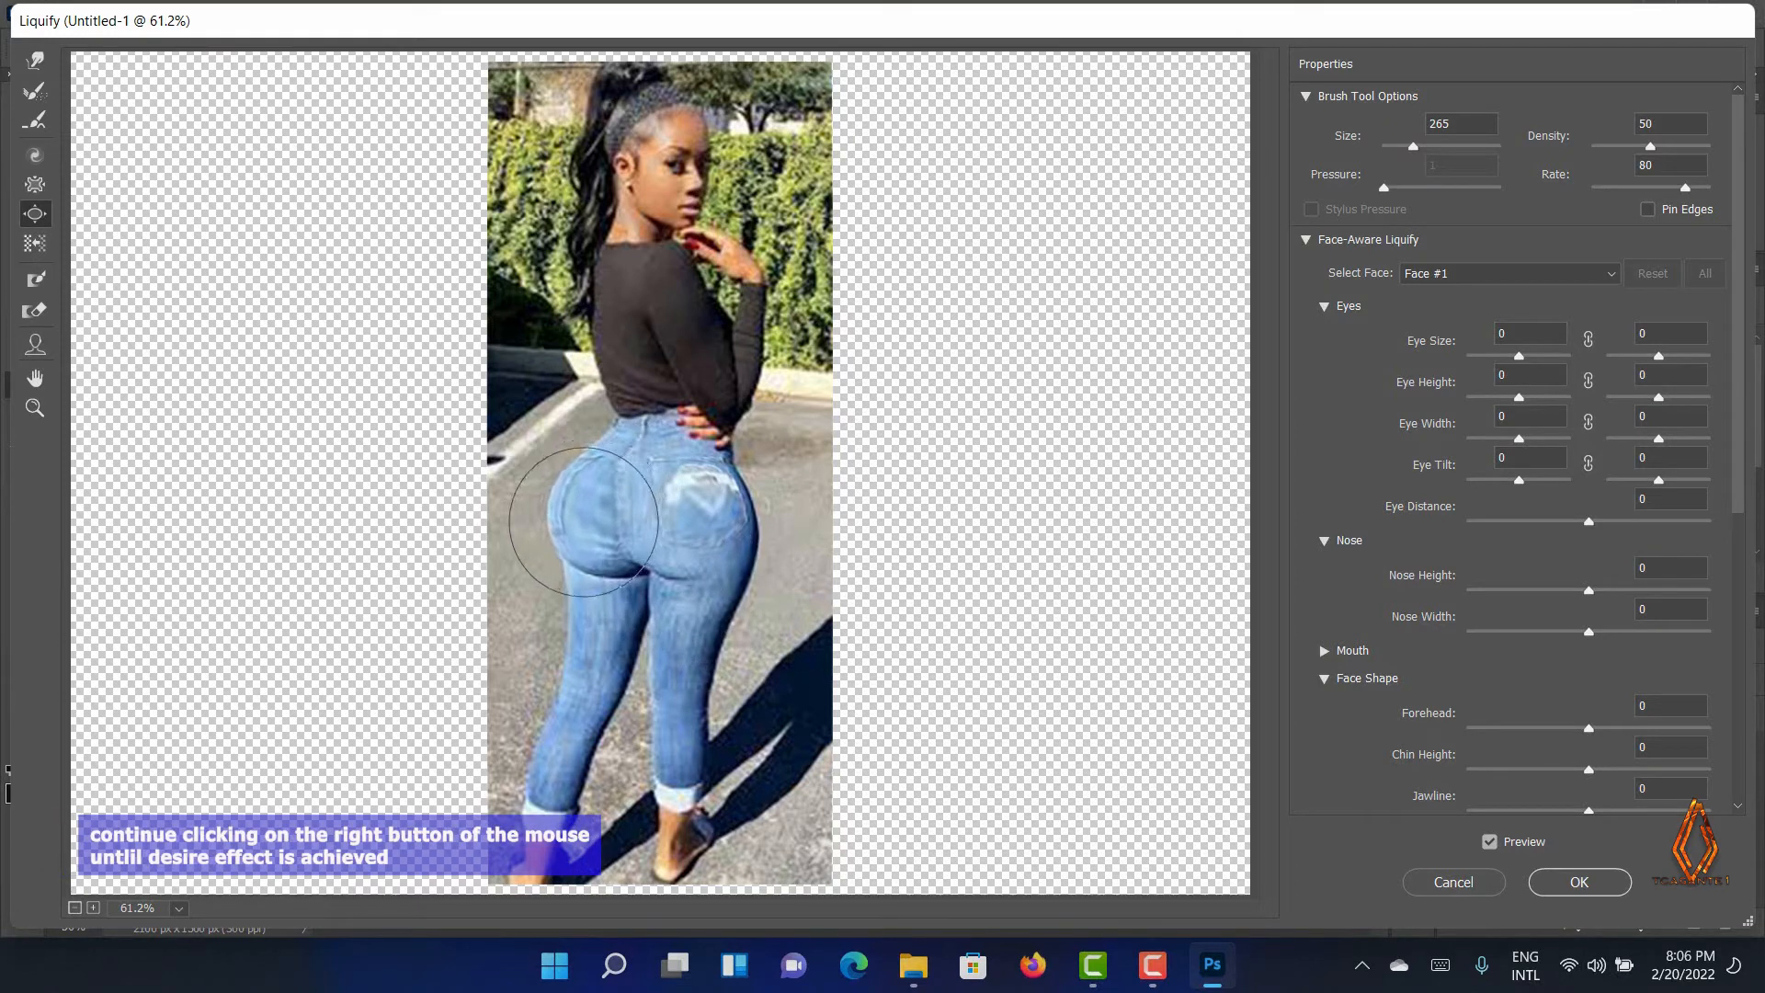
click(633, 475)
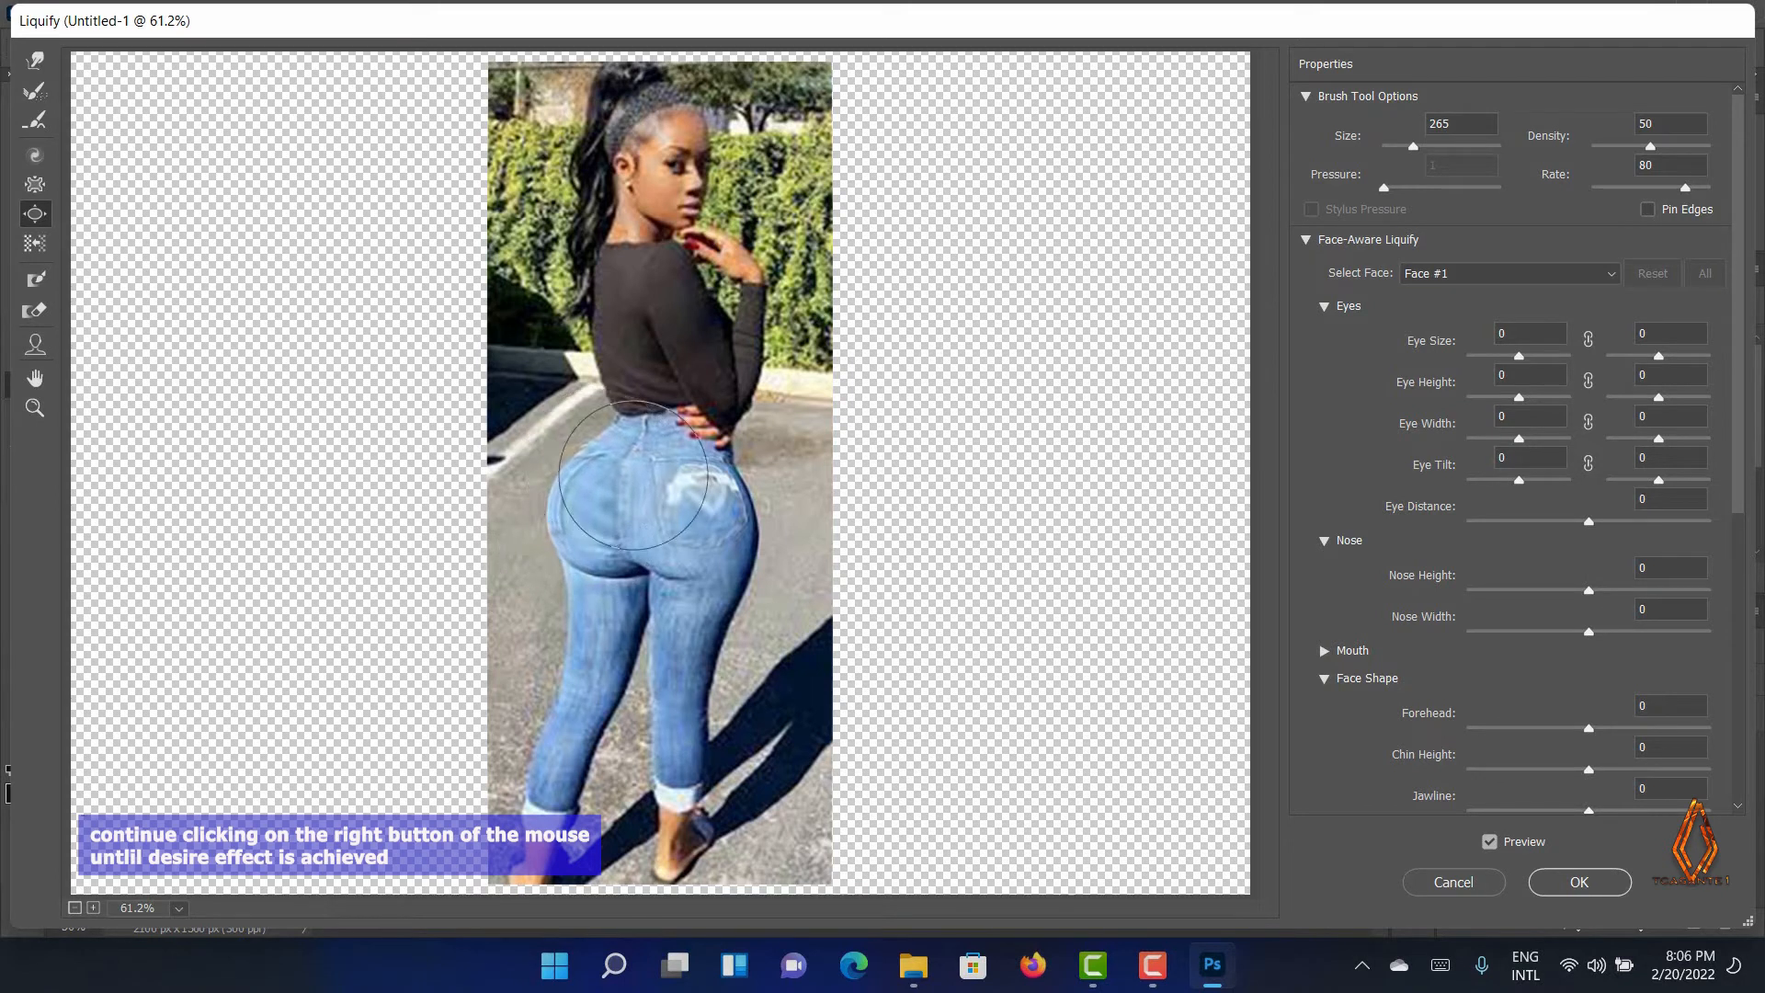
click(690, 483)
click(714, 491)
click(706, 529)
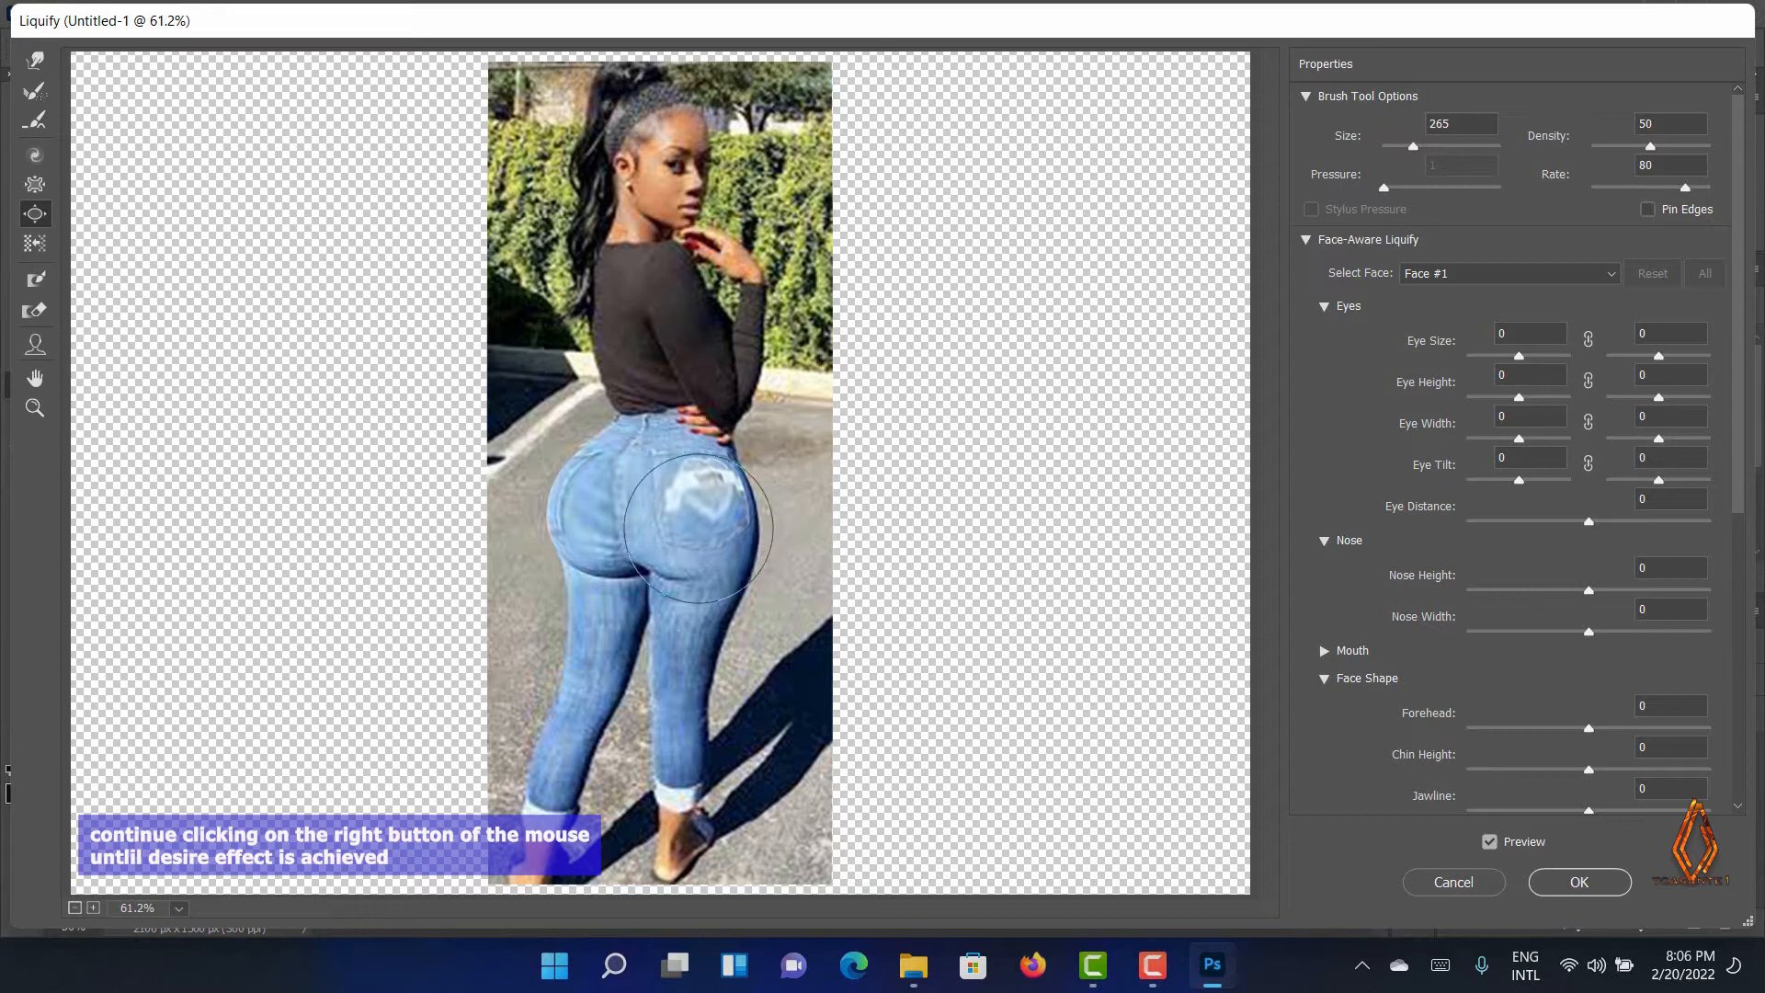
click(726, 582)
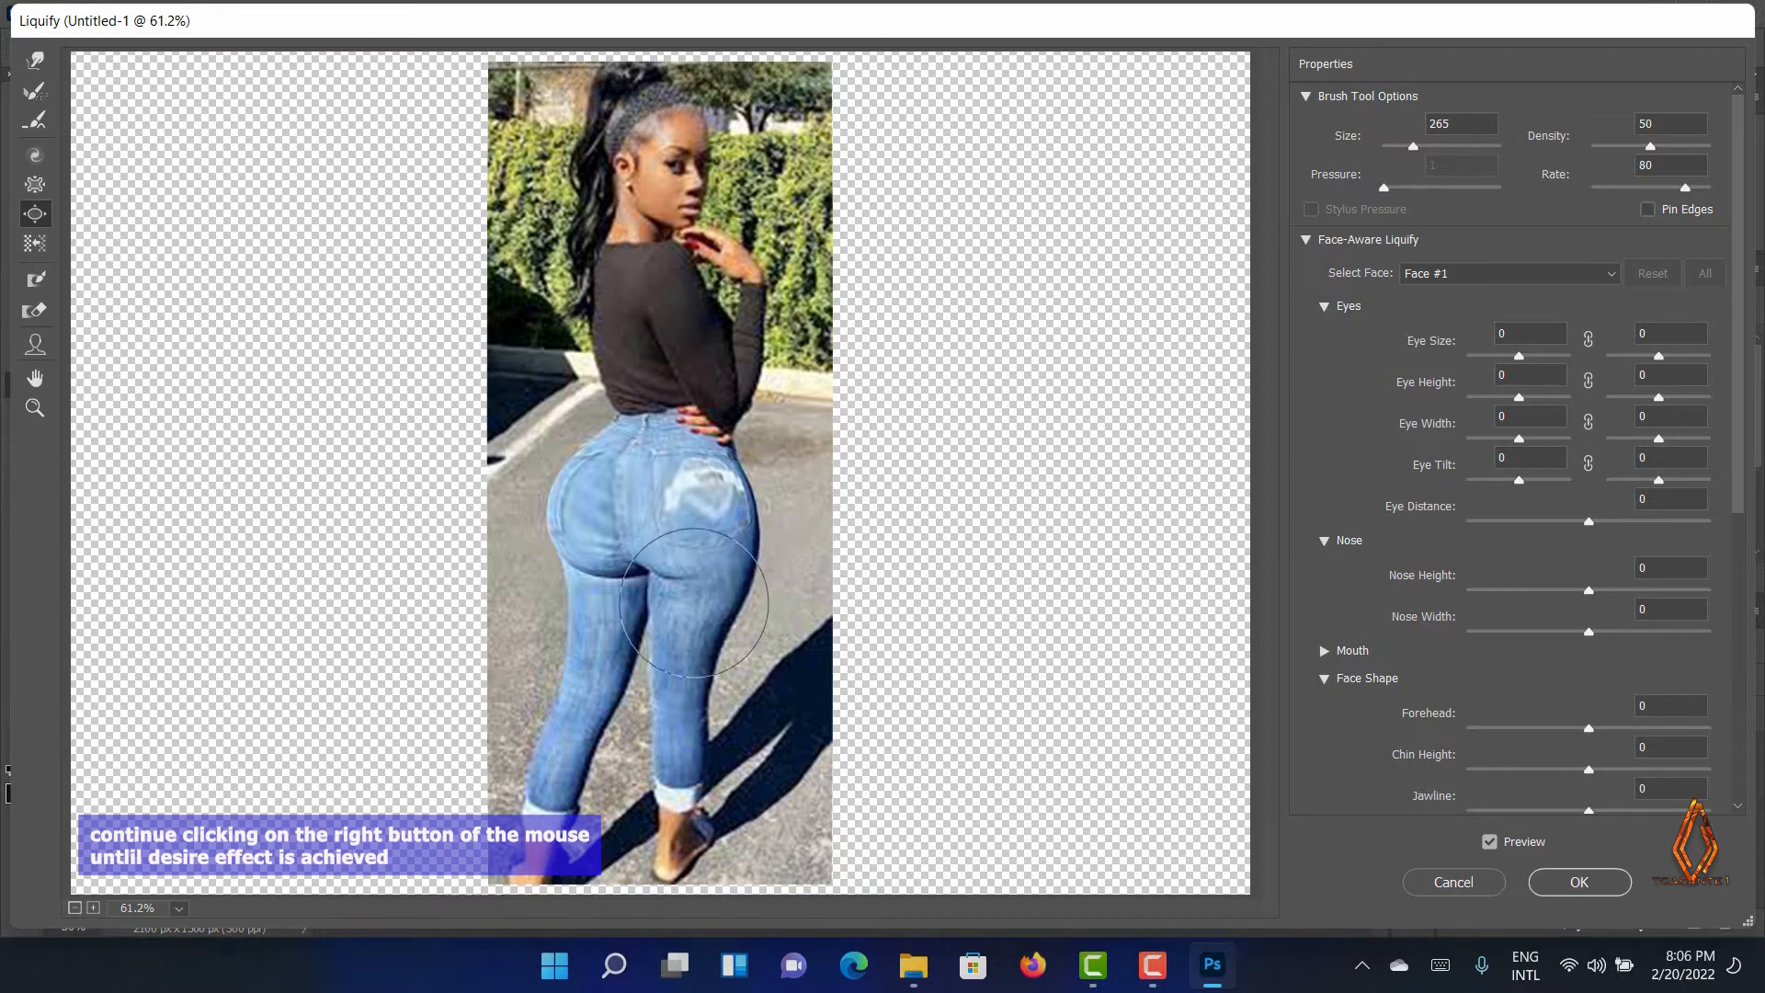
click(696, 602)
click(665, 583)
click(600, 585)
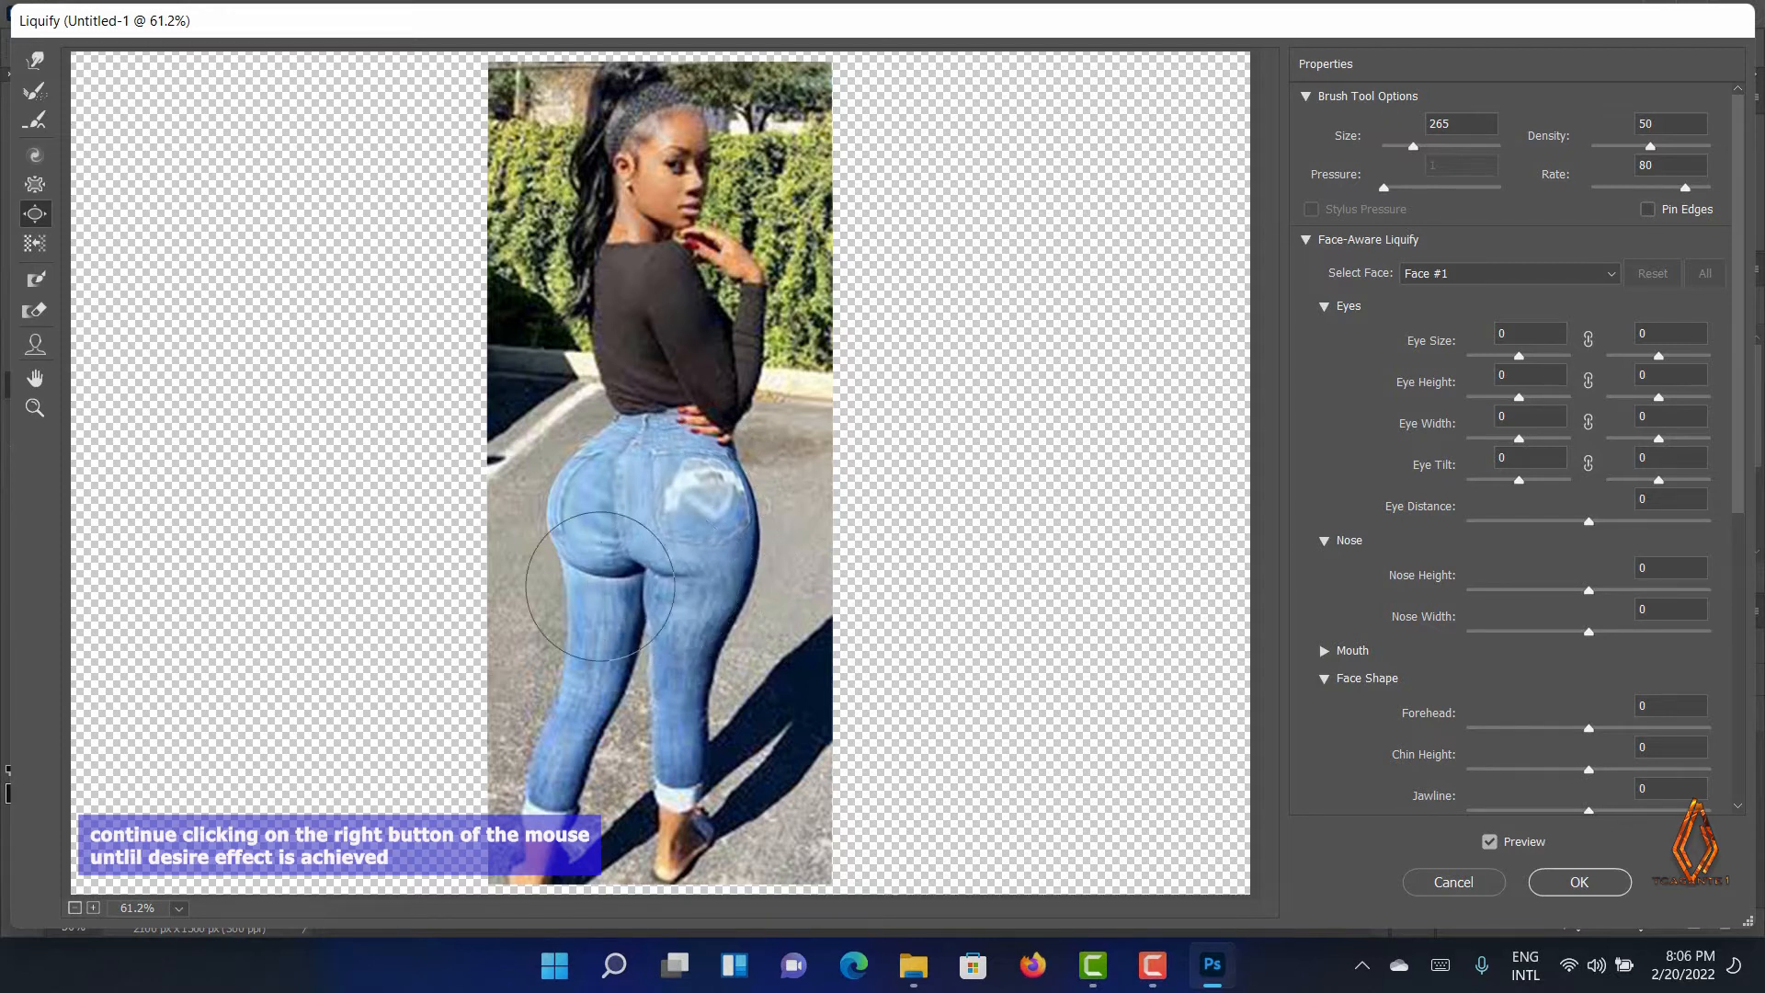
click(599, 586)
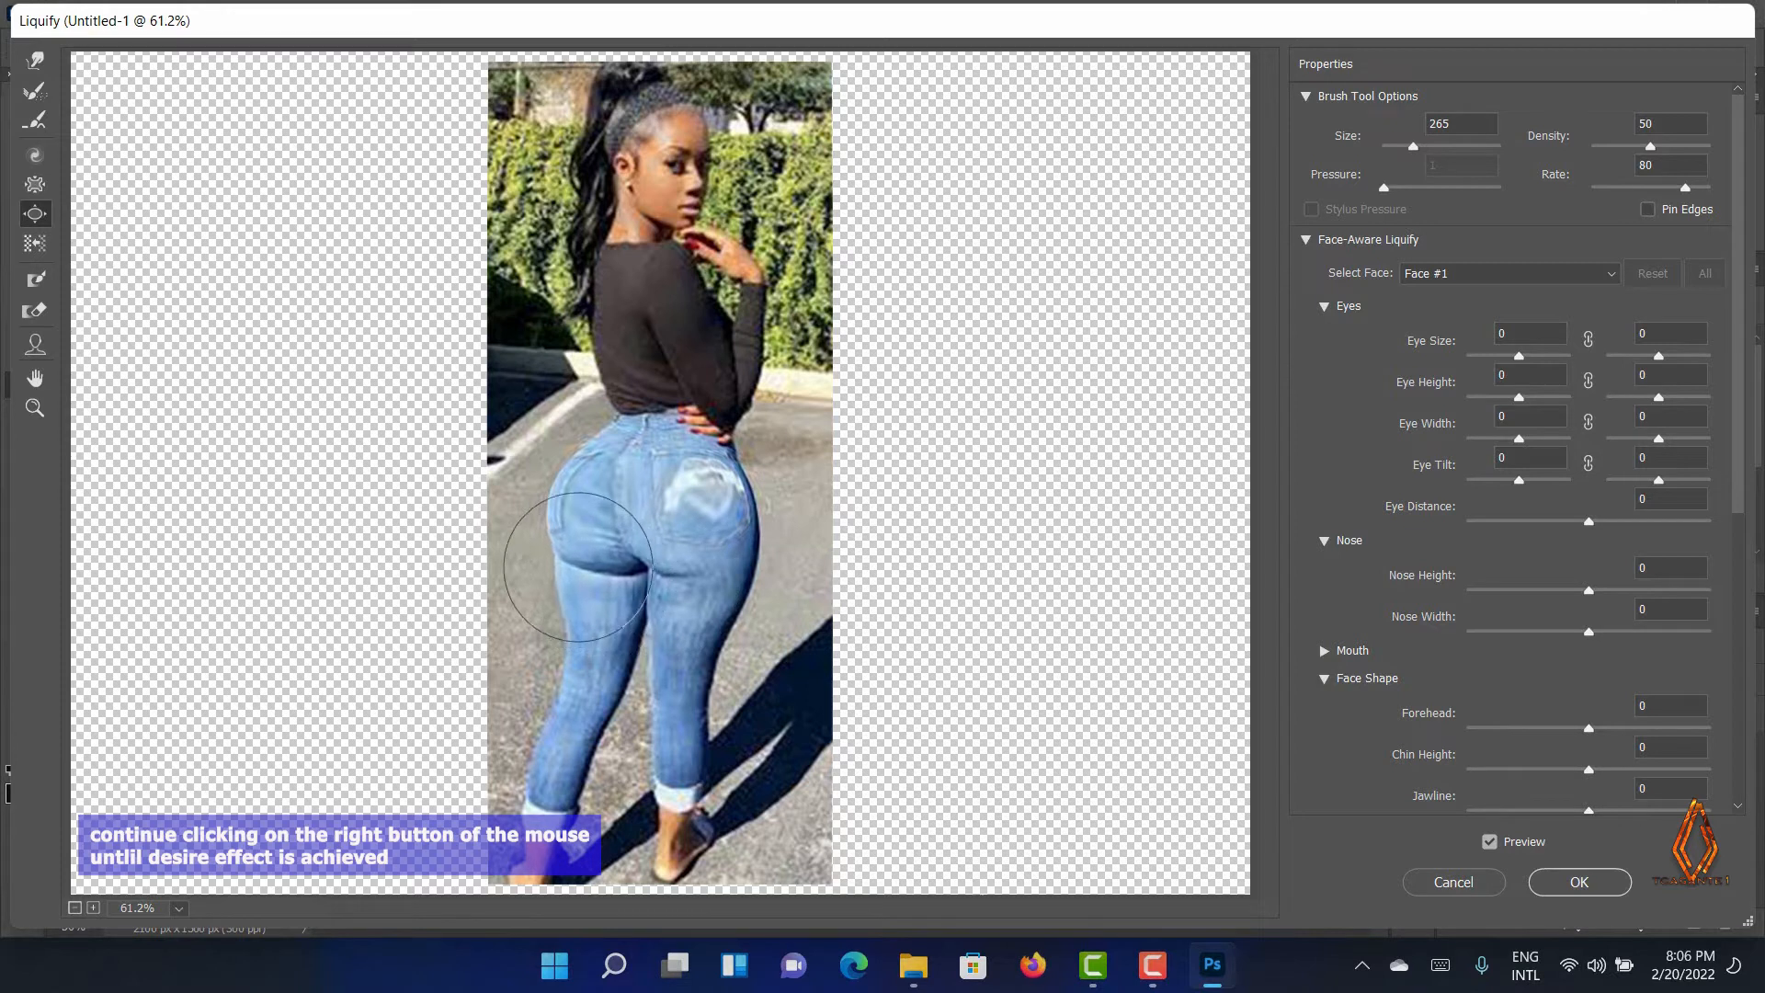
click(571, 523)
click(571, 523)
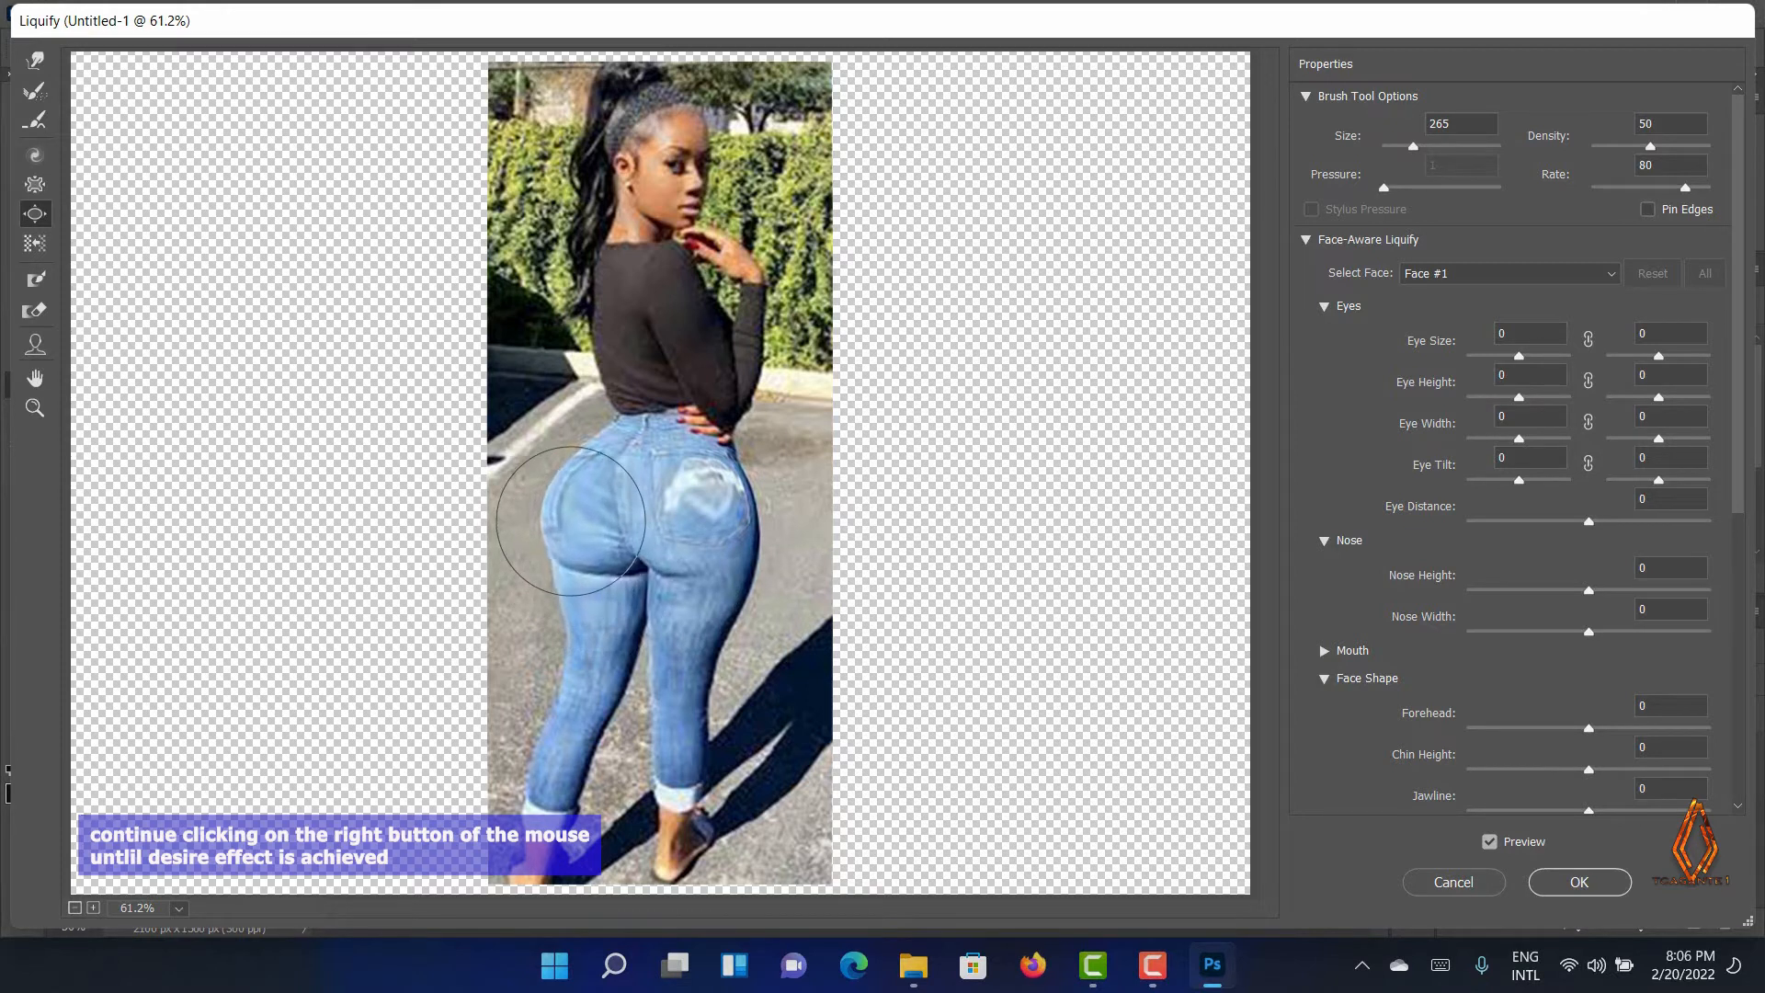
Bloat the upper and central areas of both buttocks with more Bloat applications
click(570, 467)
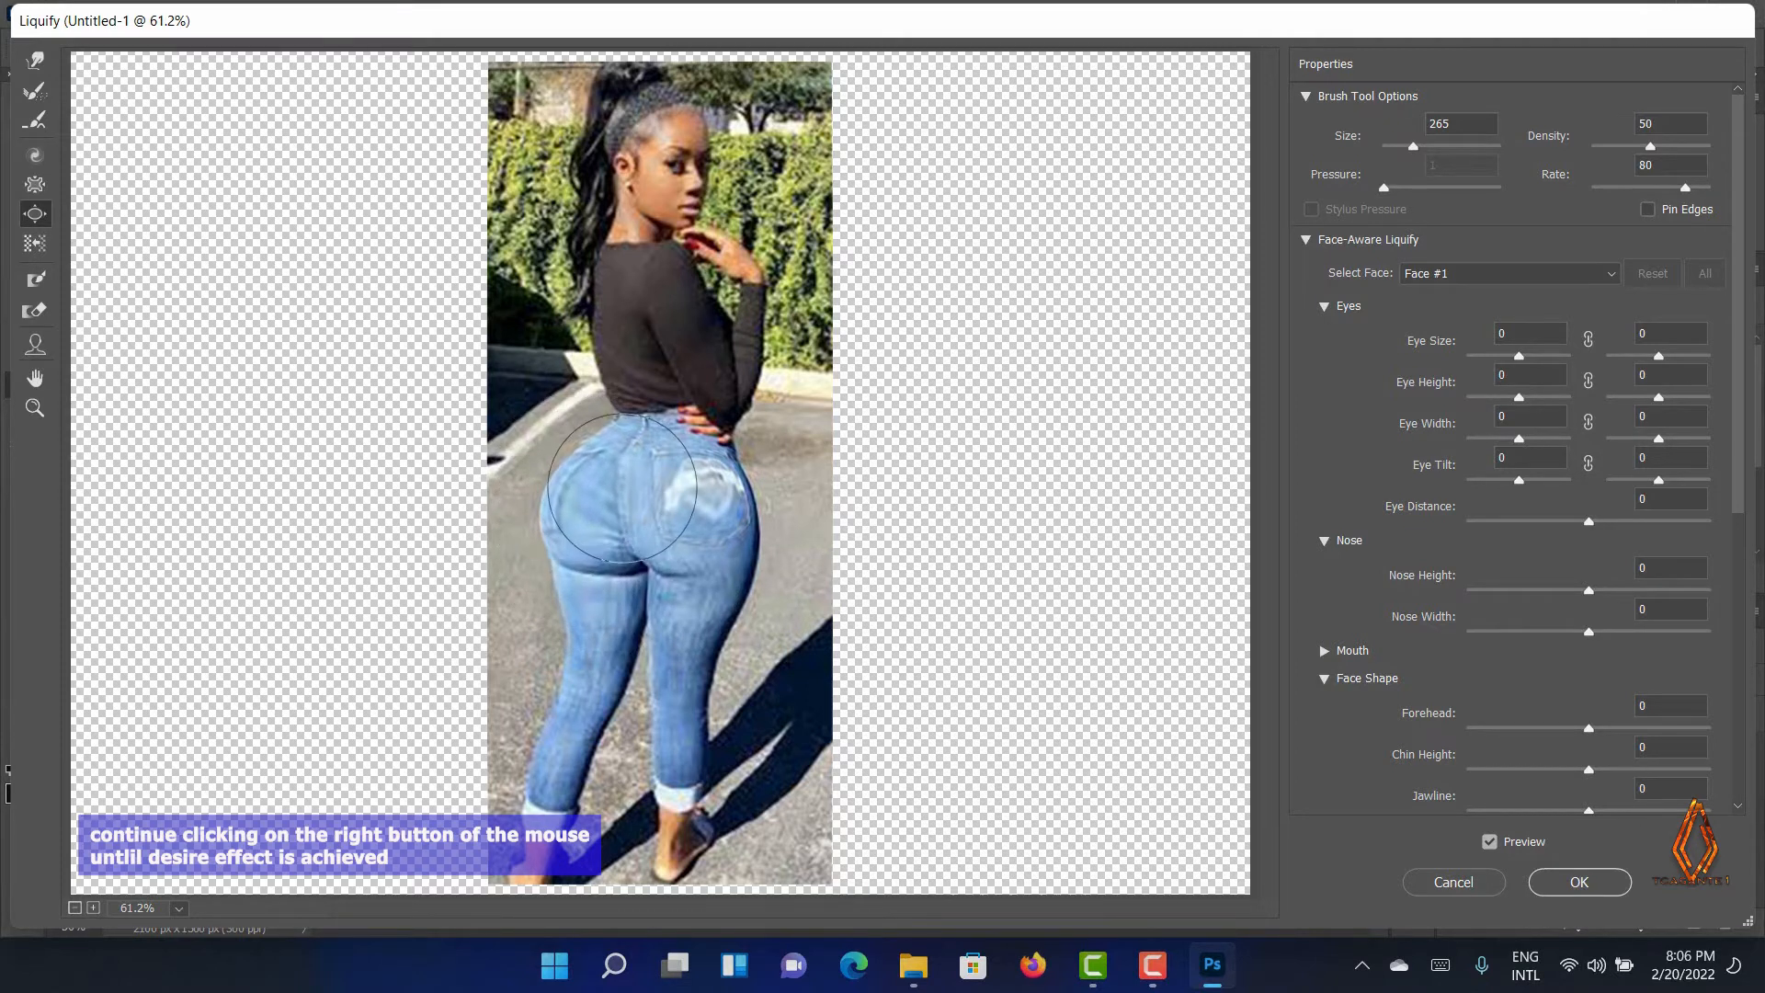
click(636, 500)
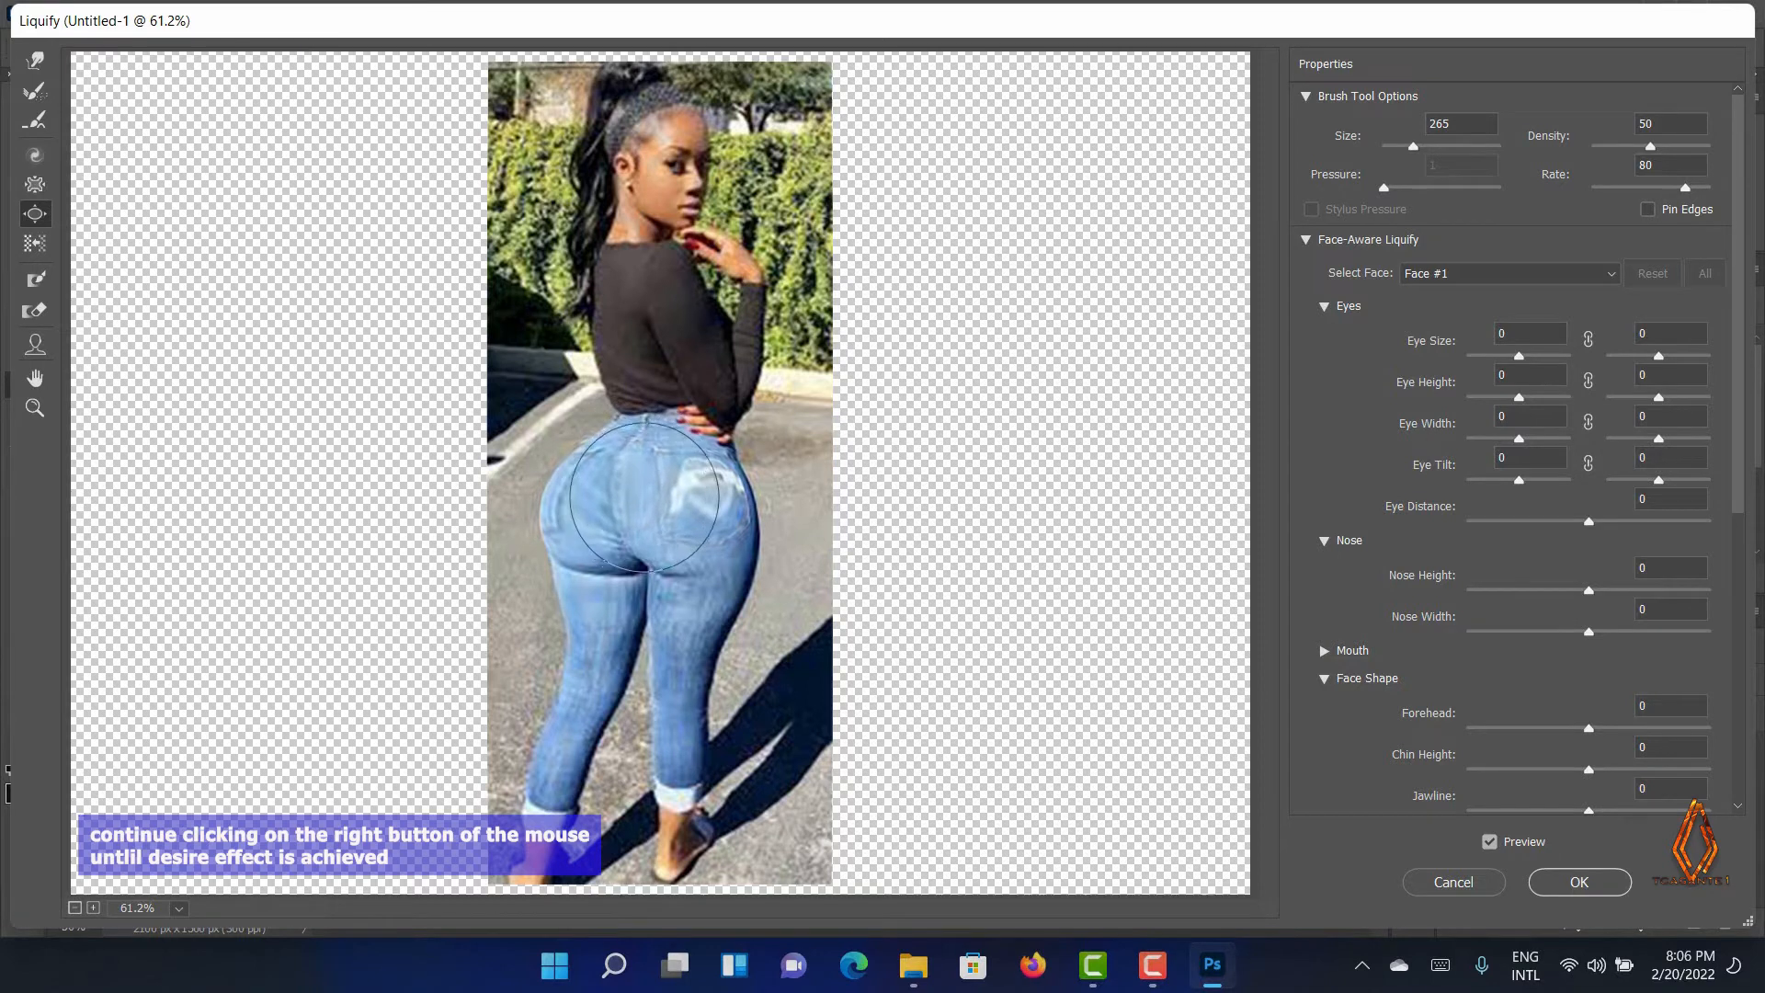
click(660, 496)
click(678, 498)
click(679, 510)
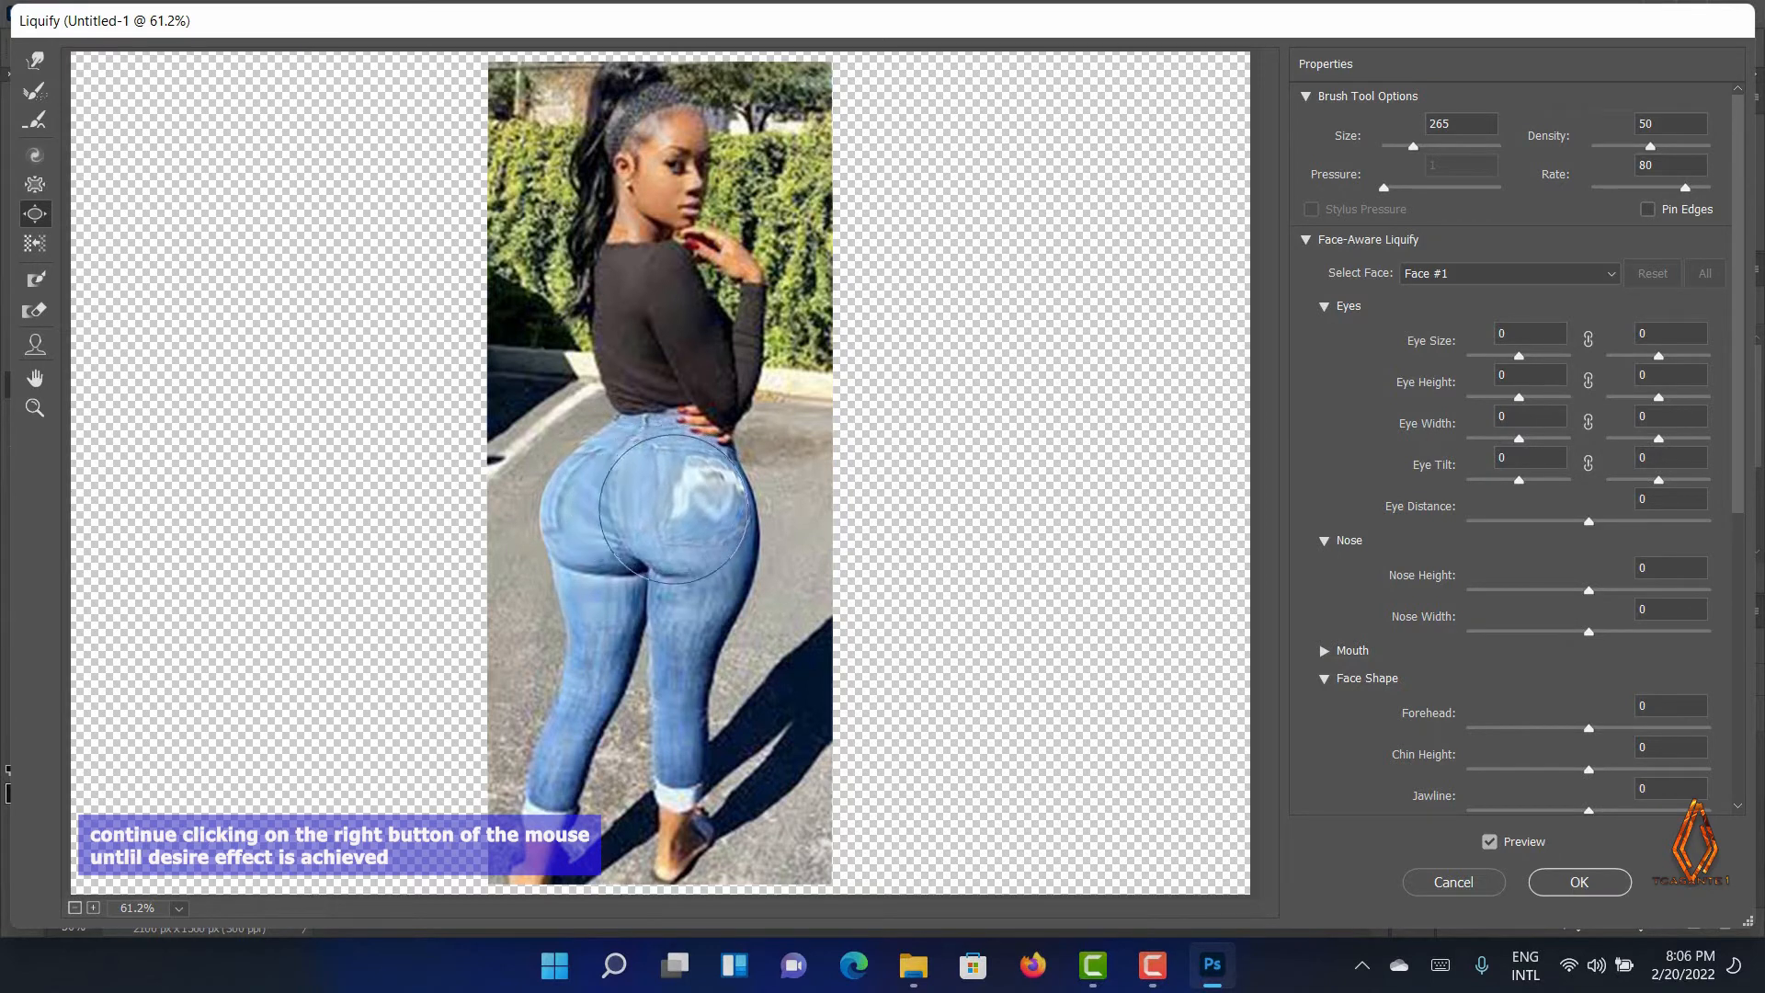
click(687, 528)
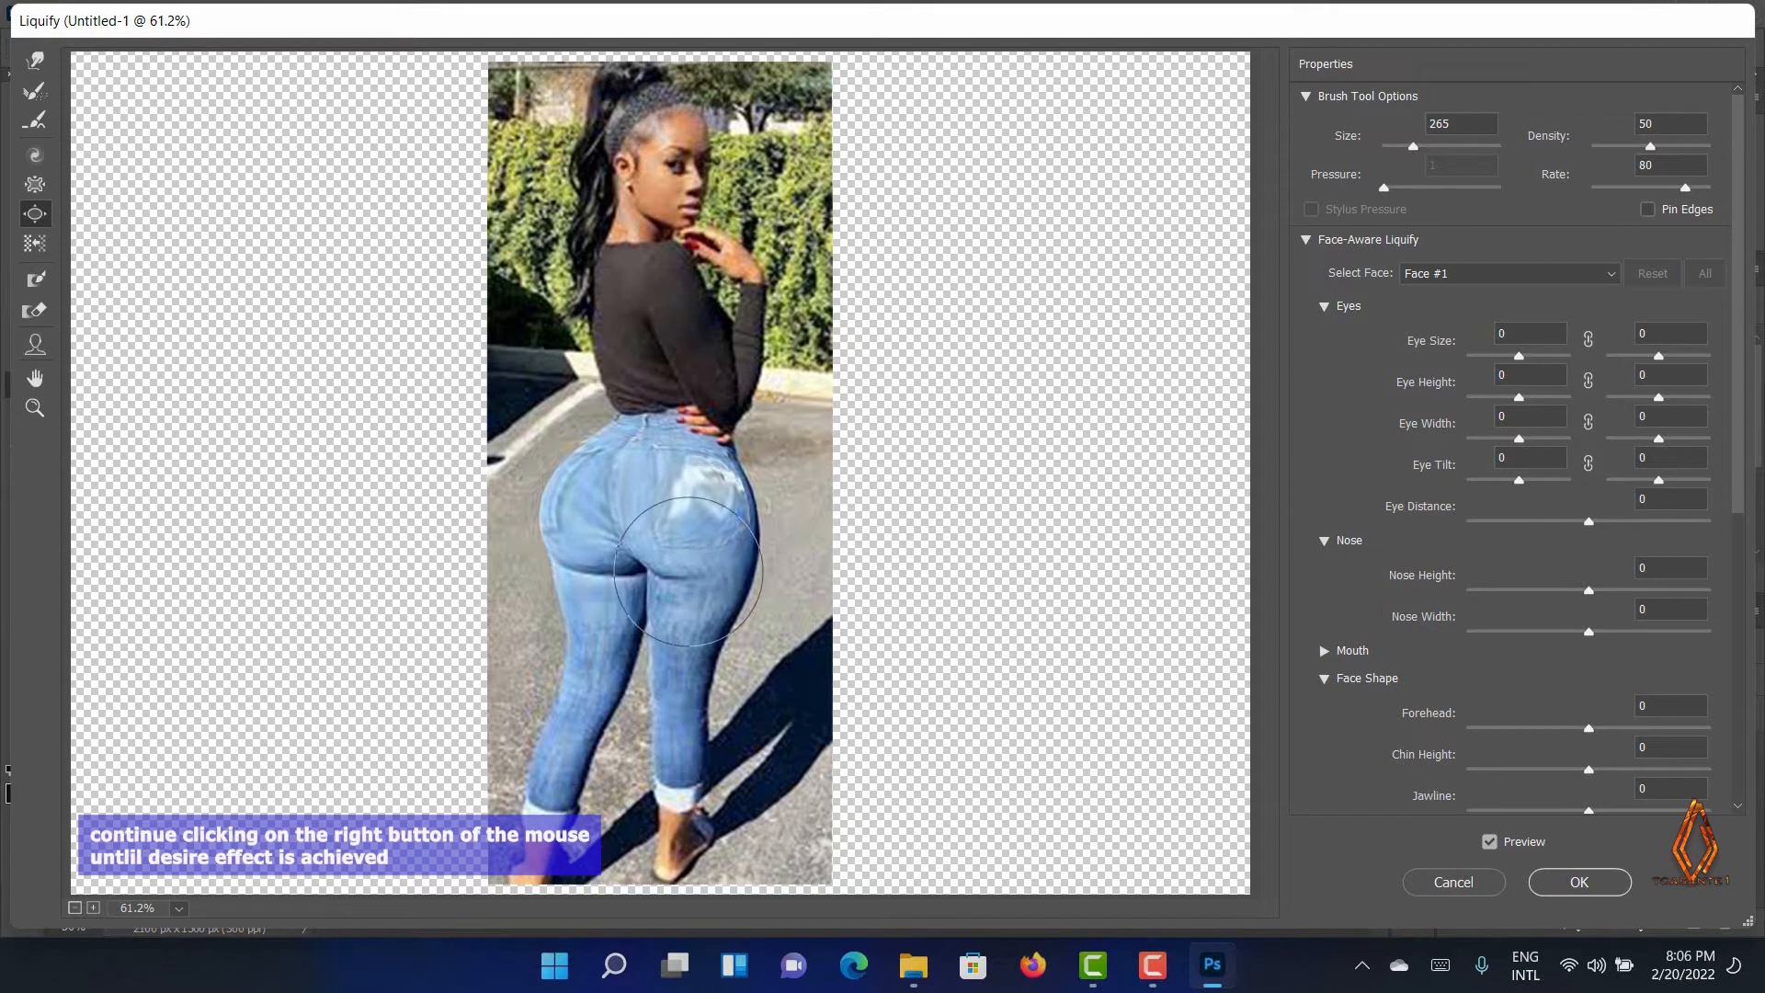
click(621, 566)
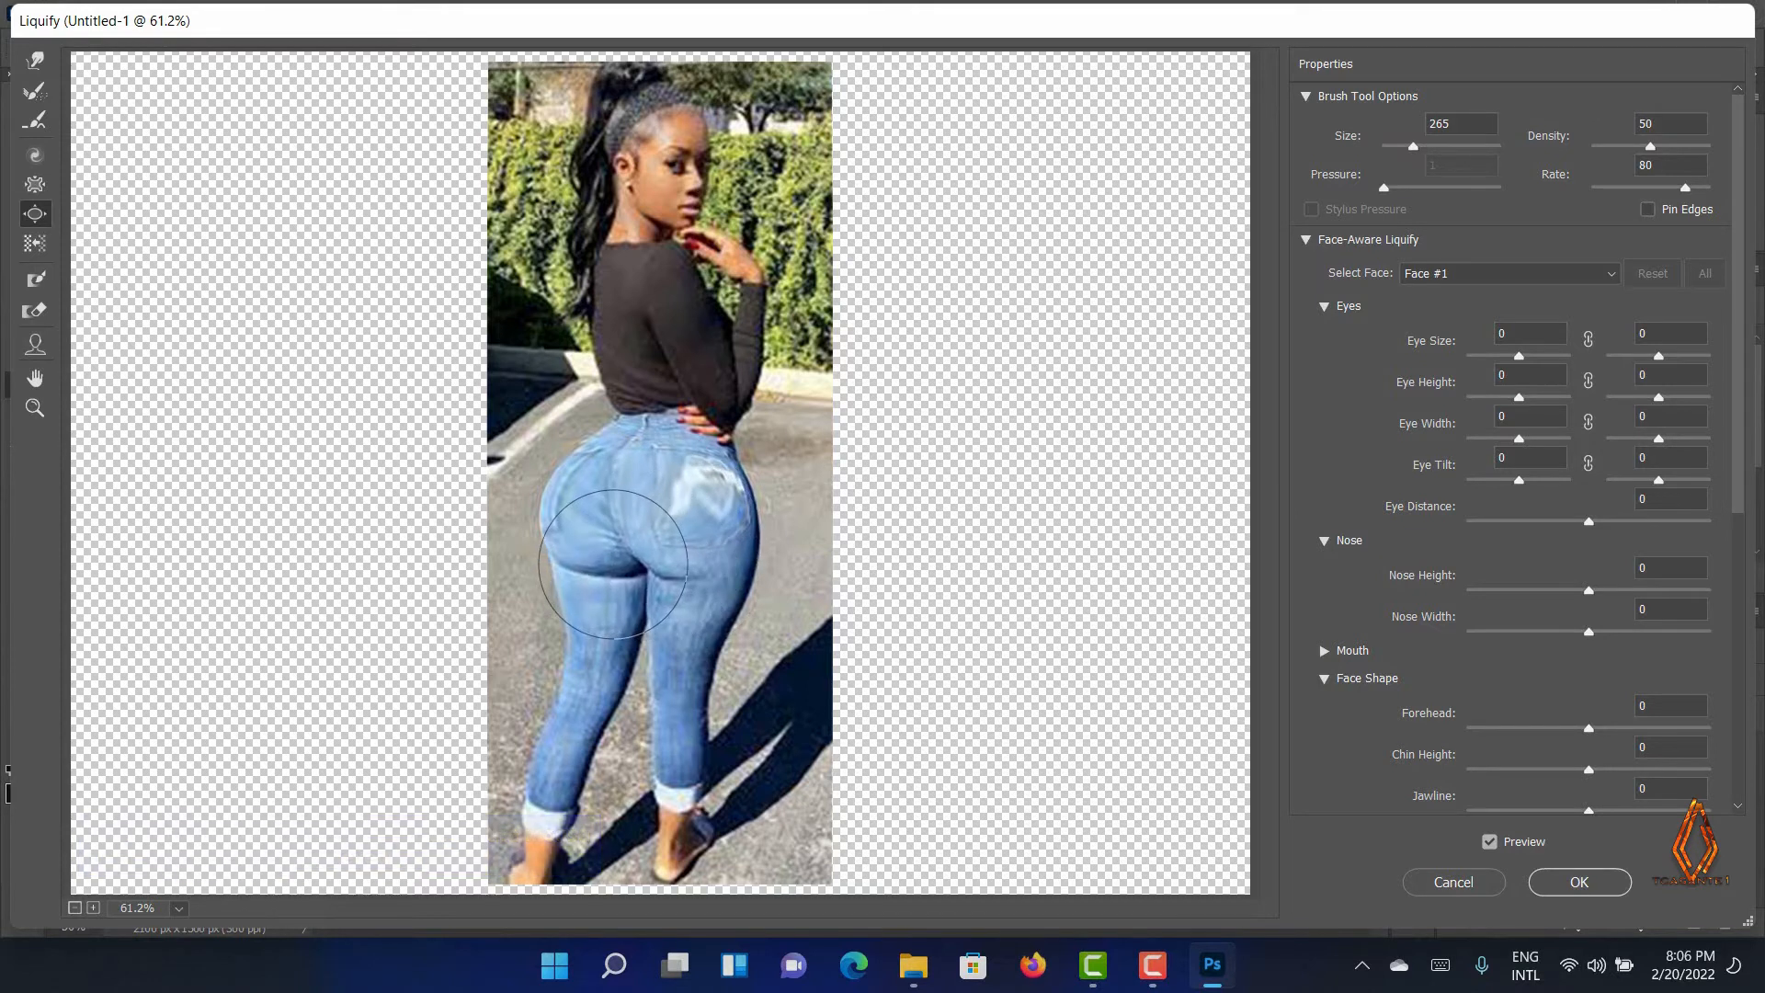
click(619, 567)
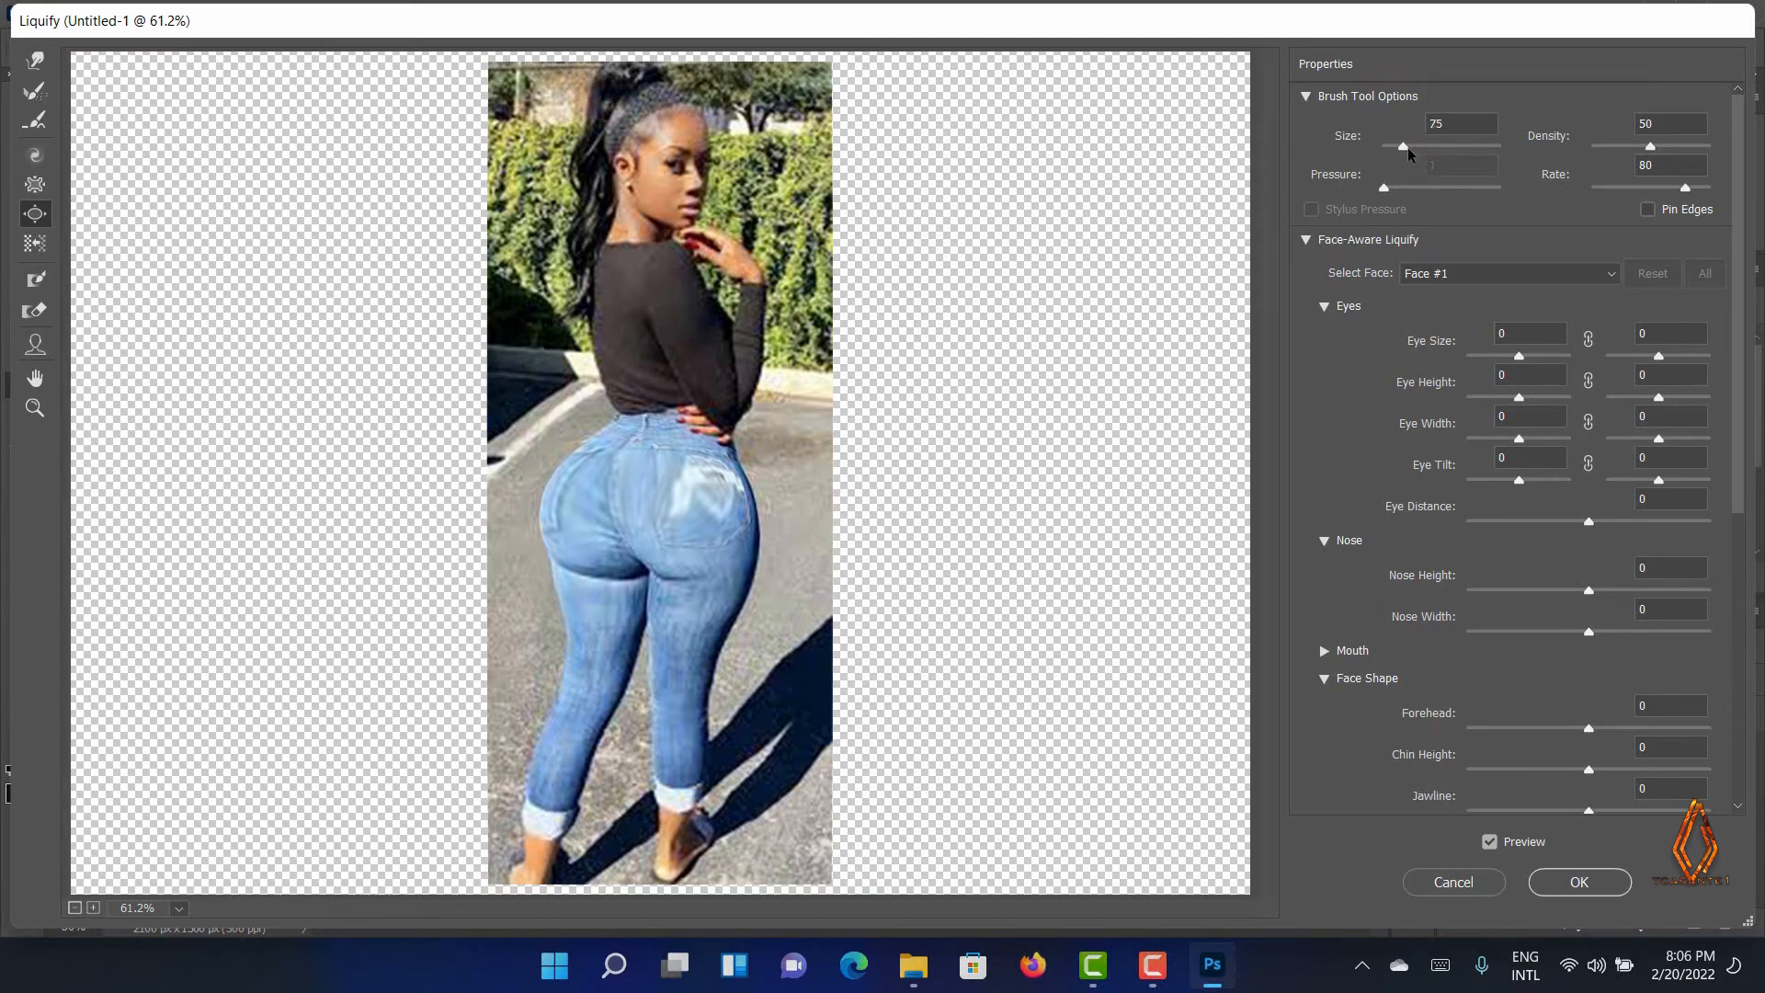
Set the Bloat brush size to 150 and bloat the upper parts of both buttocks
click(1471, 140)
text(150)
click(661, 487)
mouse_move(590, 466)
mouse_down()
mouse_move(569, 532)
mouse_move(584, 473)
mouse_up()
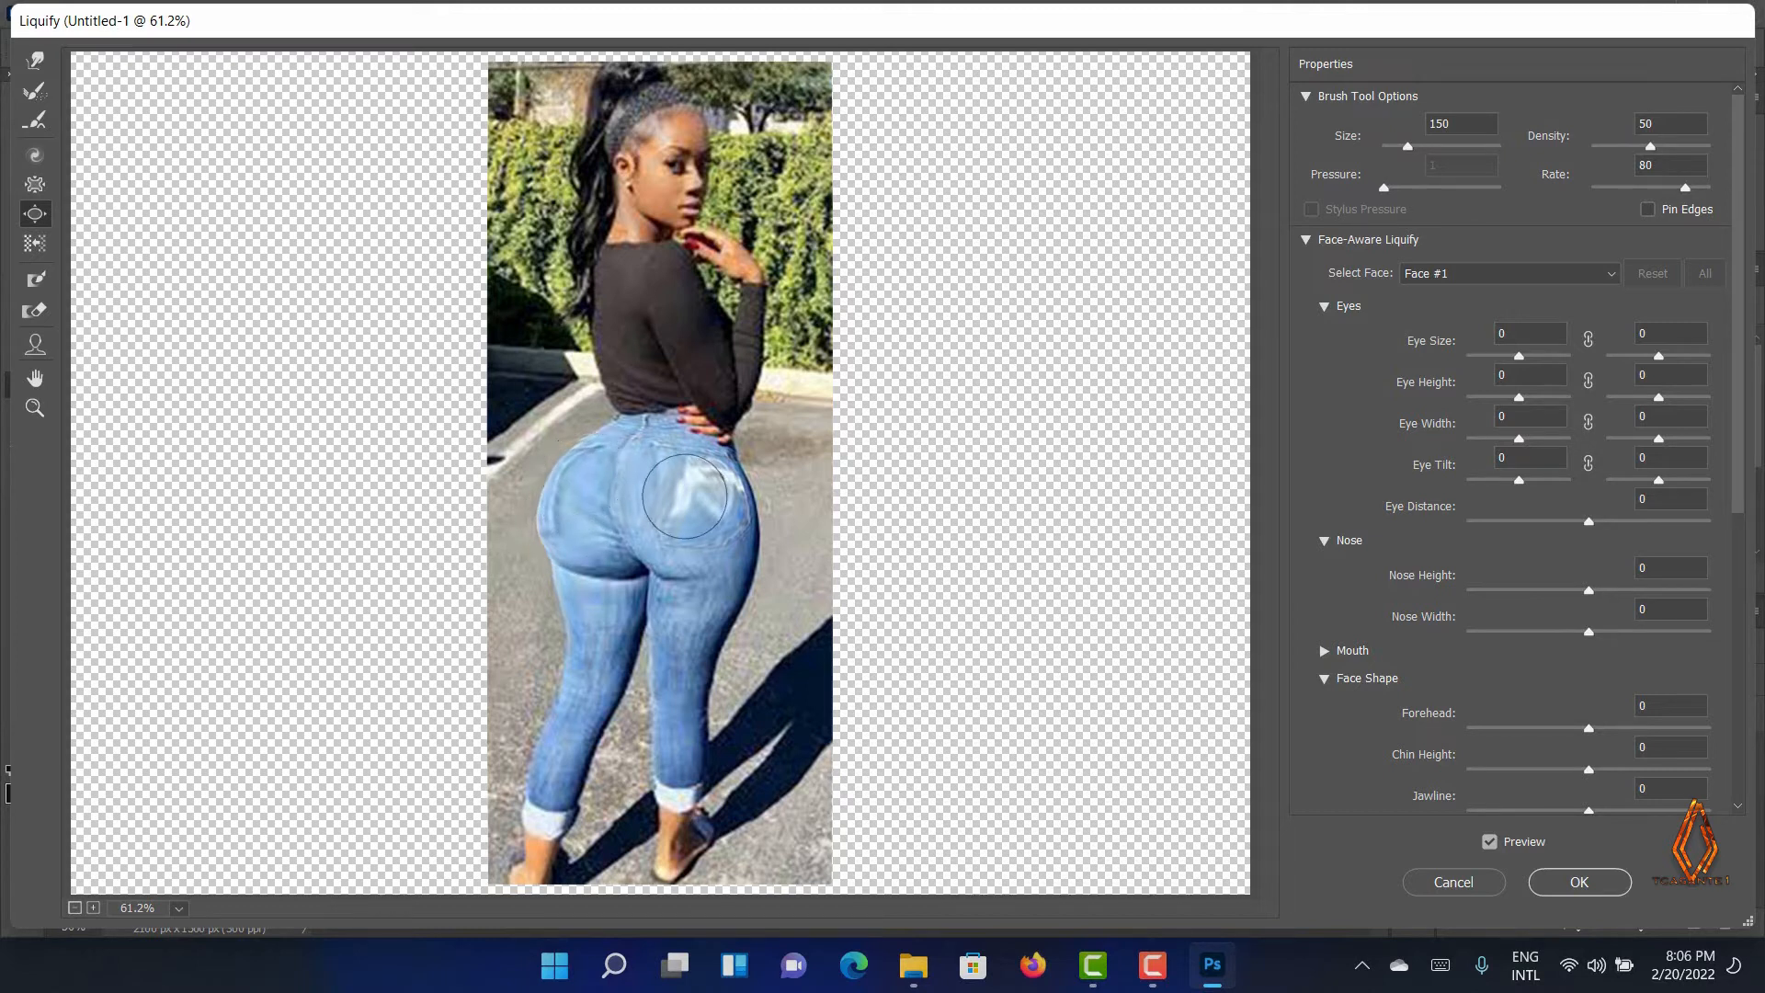
mouse_move(685, 496)
mouse_down()
mouse_move(715, 534)
mouse_move(735, 536)
mouse_move(711, 551)
mouse_move(638, 553)
mouse_move(615, 573)
mouse_move(570, 535)
mouse_up()
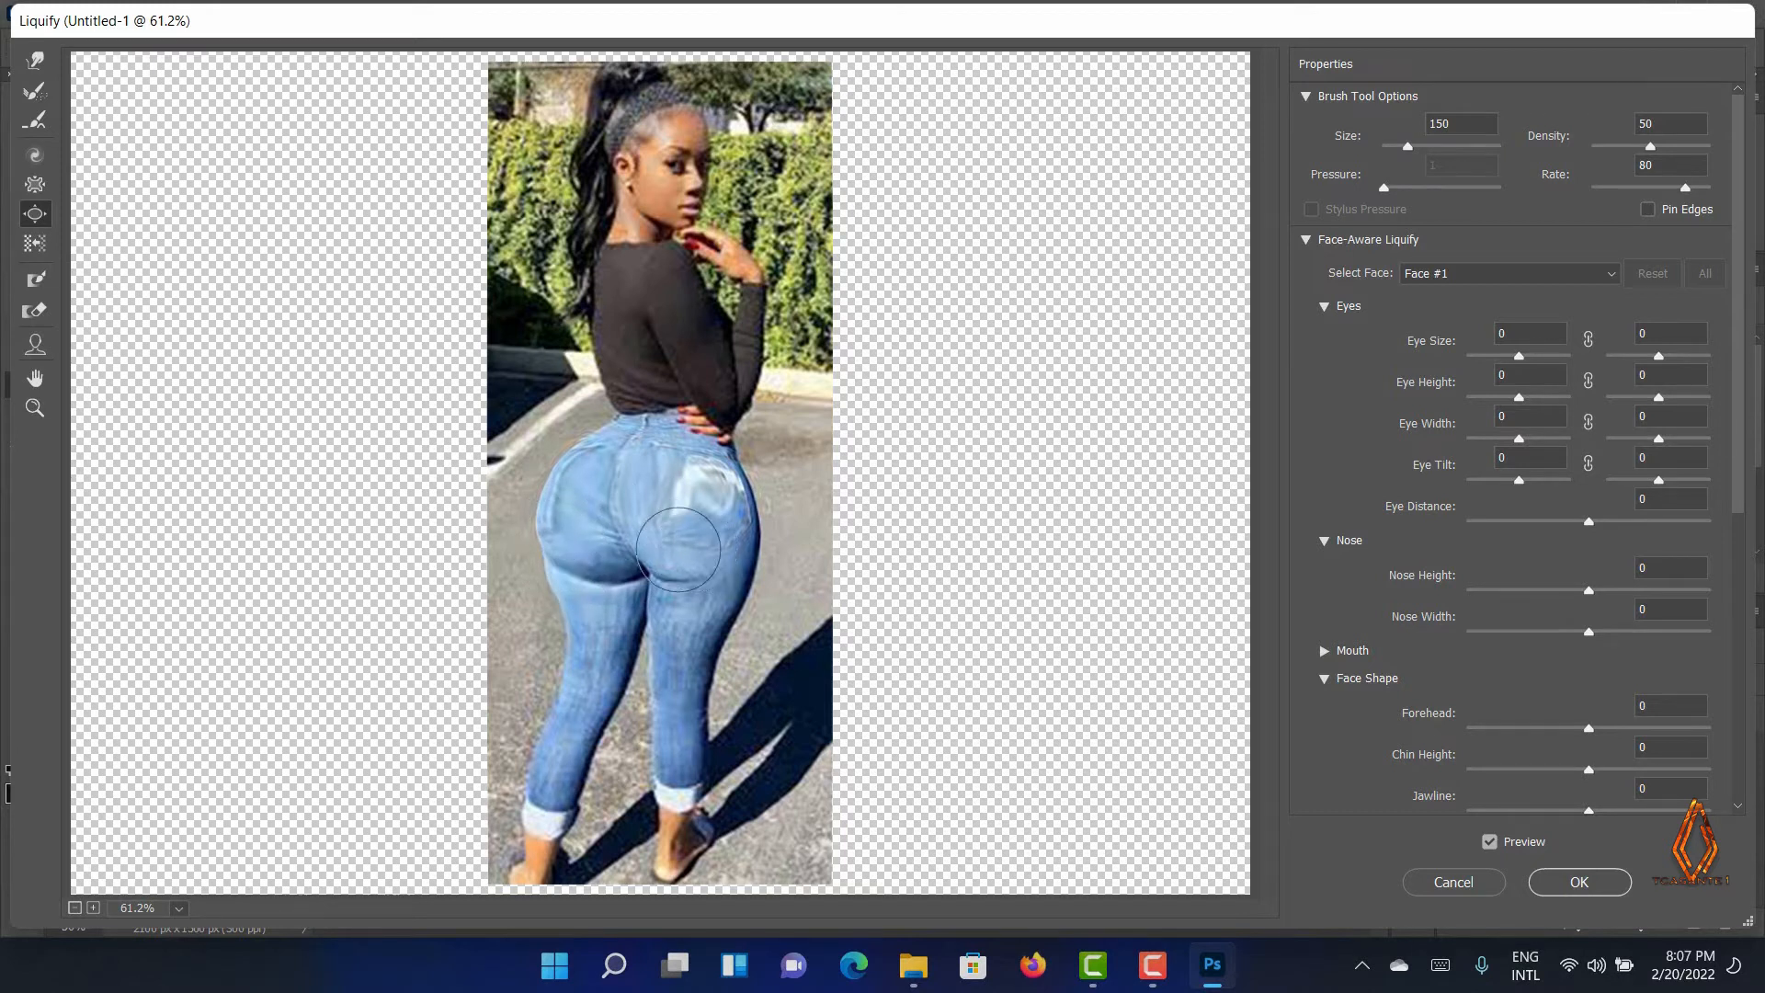
mouse_move(678, 549)
mouse_down()
mouse_move(720, 567)
mouse_move(735, 528)
mouse_move(649, 480)
mouse_move(636, 448)
mouse_move(600, 450)
mouse_move(573, 528)
mouse_move(706, 521)
mouse_up()
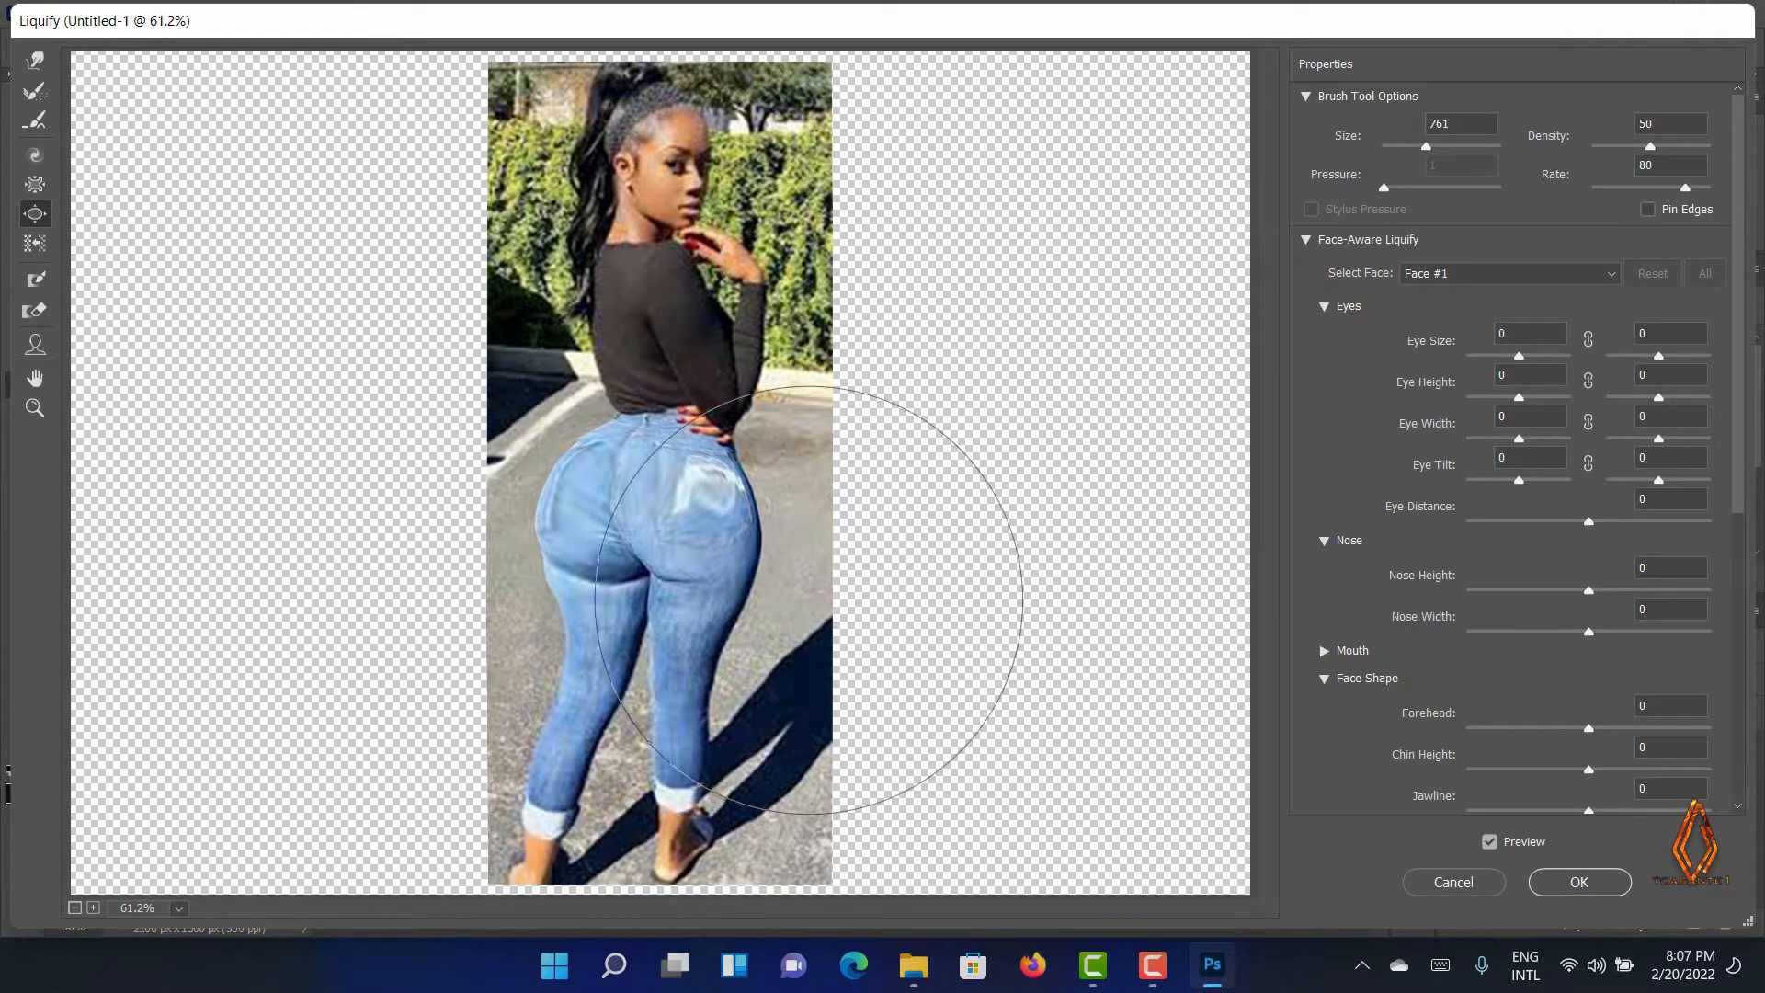
Set the Bloat brush size to 235 and bloat the lower curves and tops of both buttocks
click(1412, 146)
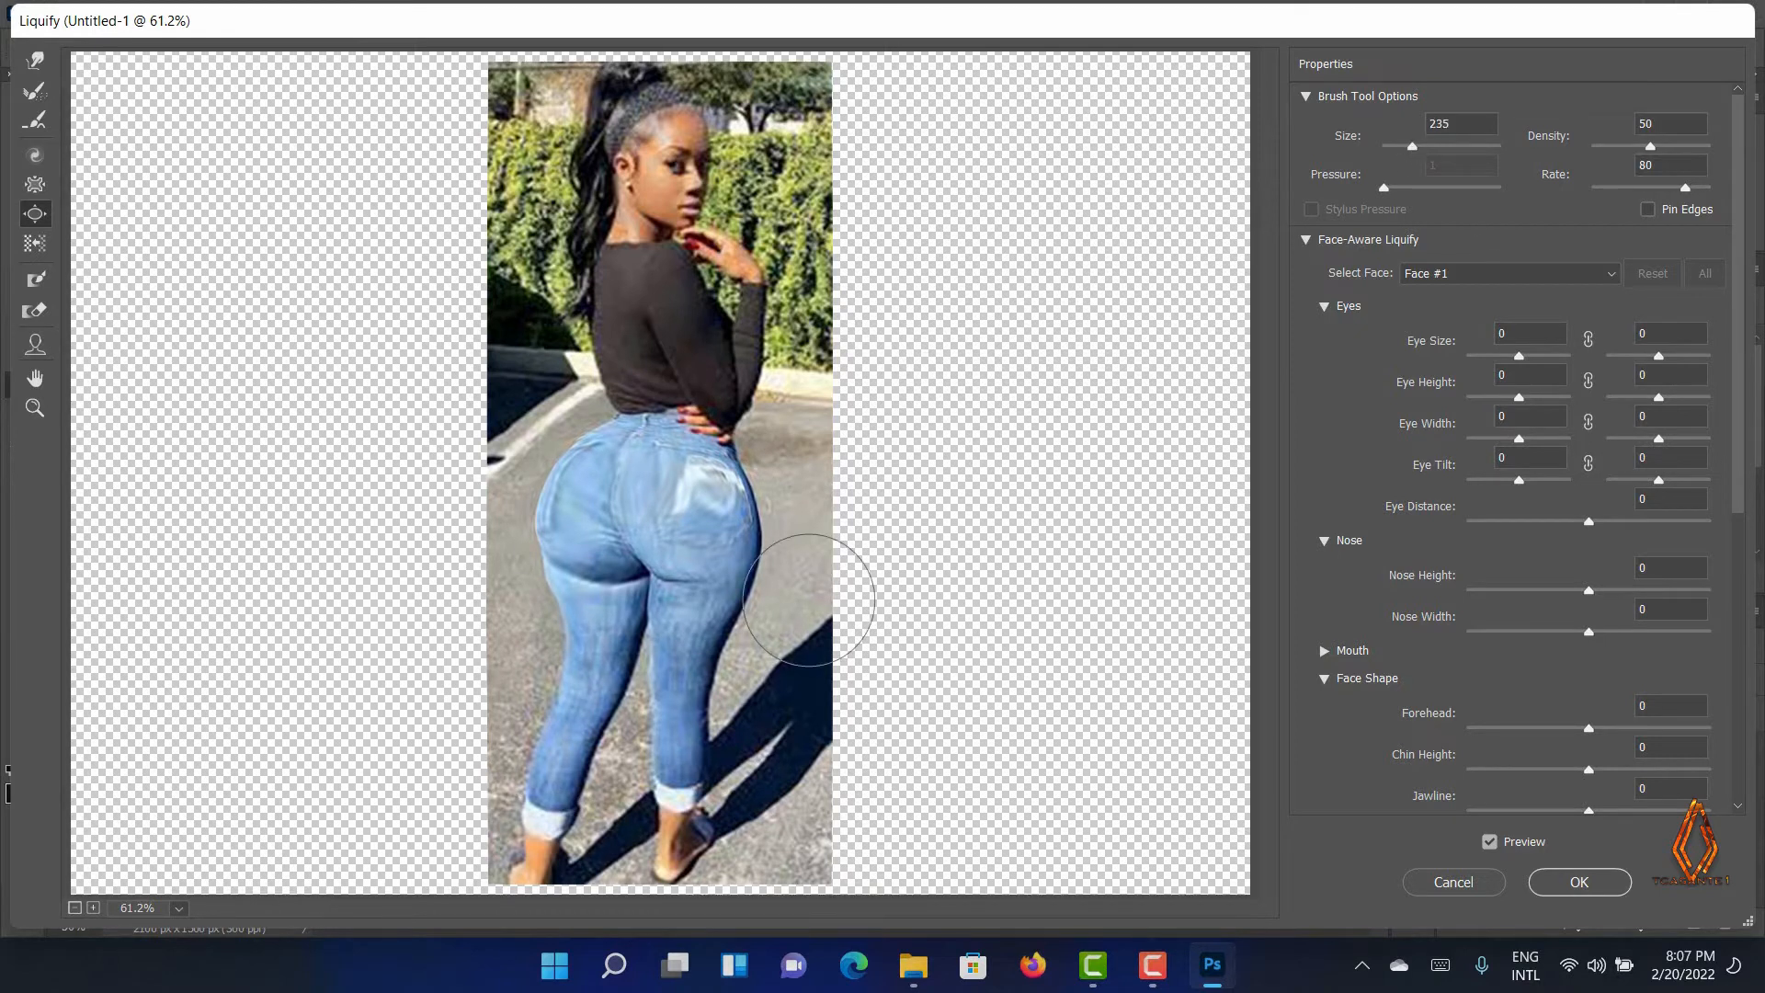
mouse_move(674, 506)
mouse_down()
mouse_move(712, 562)
mouse_move(593, 526)
mouse_move(594, 496)
mouse_move(628, 493)
mouse_move(629, 455)
mouse_move(729, 507)
mouse_move(718, 547)
mouse_move(736, 543)
mouse_move(732, 511)
mouse_move(691, 494)
mouse_move(742, 509)
mouse_move(750, 539)
mouse_move(681, 564)
mouse_move(719, 524)
mouse_move(612, 490)
mouse_move(703, 504)
mouse_up()
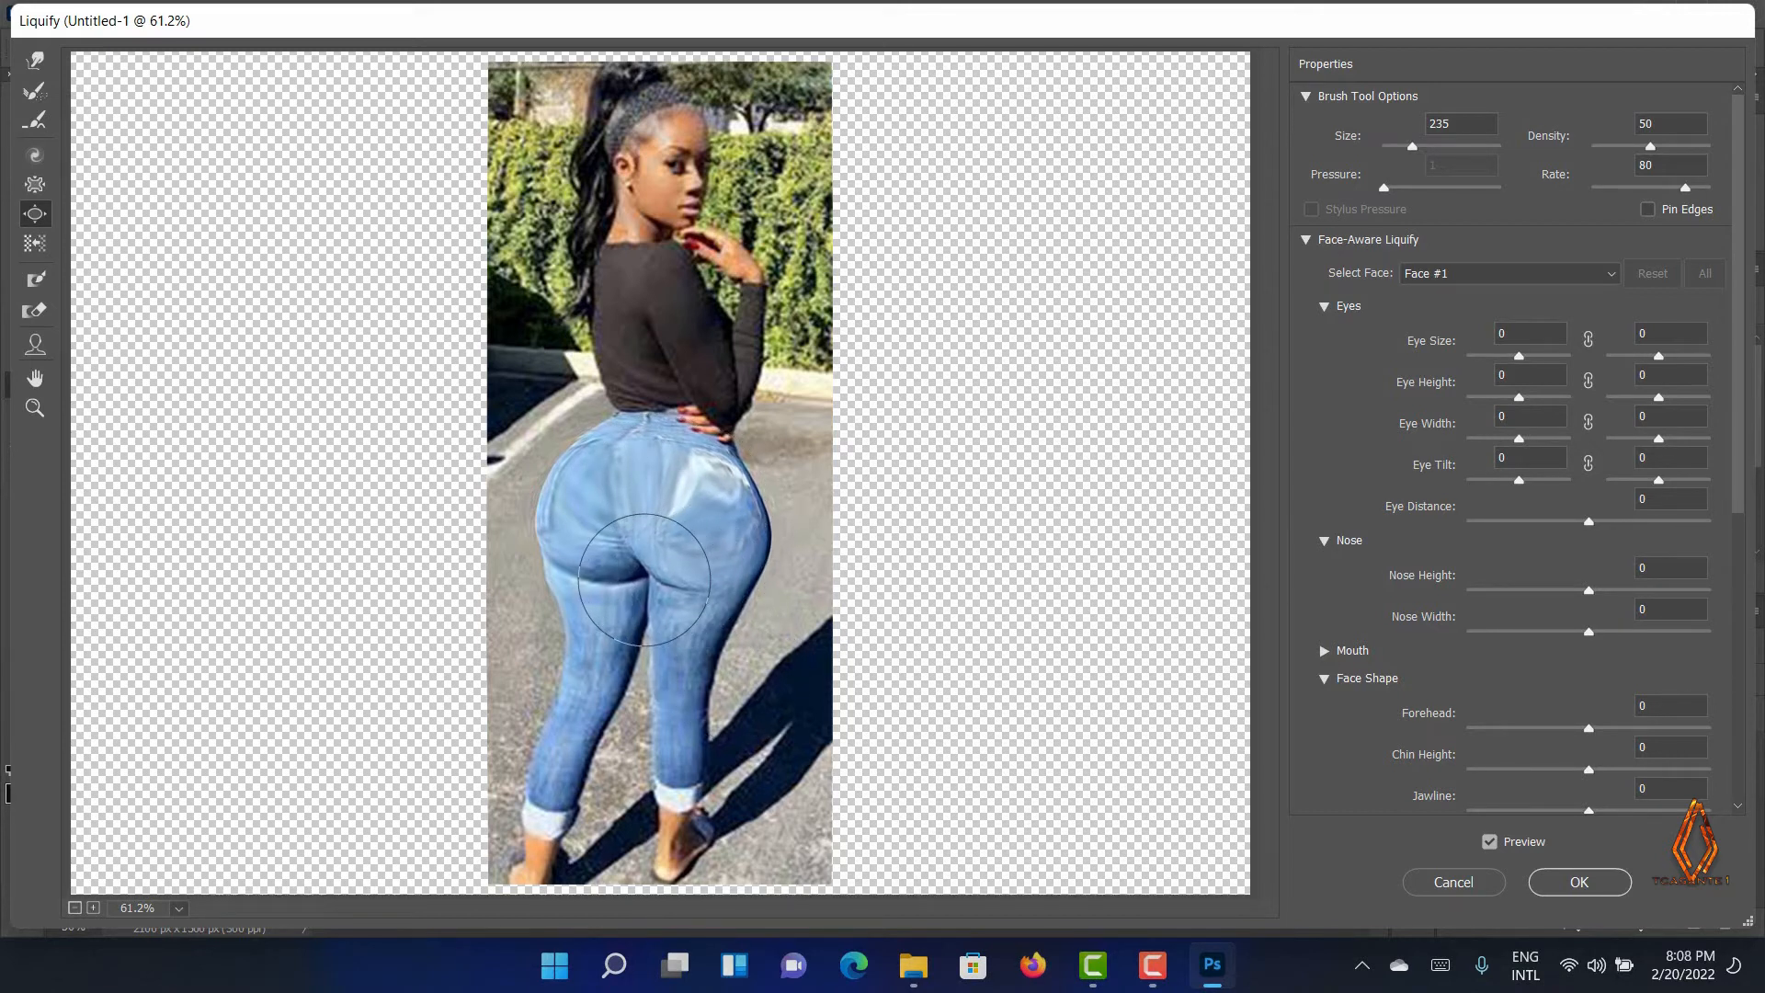
click(615, 585)
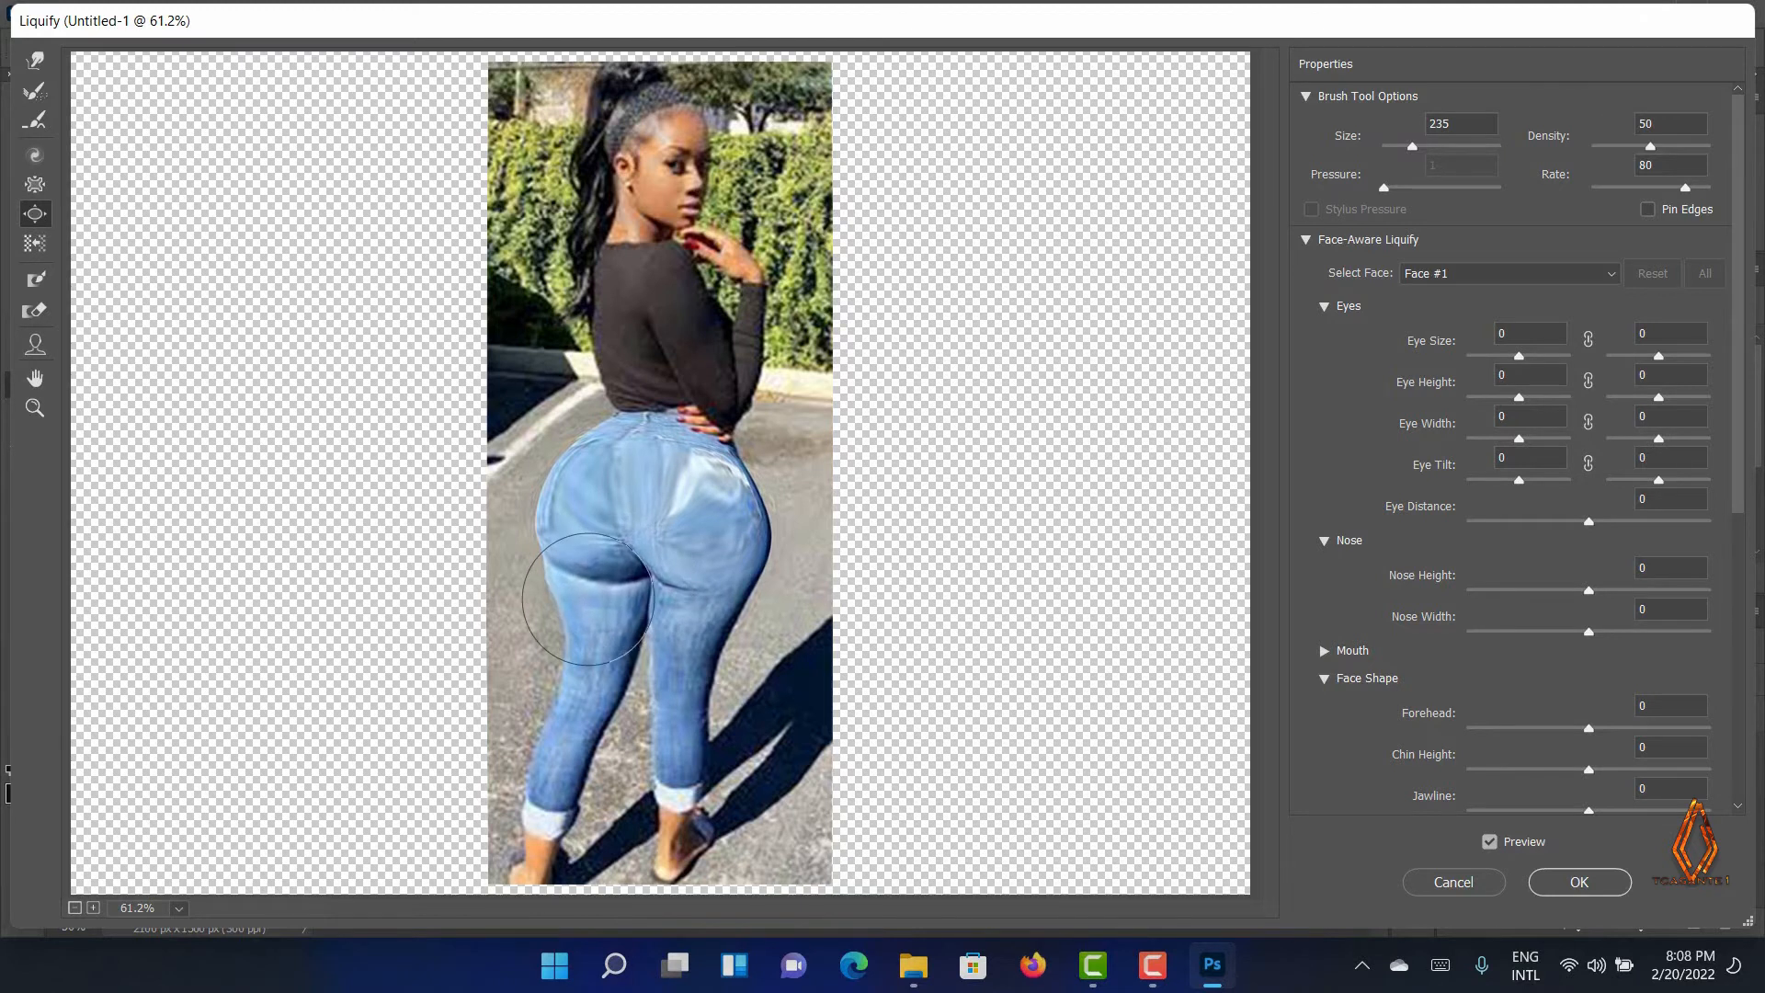
click(588, 602)
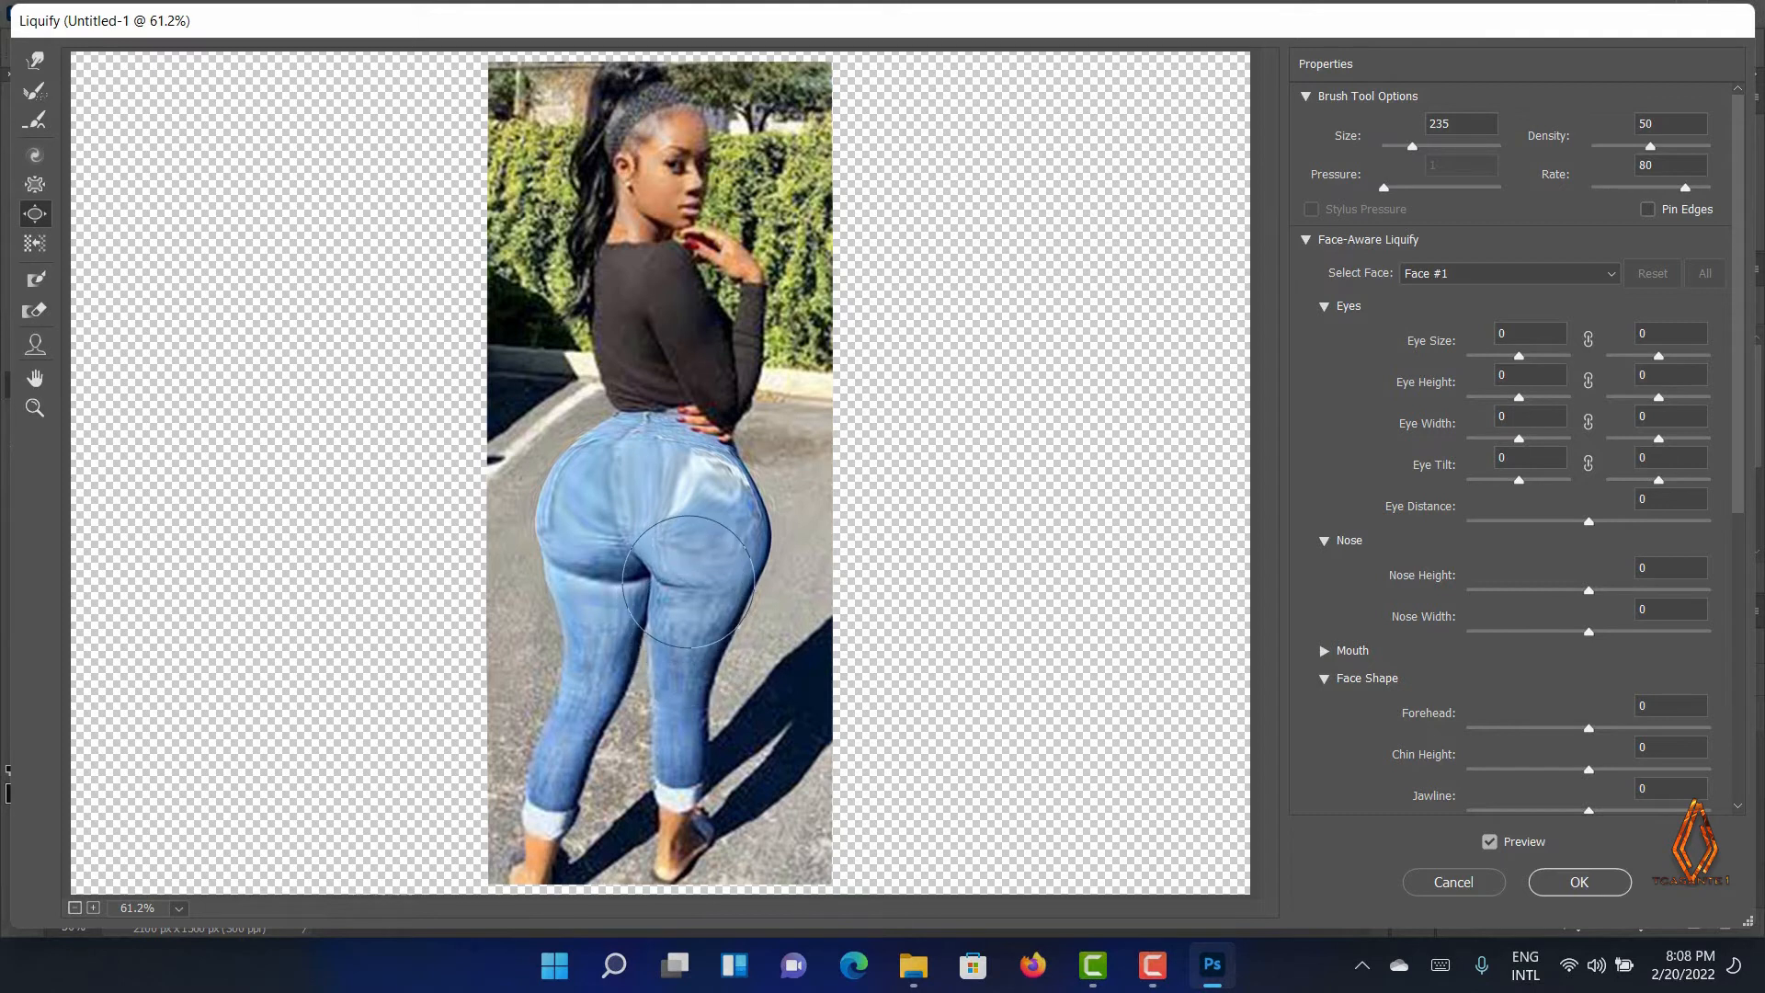
click(635, 568)
click(626, 565)
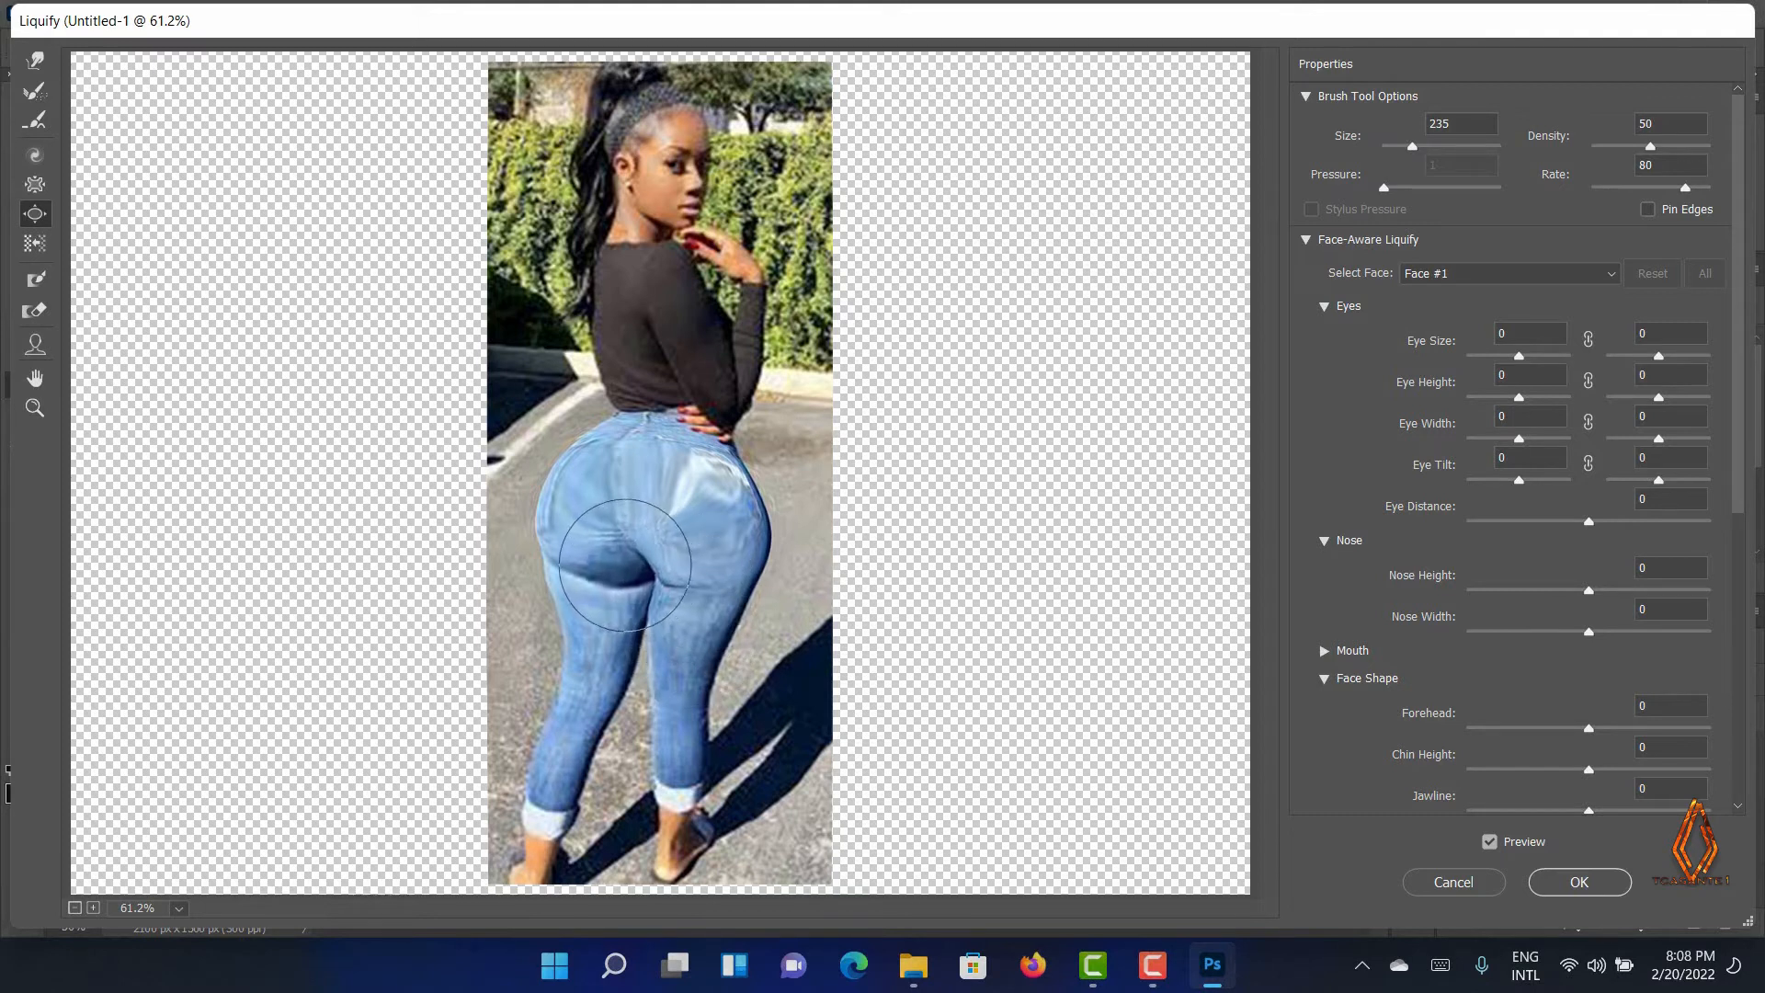
click(625, 568)
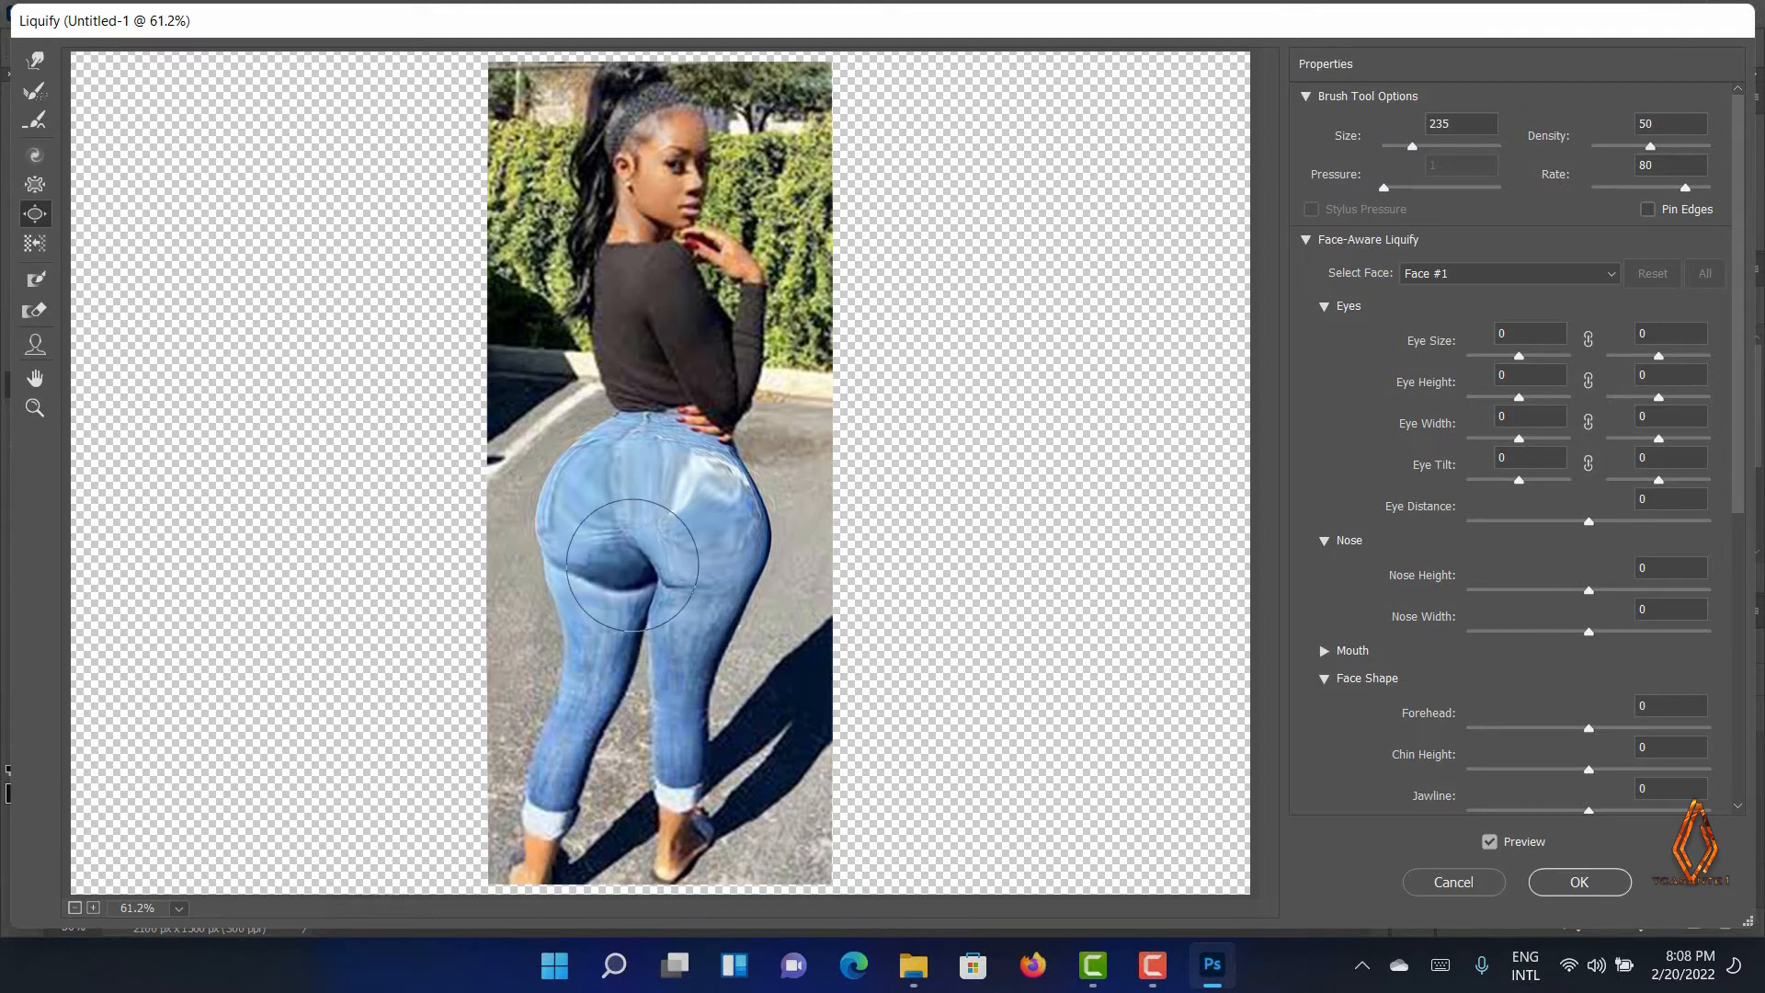
click(680, 564)
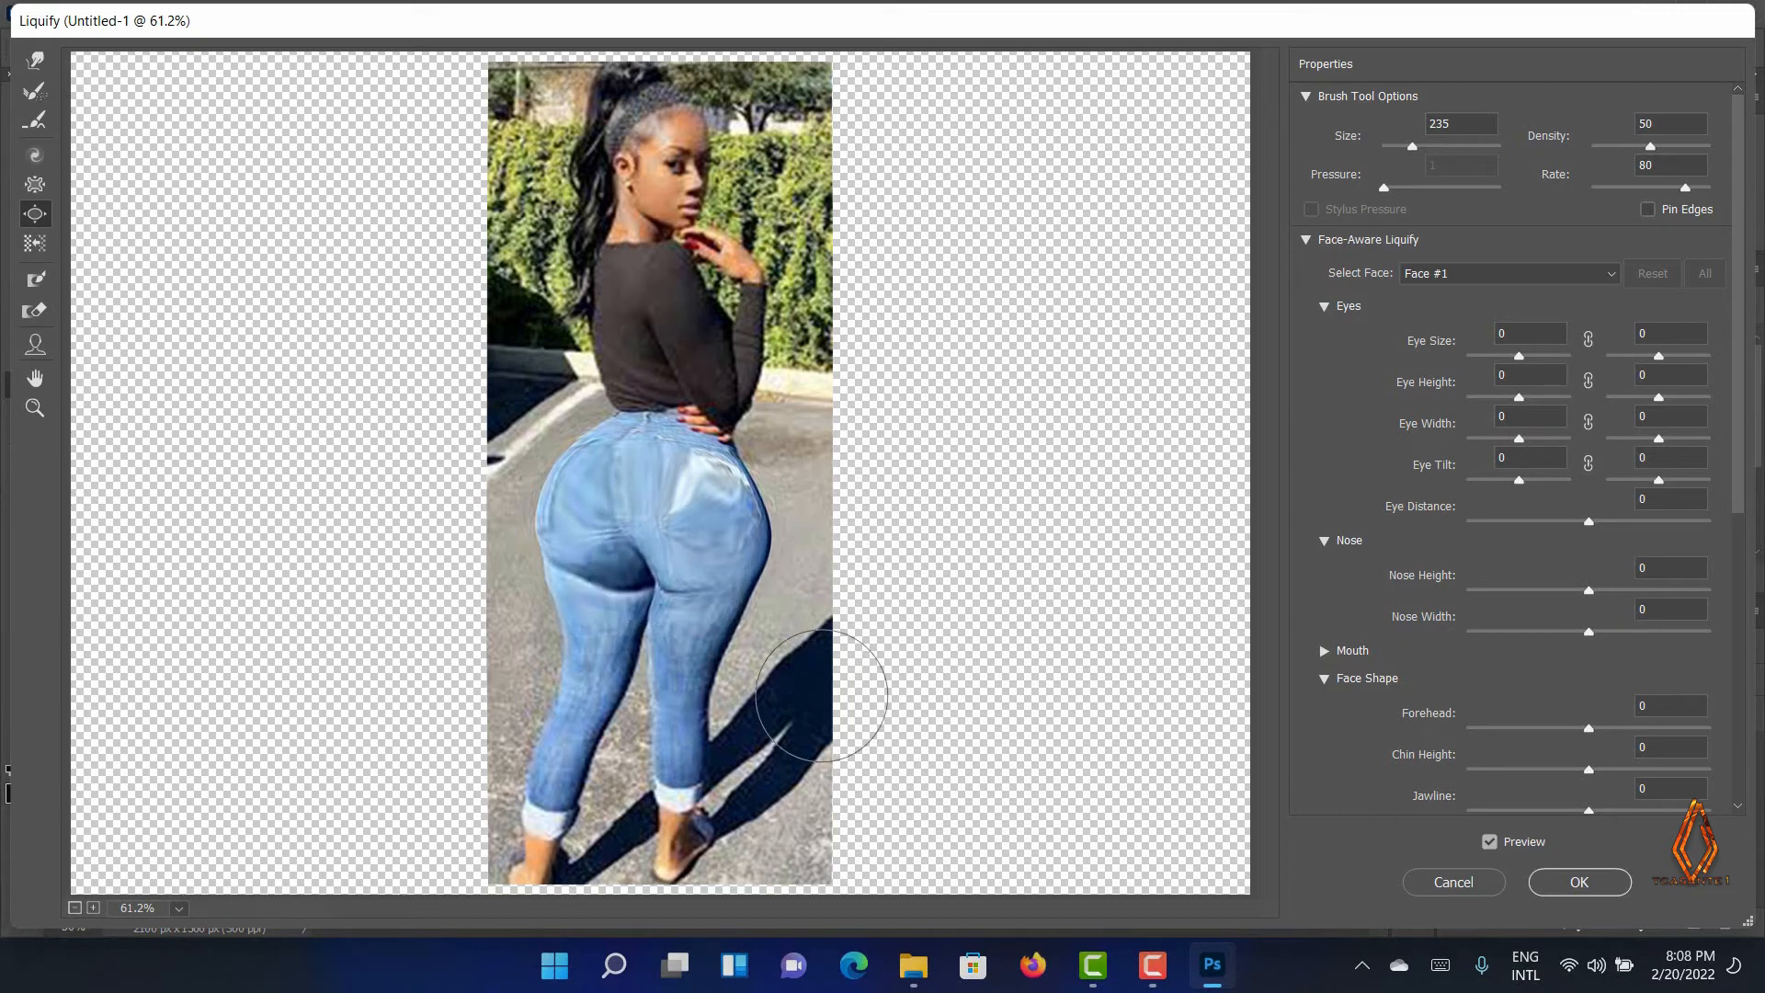
key(alt)
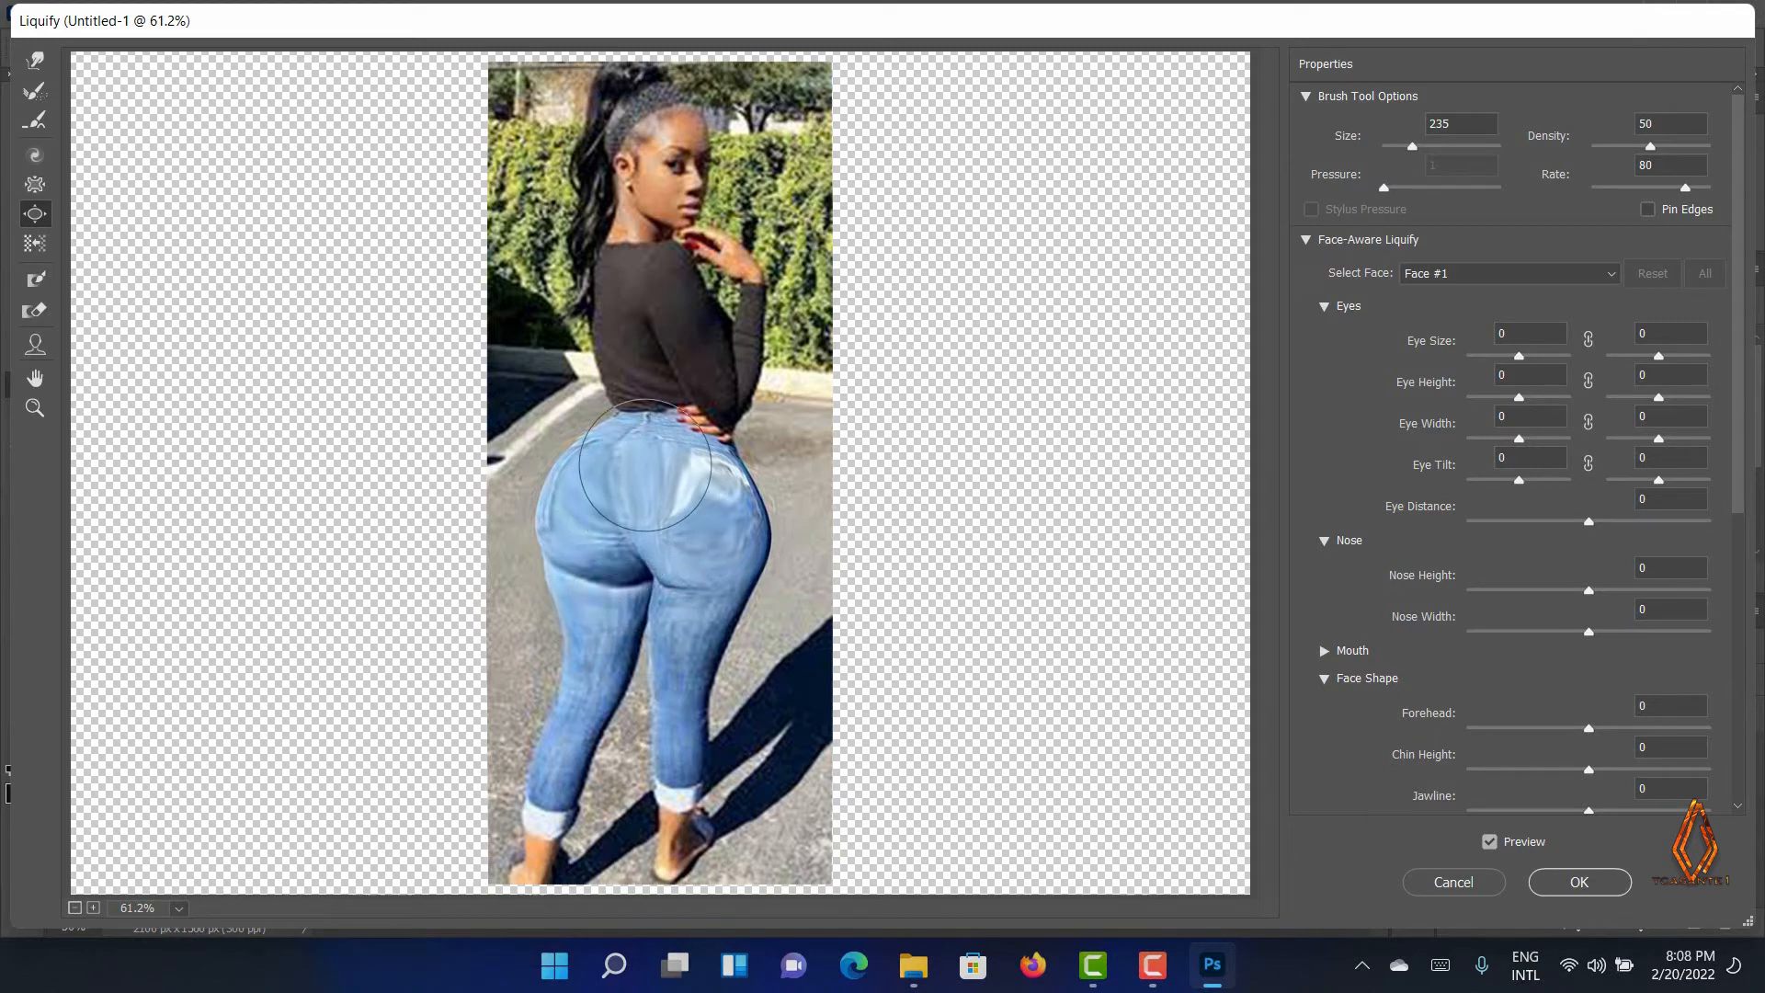
mouse_move(645, 464)
mouse_down()
mouse_move(565, 481)
mouse_move(560, 523)
mouse_up()
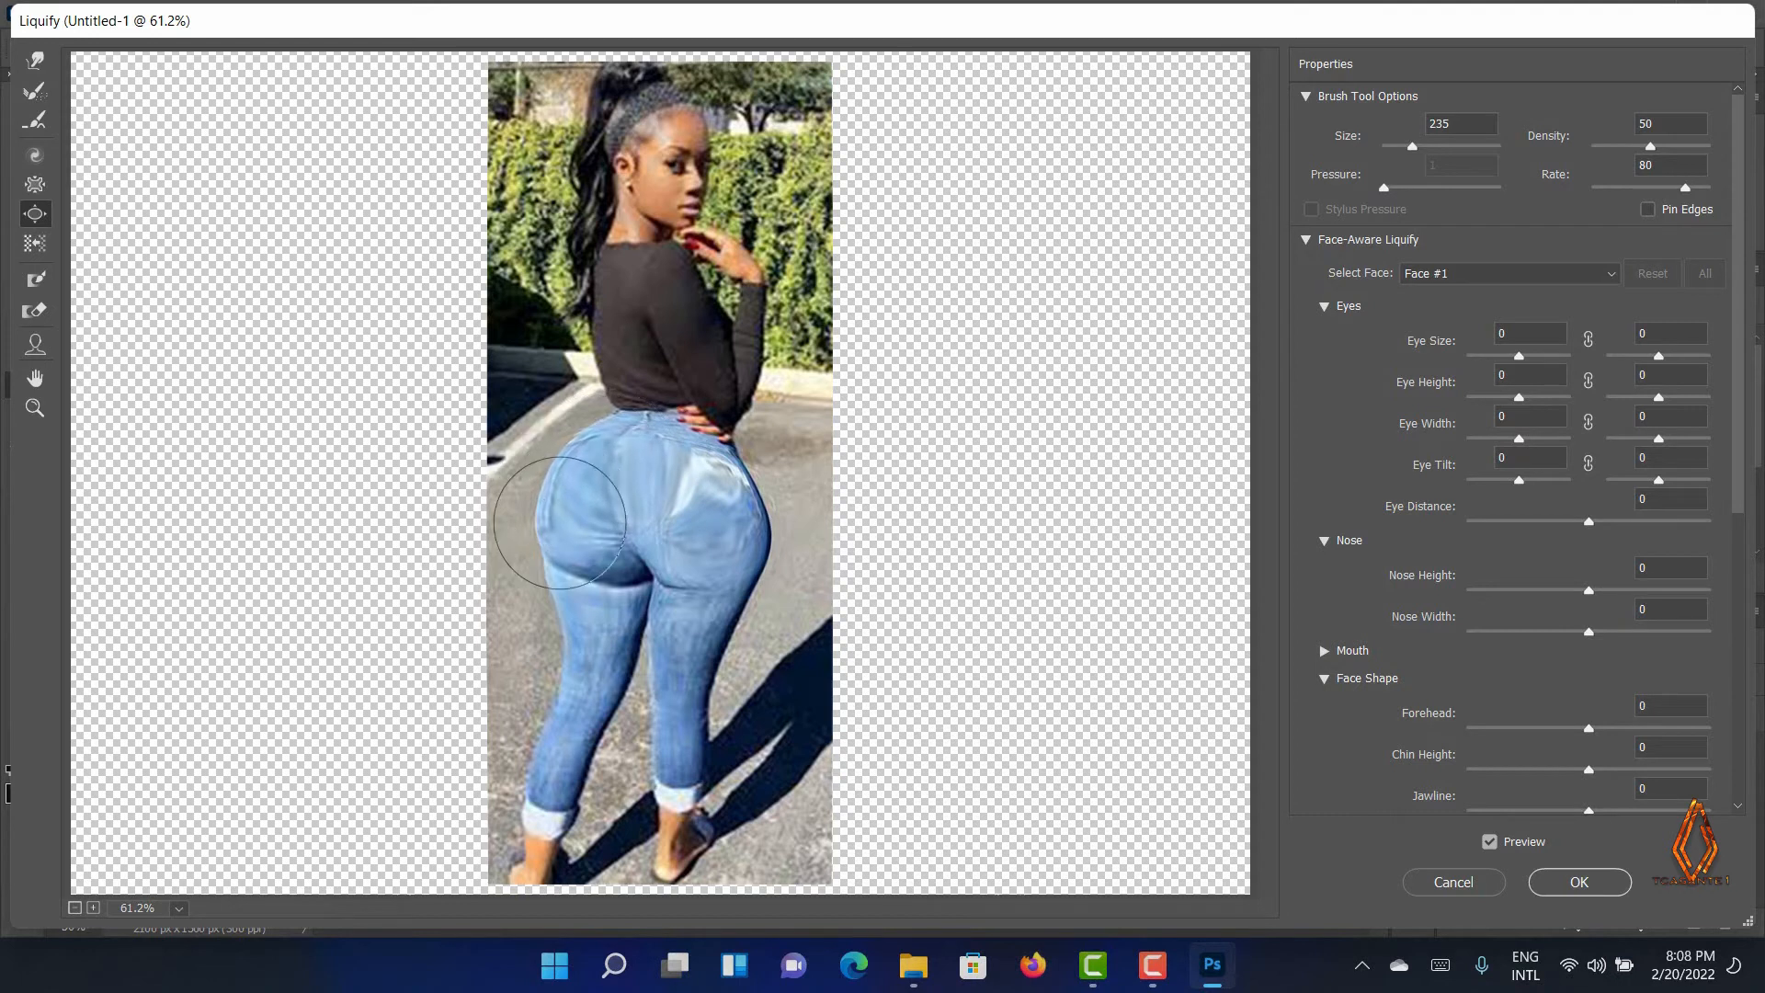
click(725, 518)
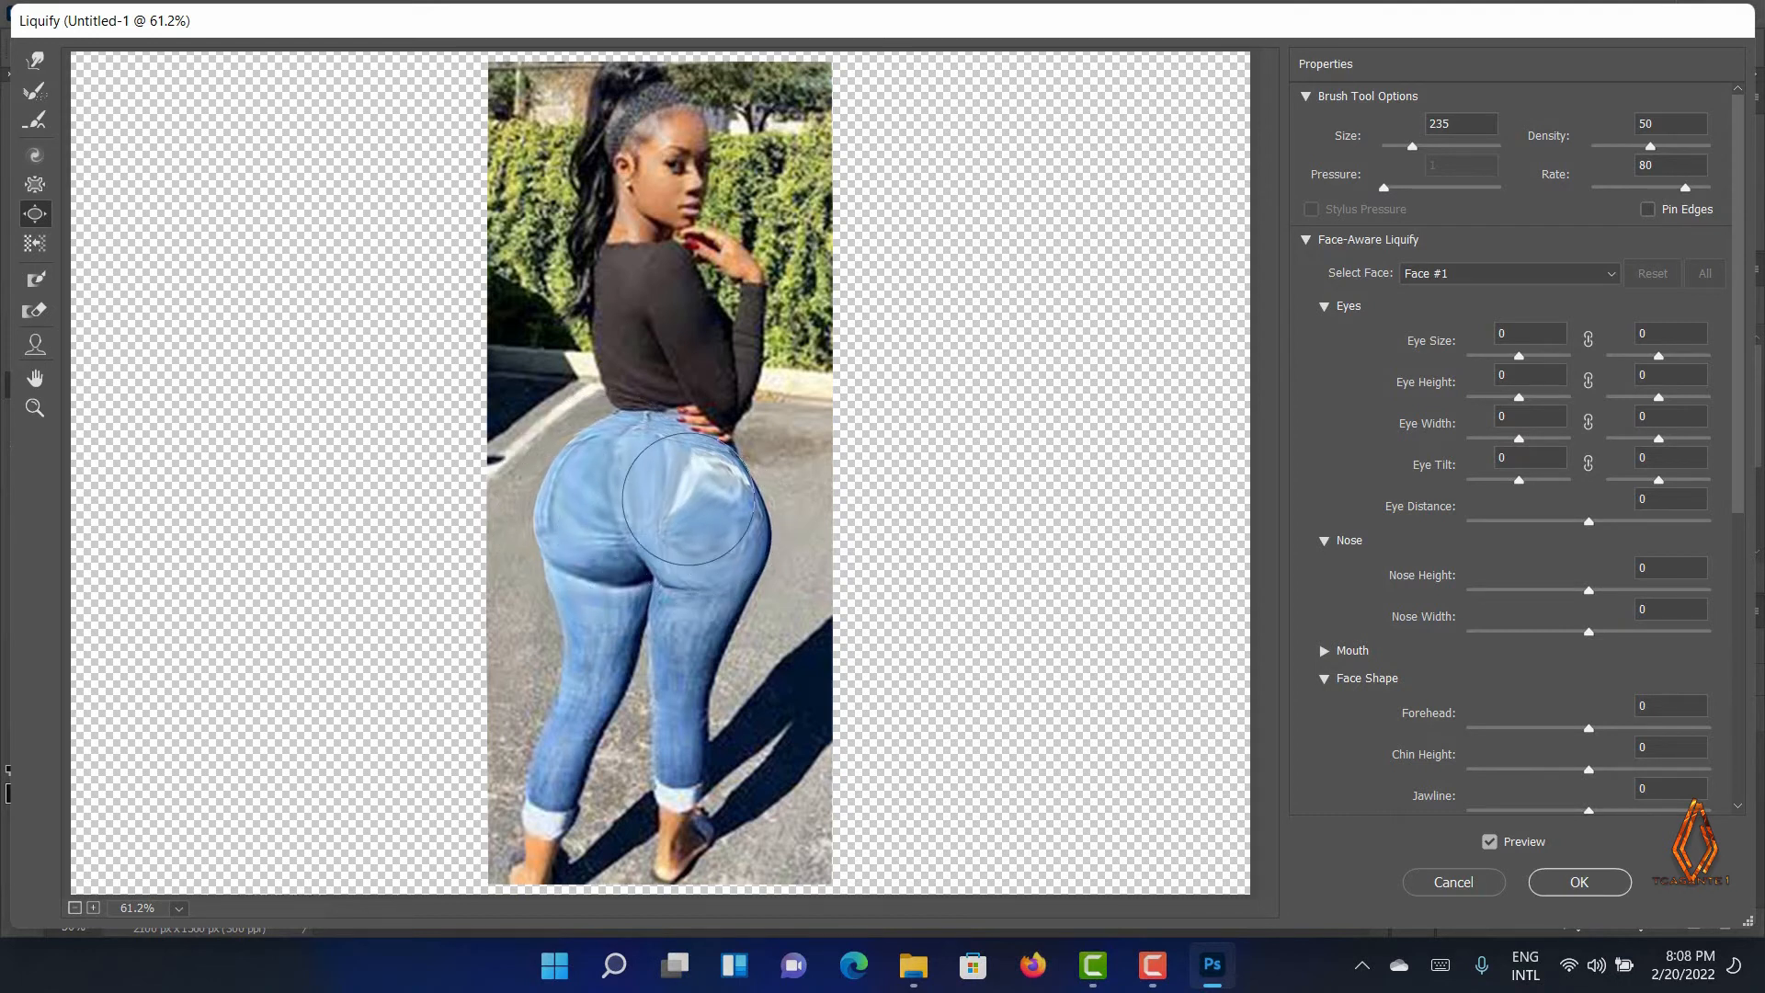
Bloat the top of the right buttock again, then with a 121 brush bloat the lower curve beneath it
click(697, 481)
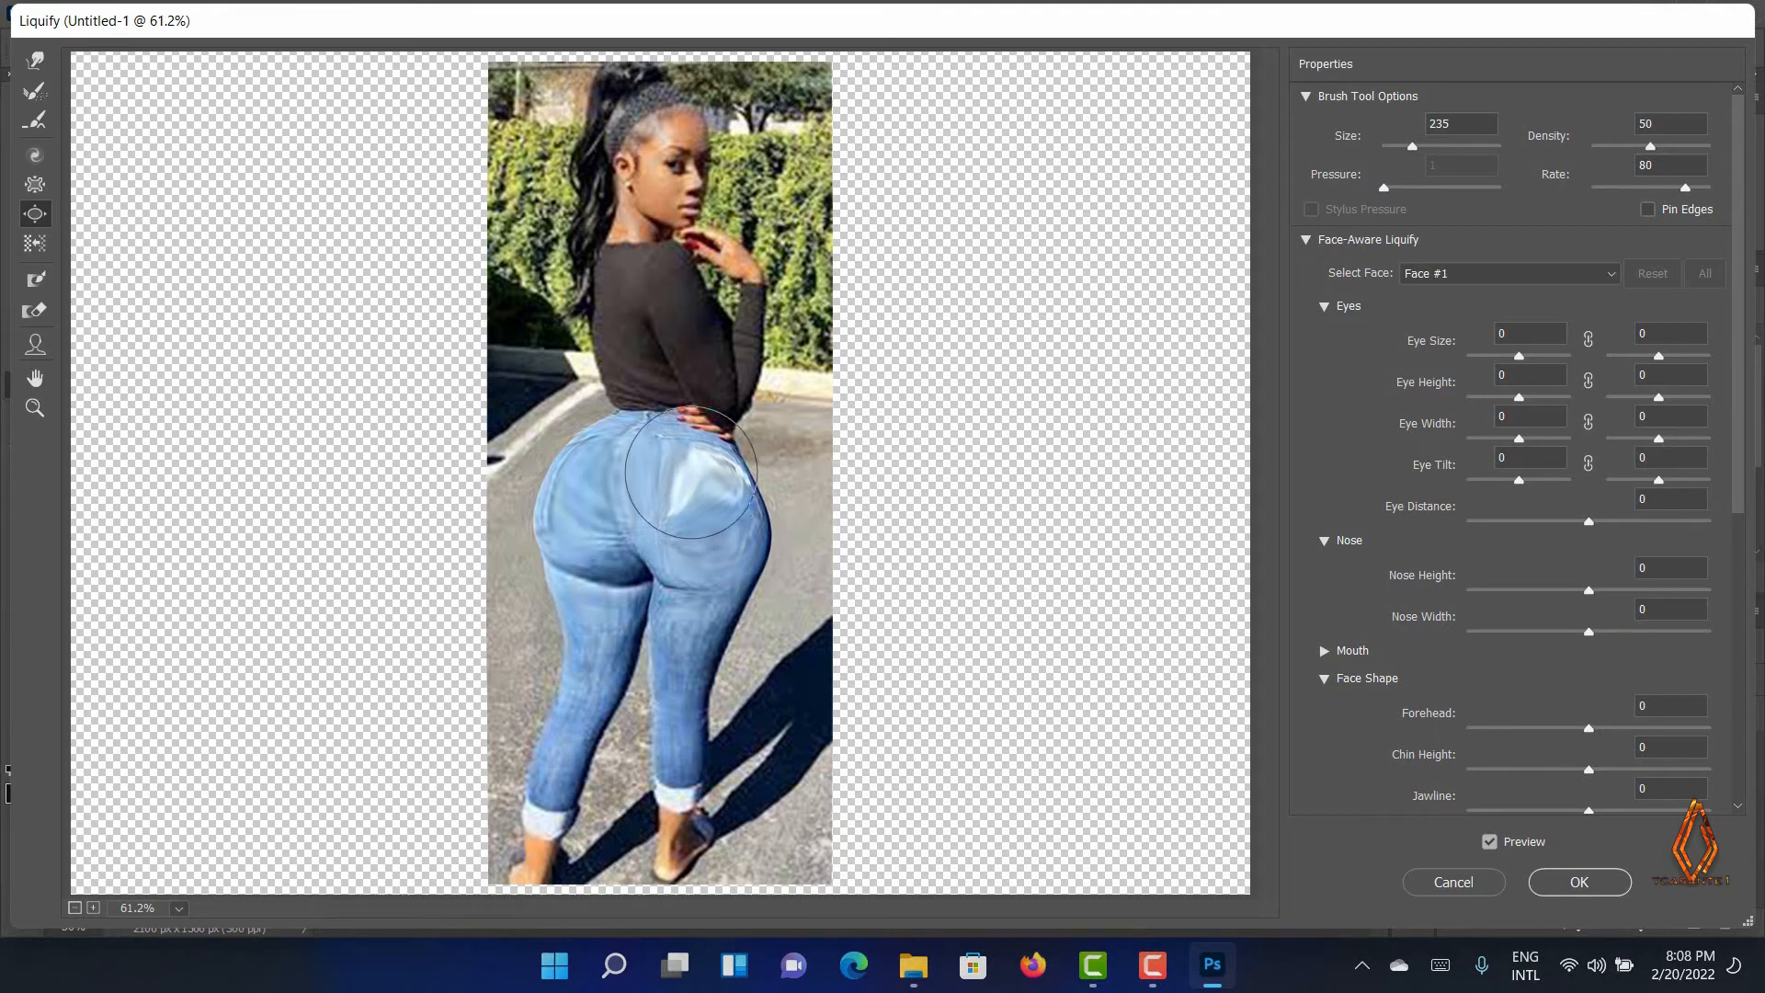
click(651, 467)
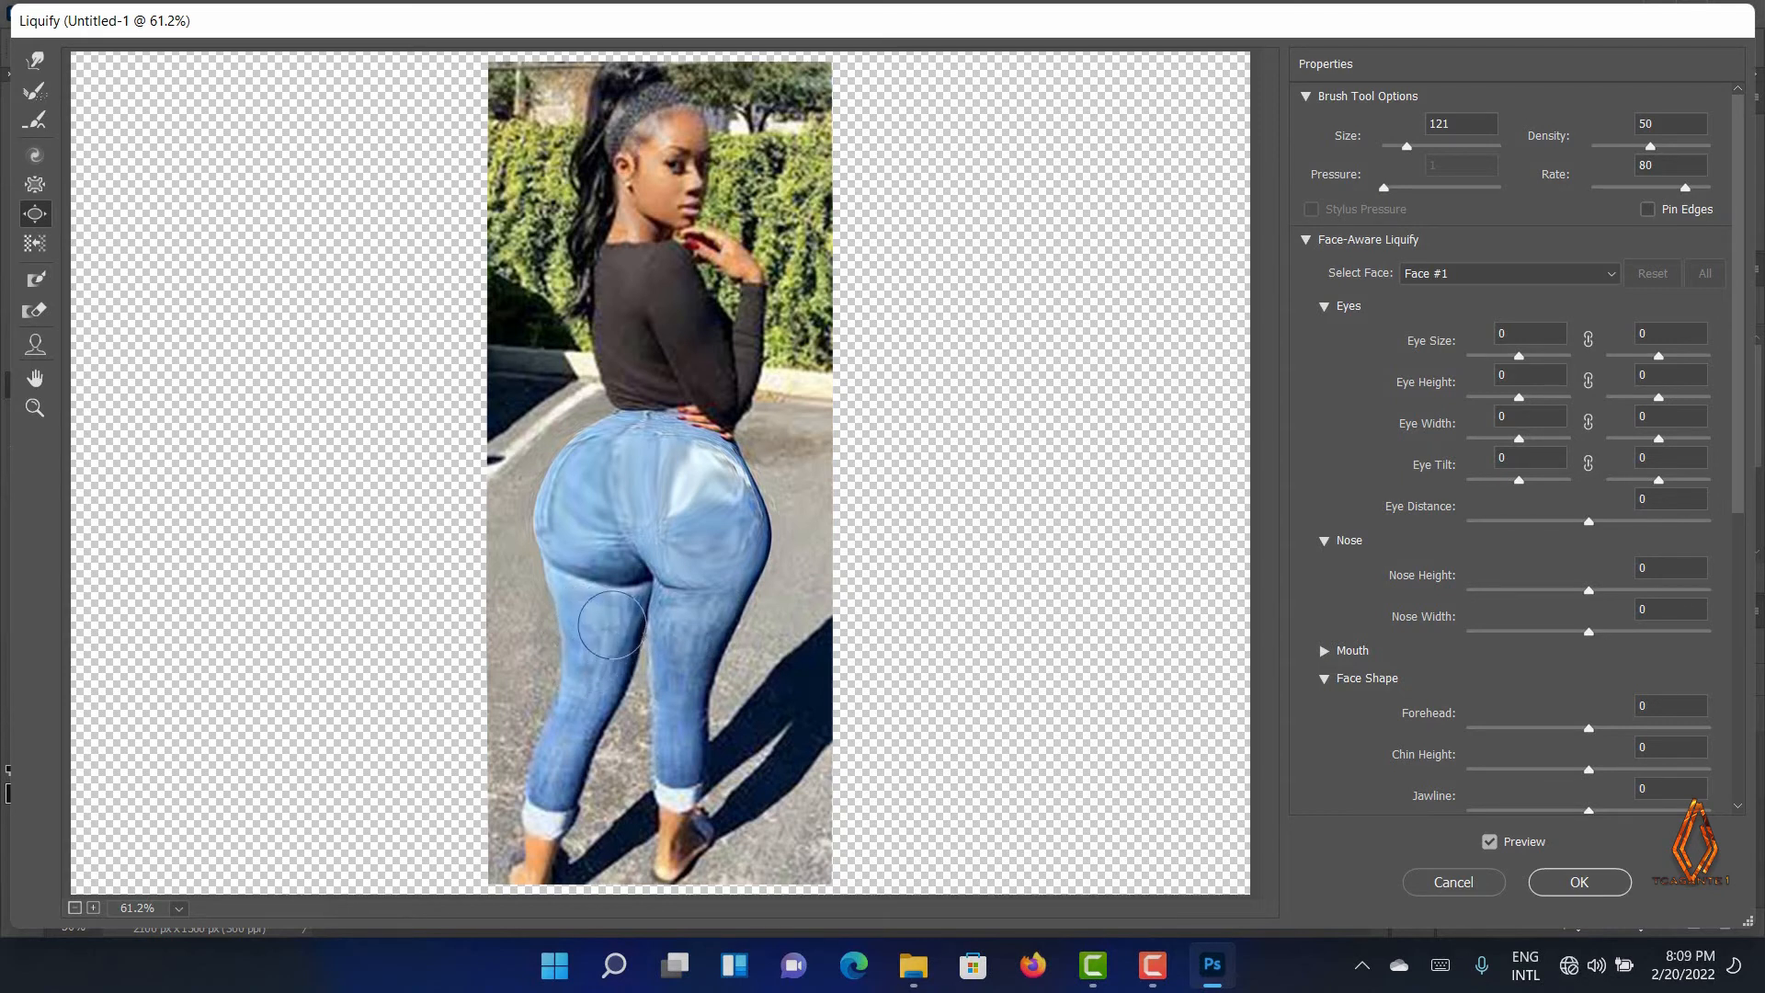
click(668, 617)
click(669, 605)
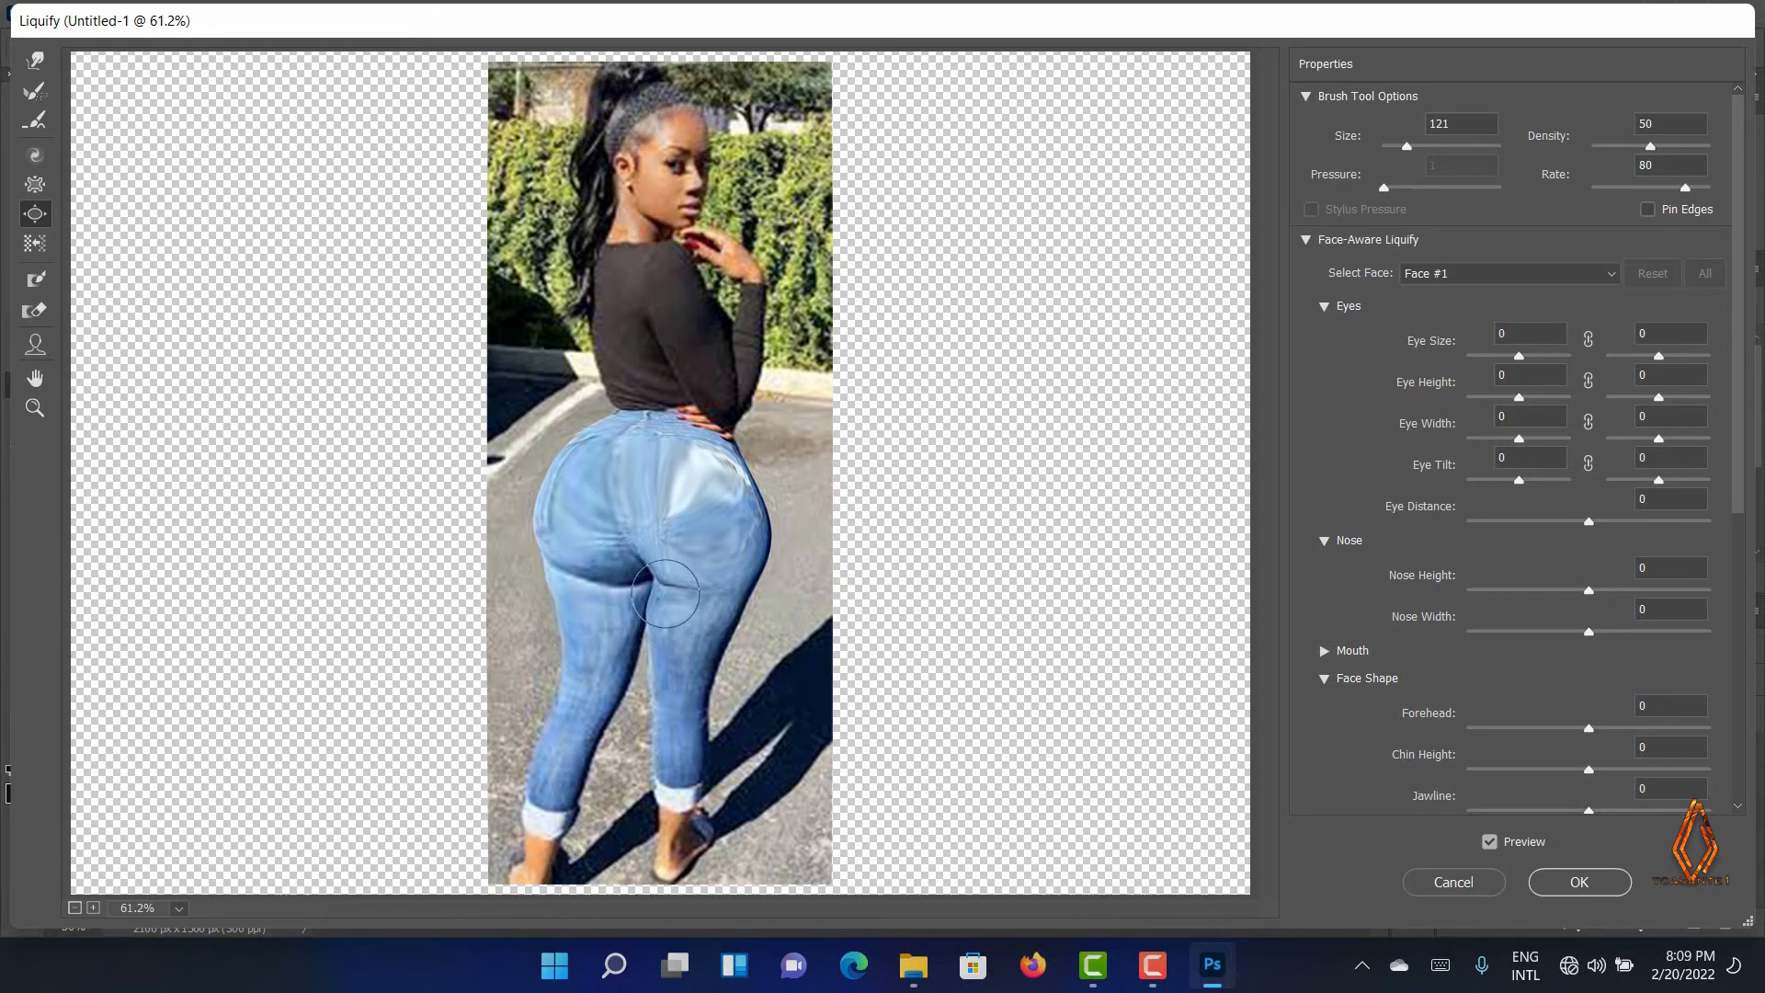
click(667, 592)
mouse_move(681, 652)
mouse_down()
mouse_move(671, 563)
mouse_move(633, 567)
mouse_up()
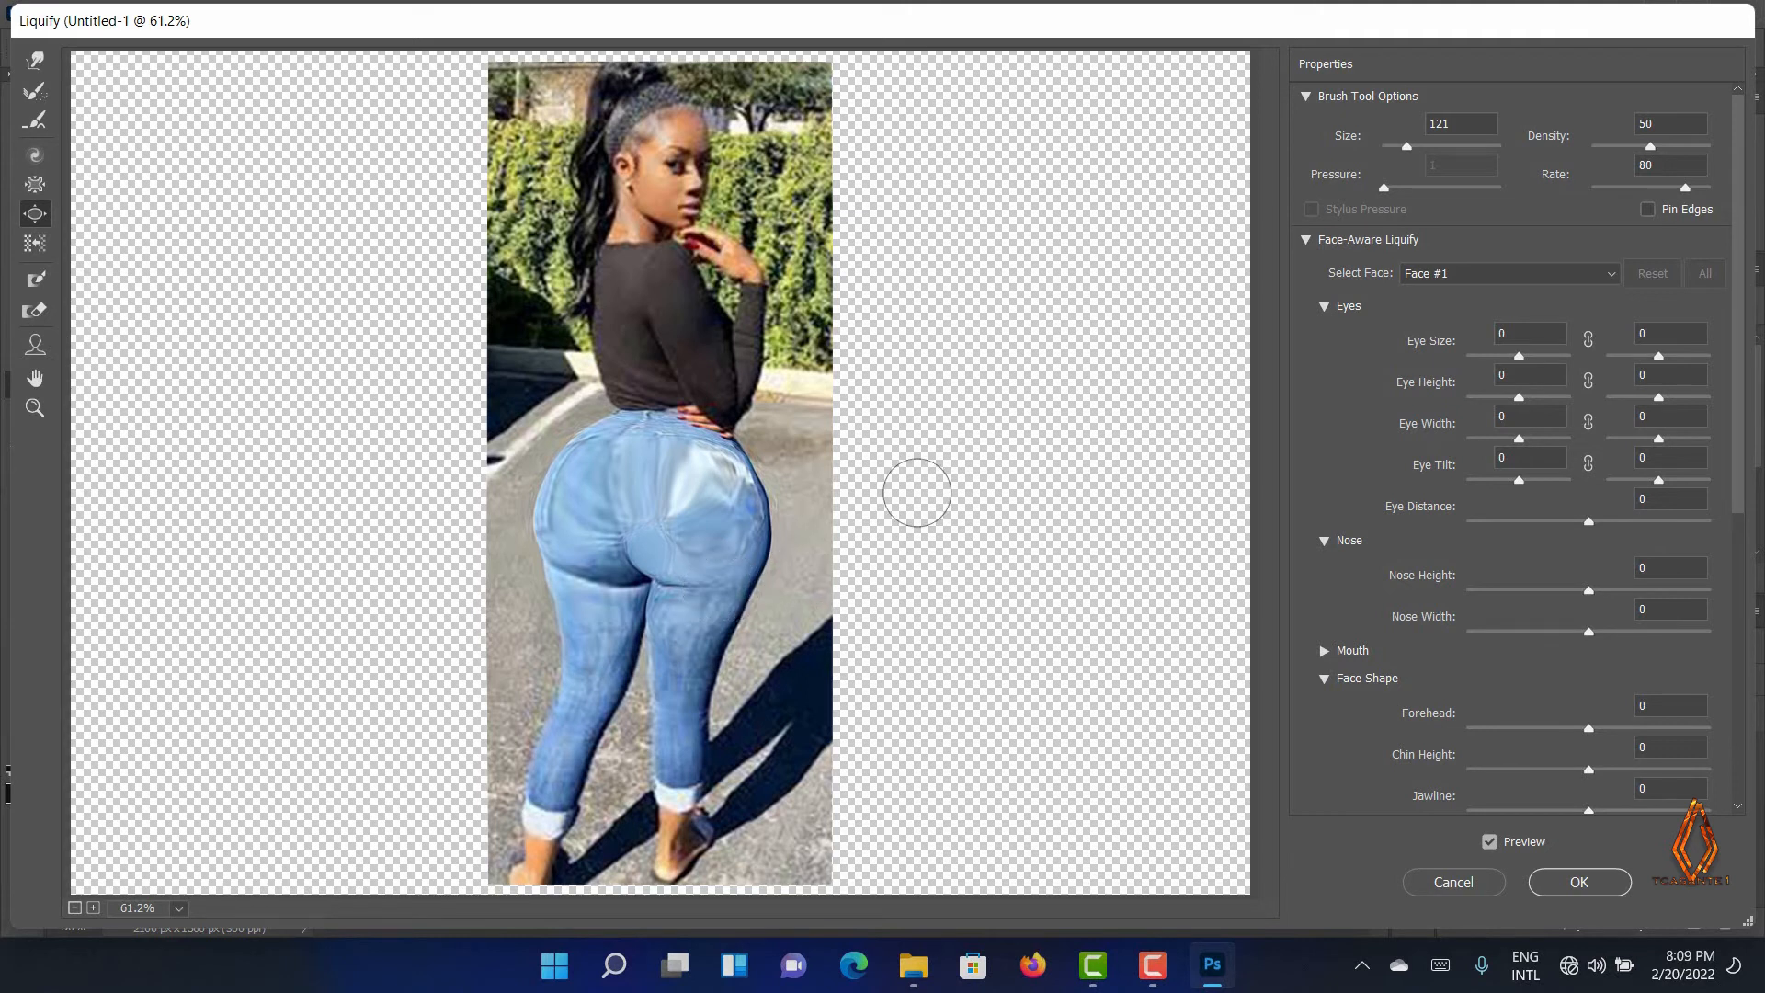
Switch to the Face tool and reshape the face, setting Forehead to 68, Chin Height to -100 and Nose Width to 43
click(44, 342)
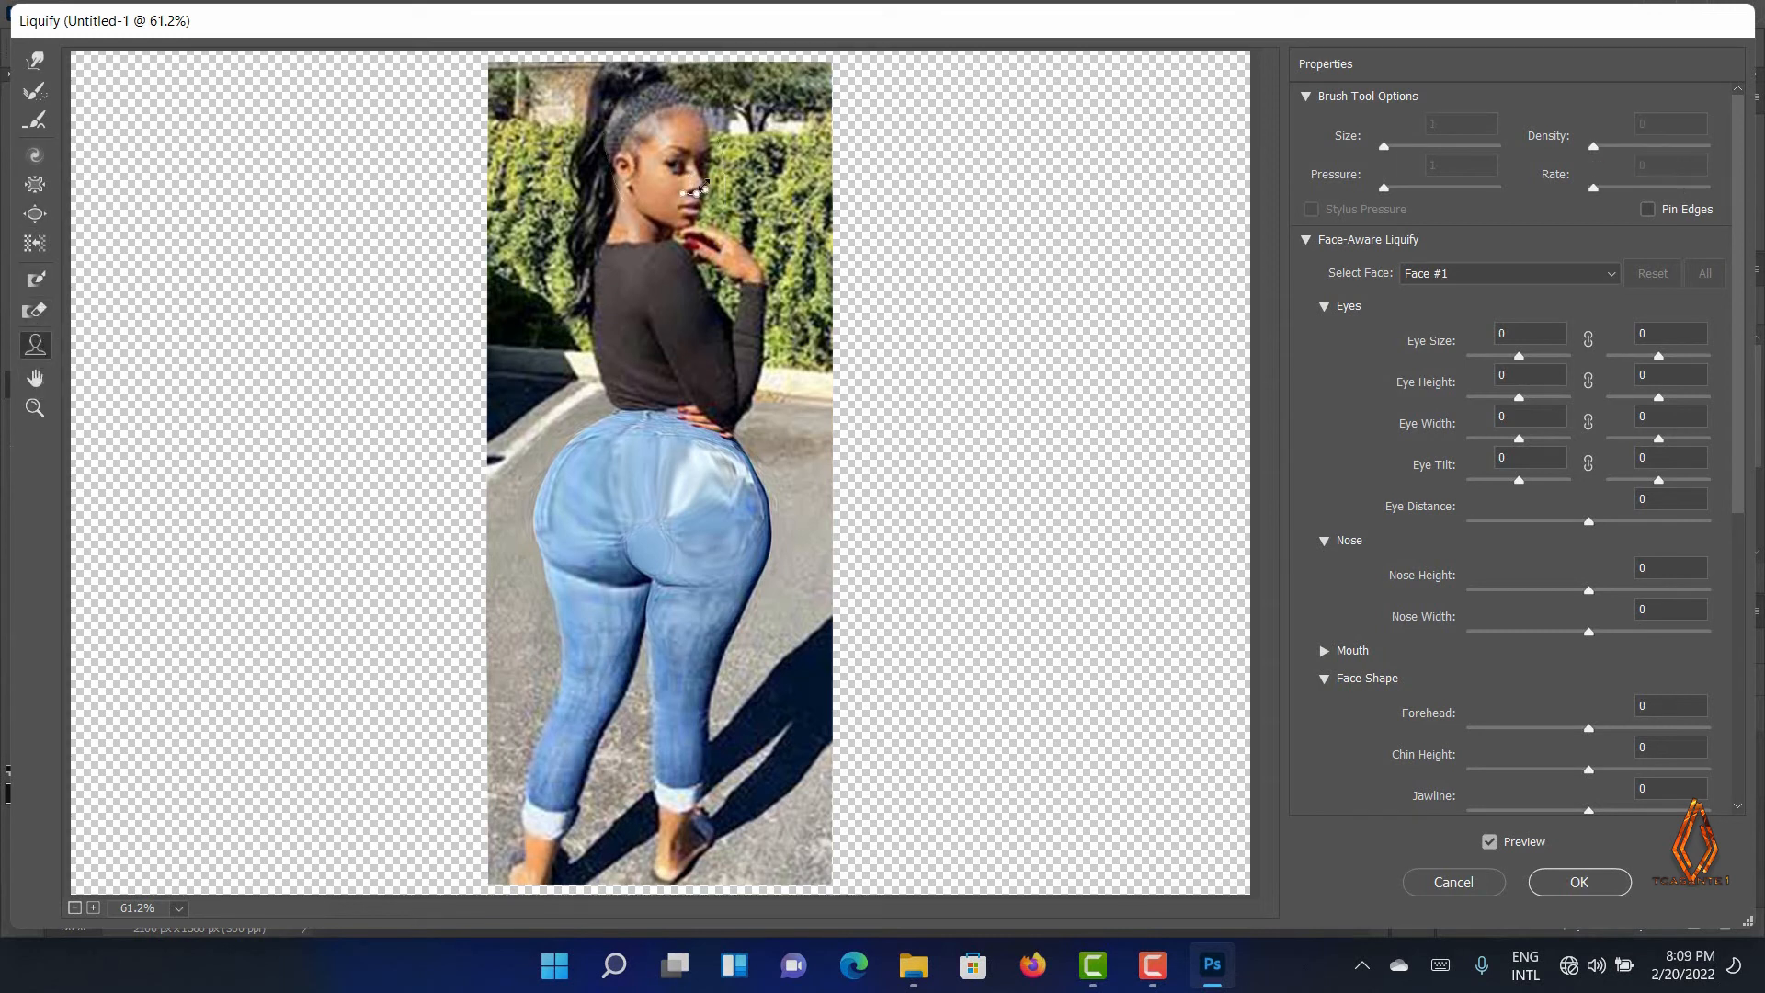
mouse_move(710, 200)
mouse_down()
mouse_move(707, 241)
mouse_move(717, 187)
mouse_up()
drag(674, 117, 681, 107)
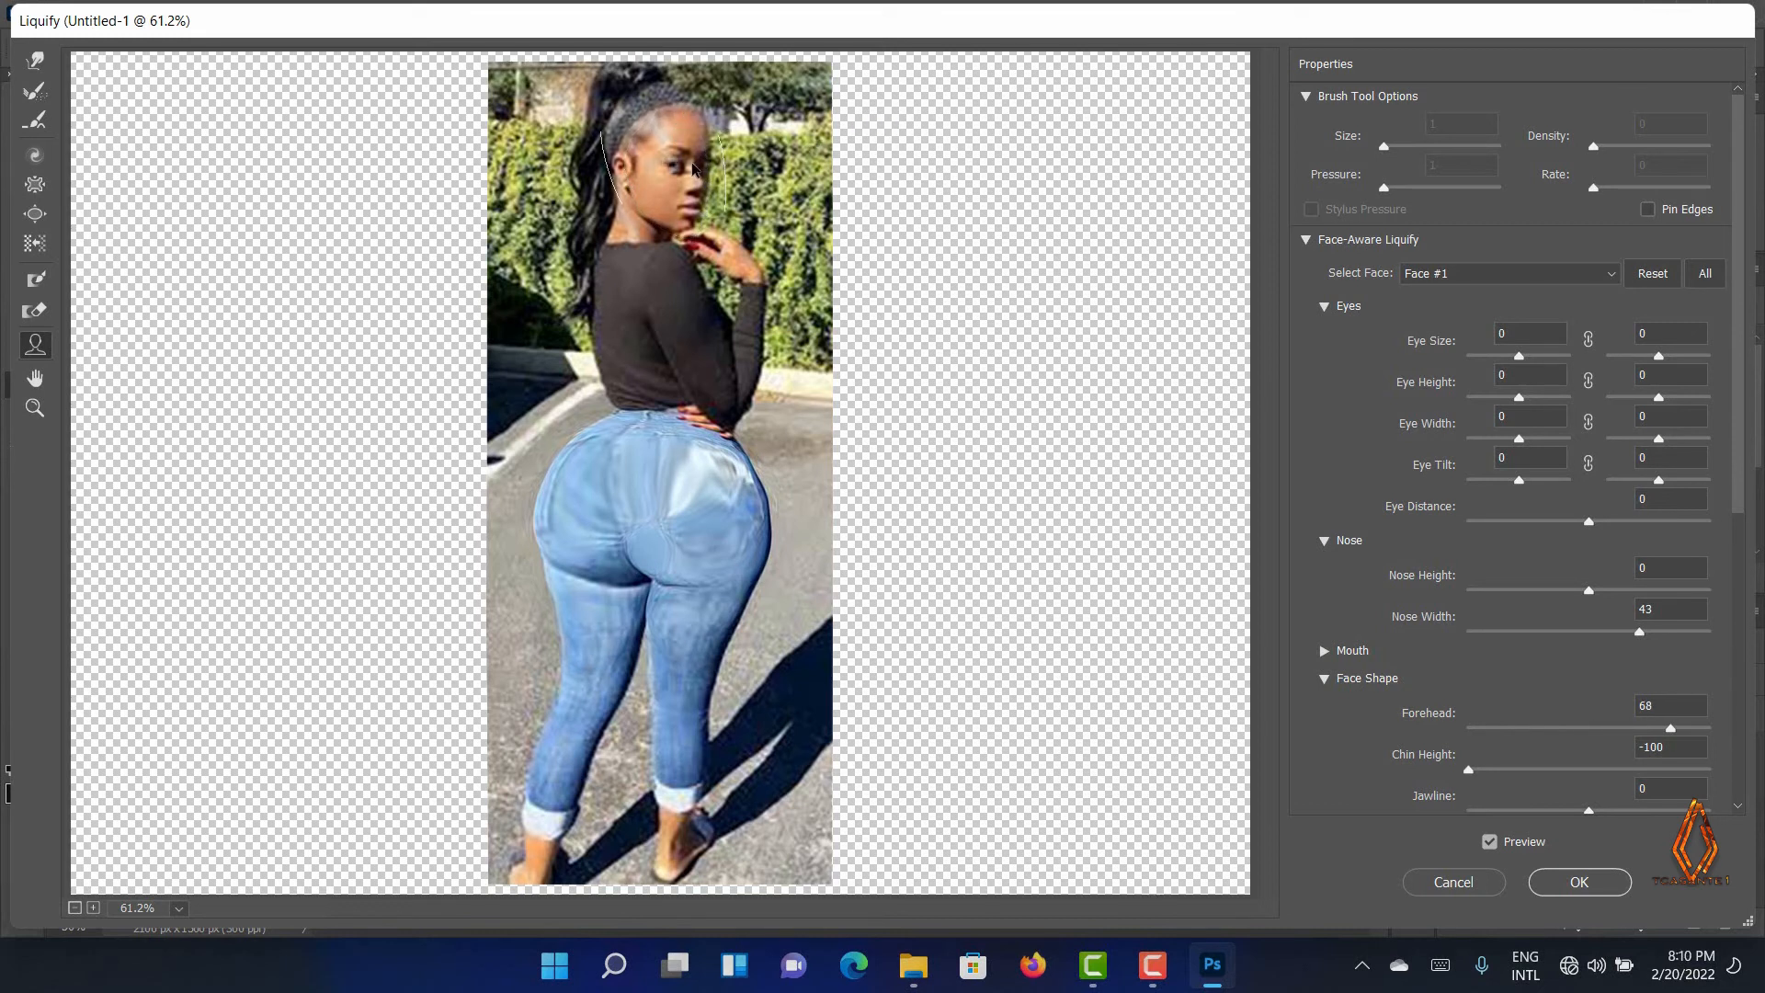
Drag the face's eye and nose handles to set the right Eye Width to -50 and Nose Height to 28
mouse_move(686, 172)
drag(714, 165, 702, 164)
drag(701, 194, 699, 188)
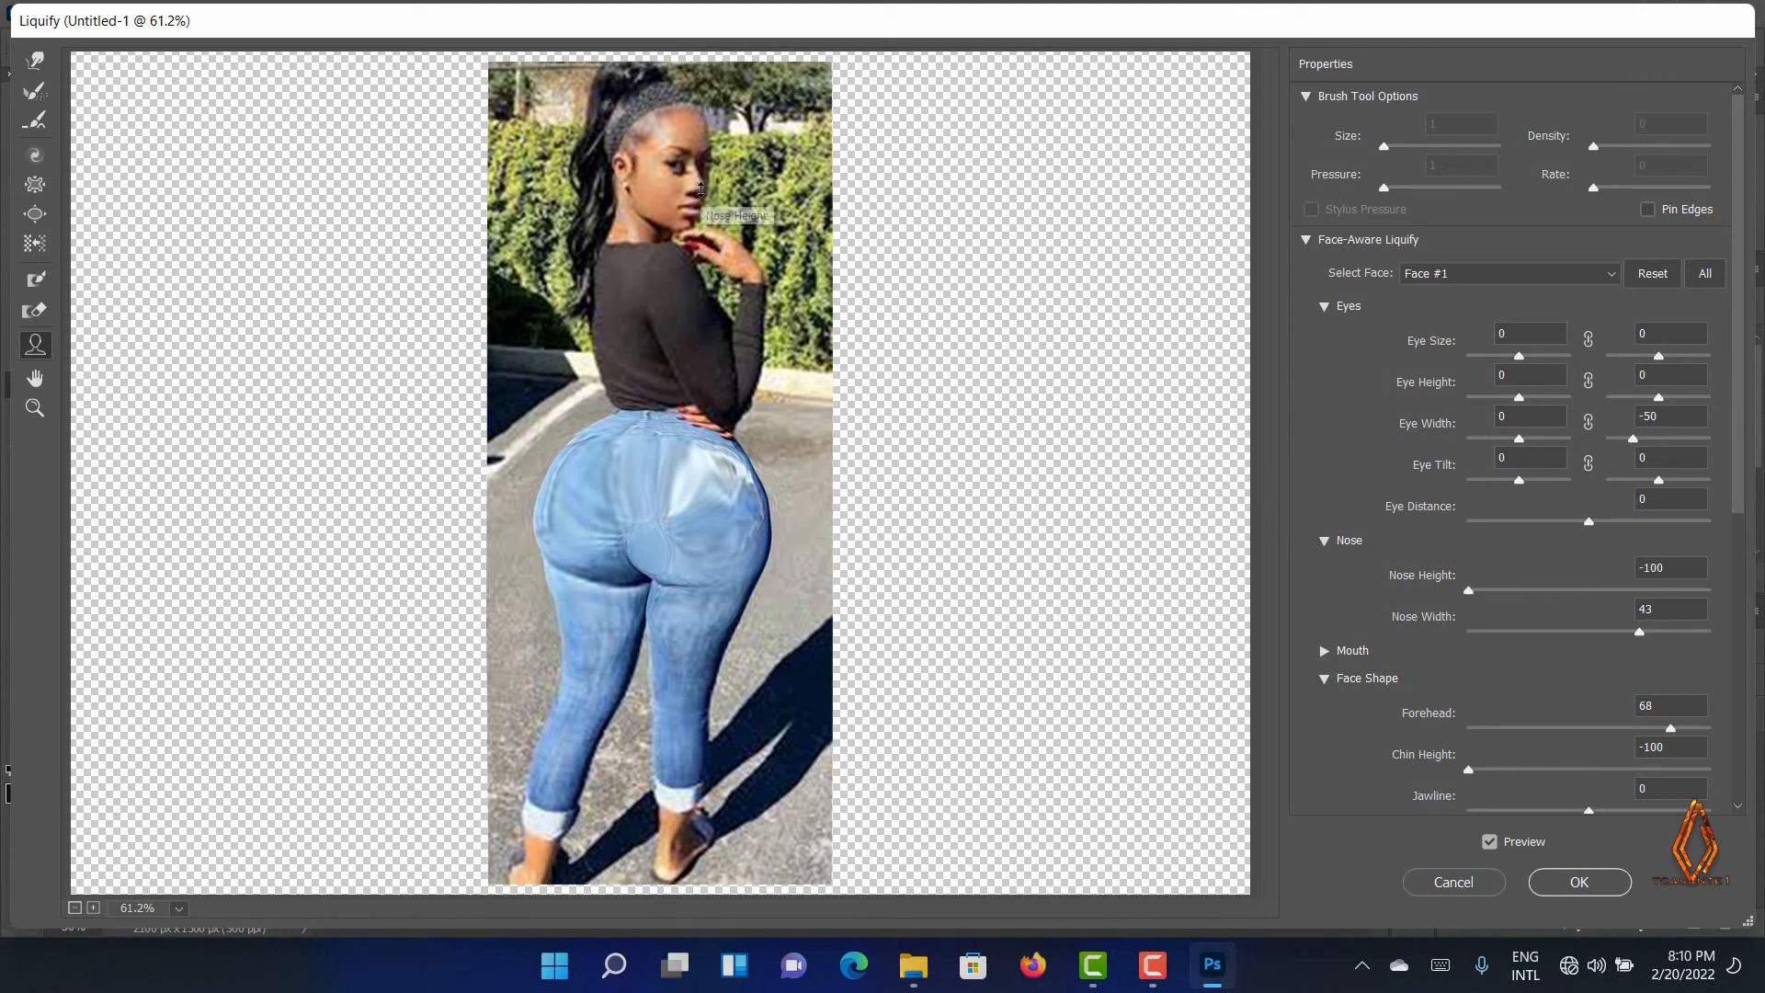
drag(701, 180, 710, 184)
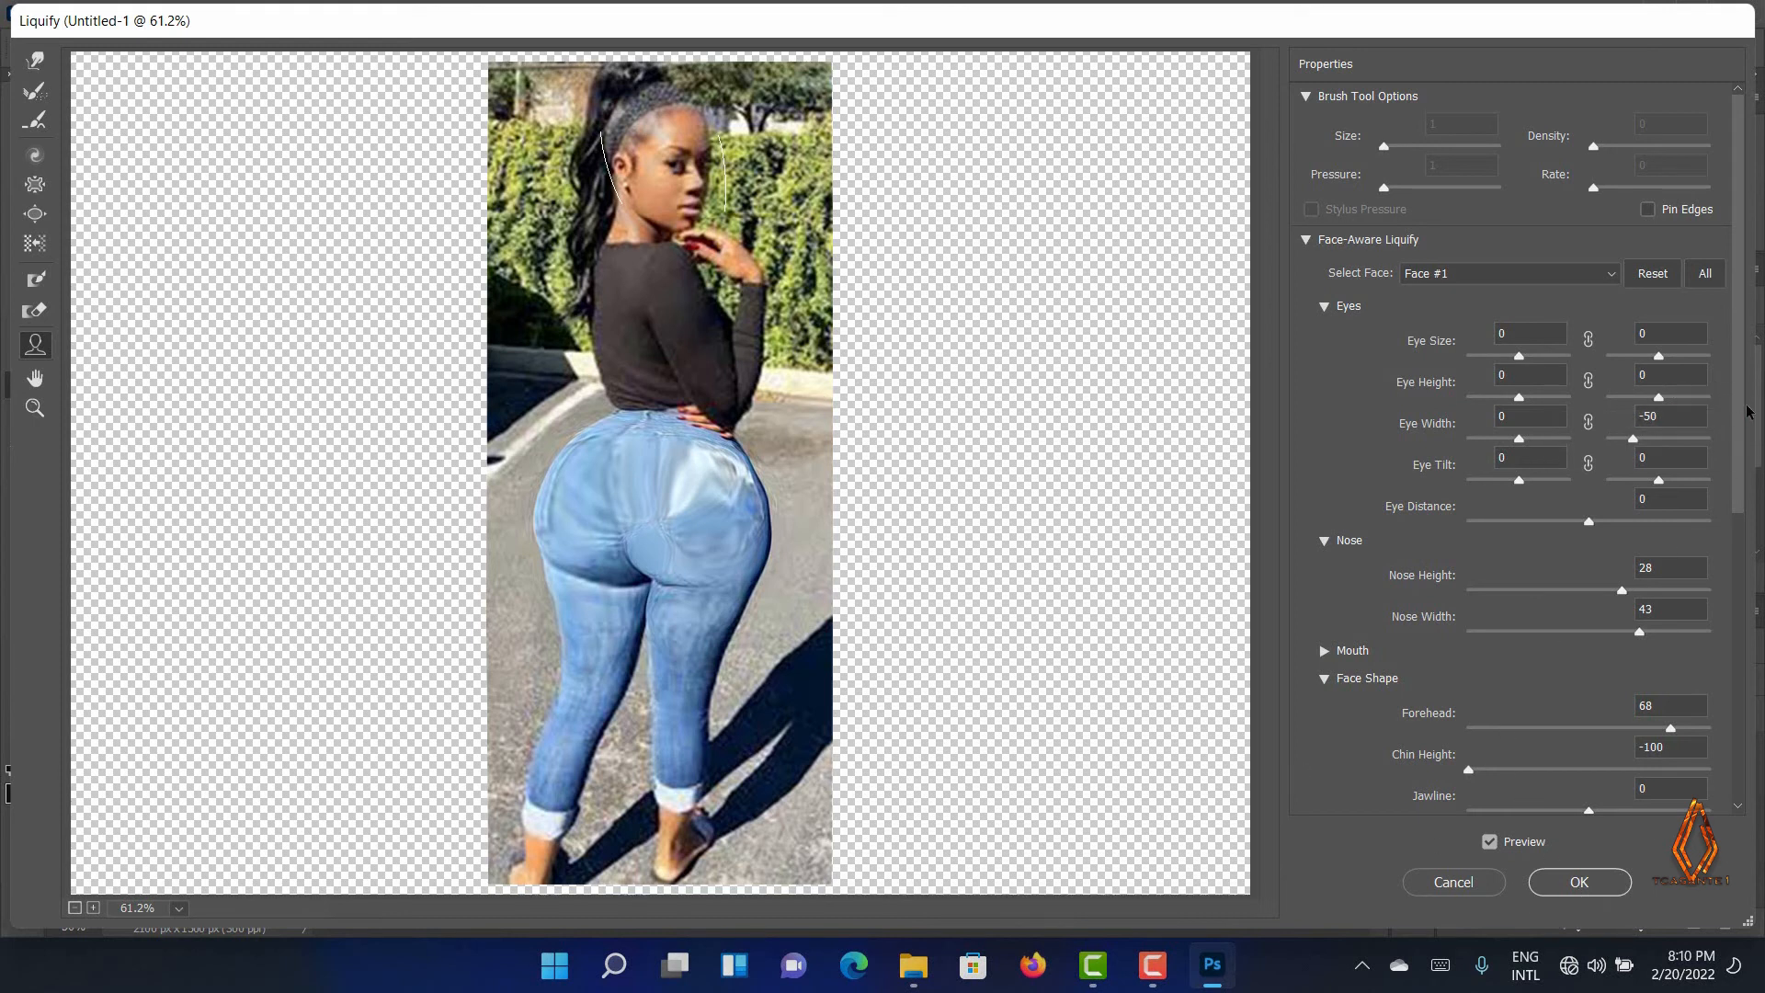
Commit the Liquify changes to the smart object
drag(1741, 473, 1748, 808)
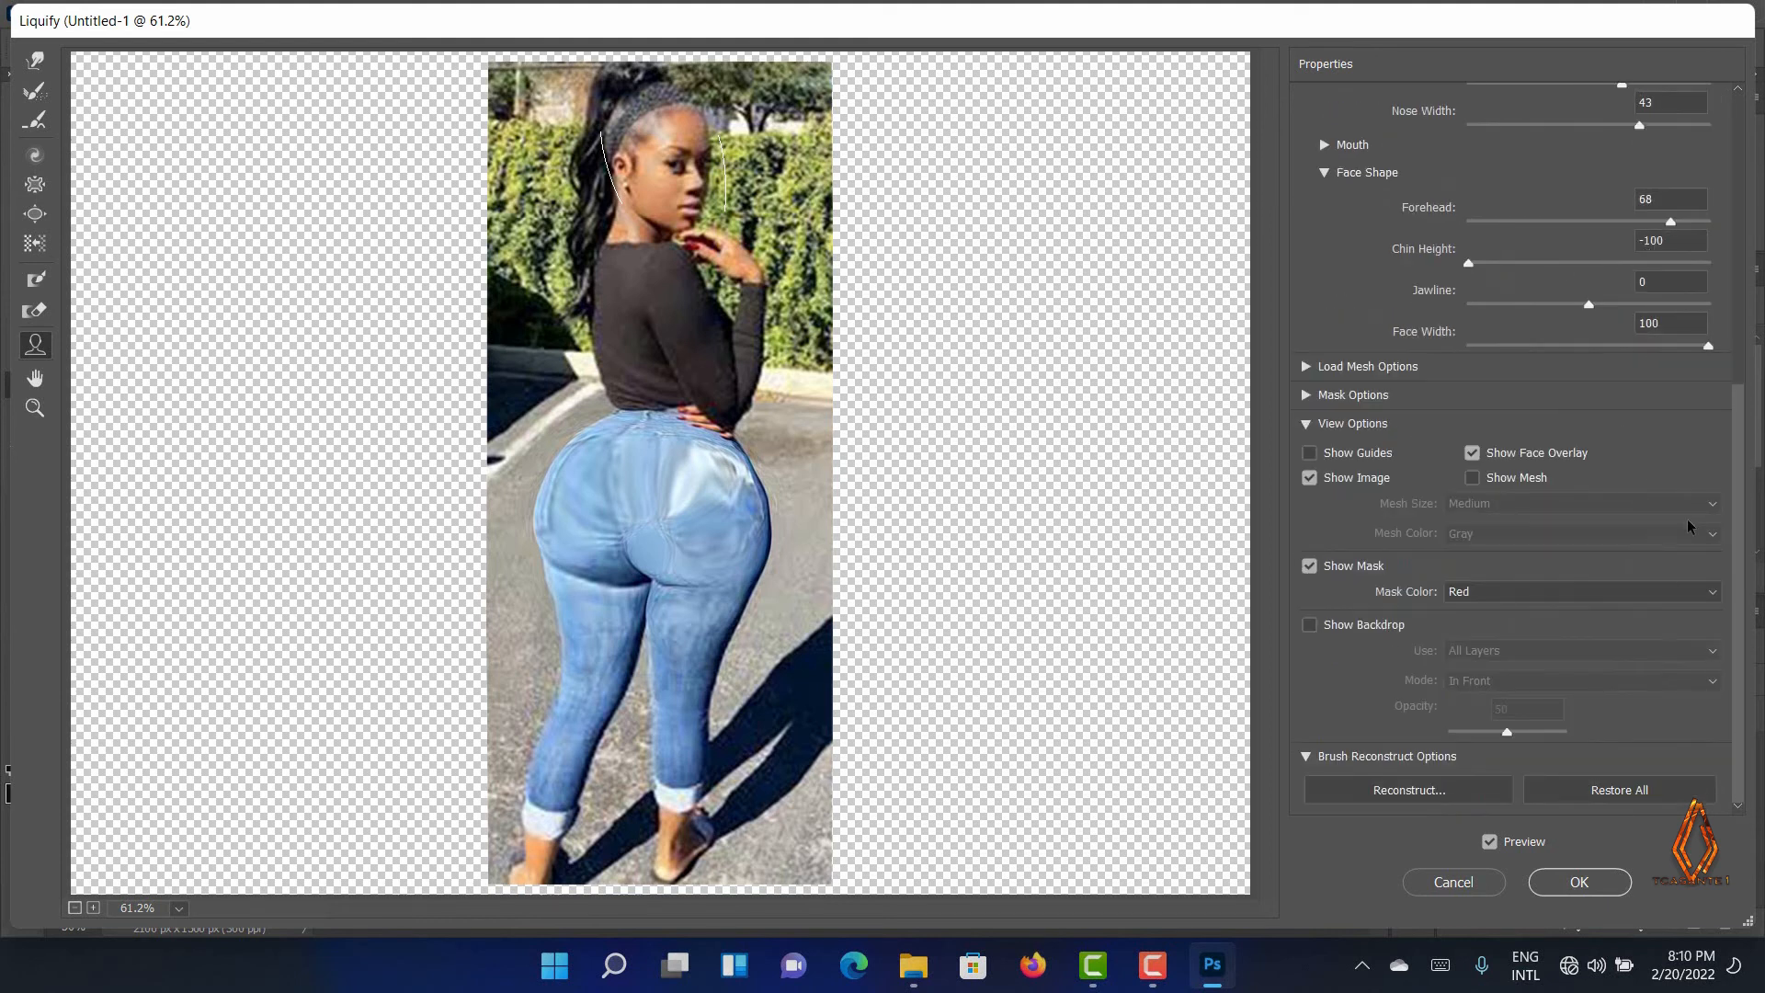
scroll(1670, 486, up, 10)
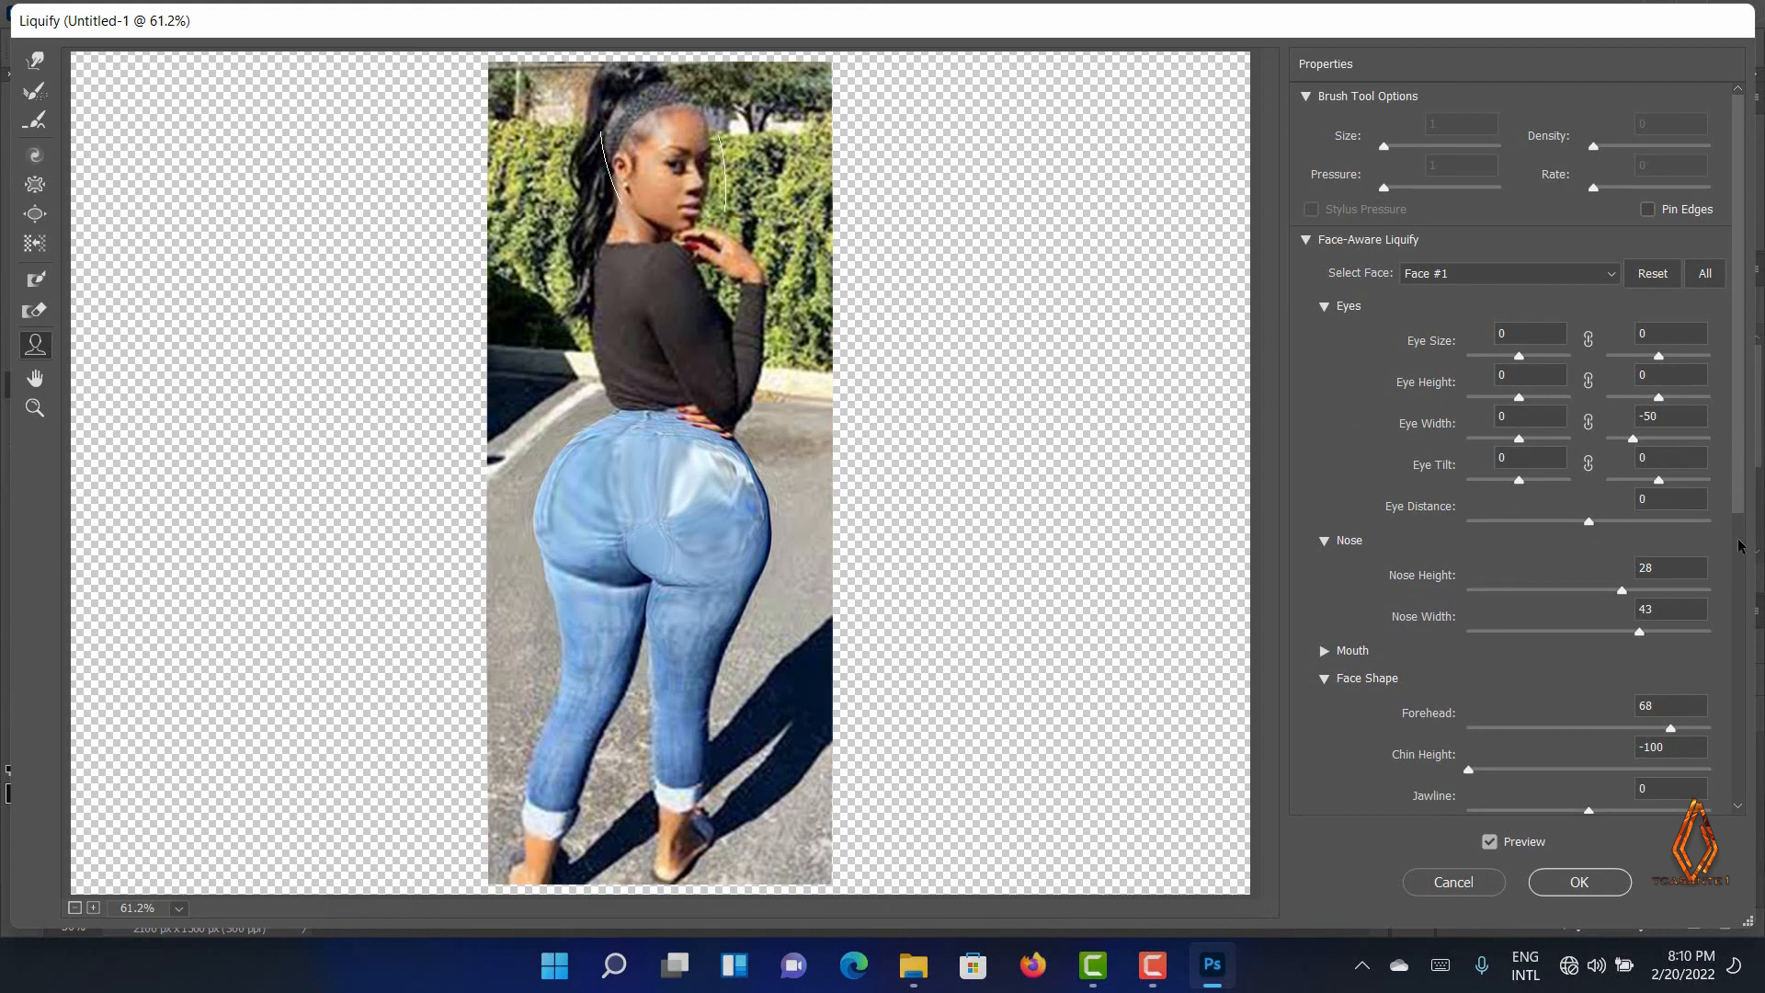
click(1152, 965)
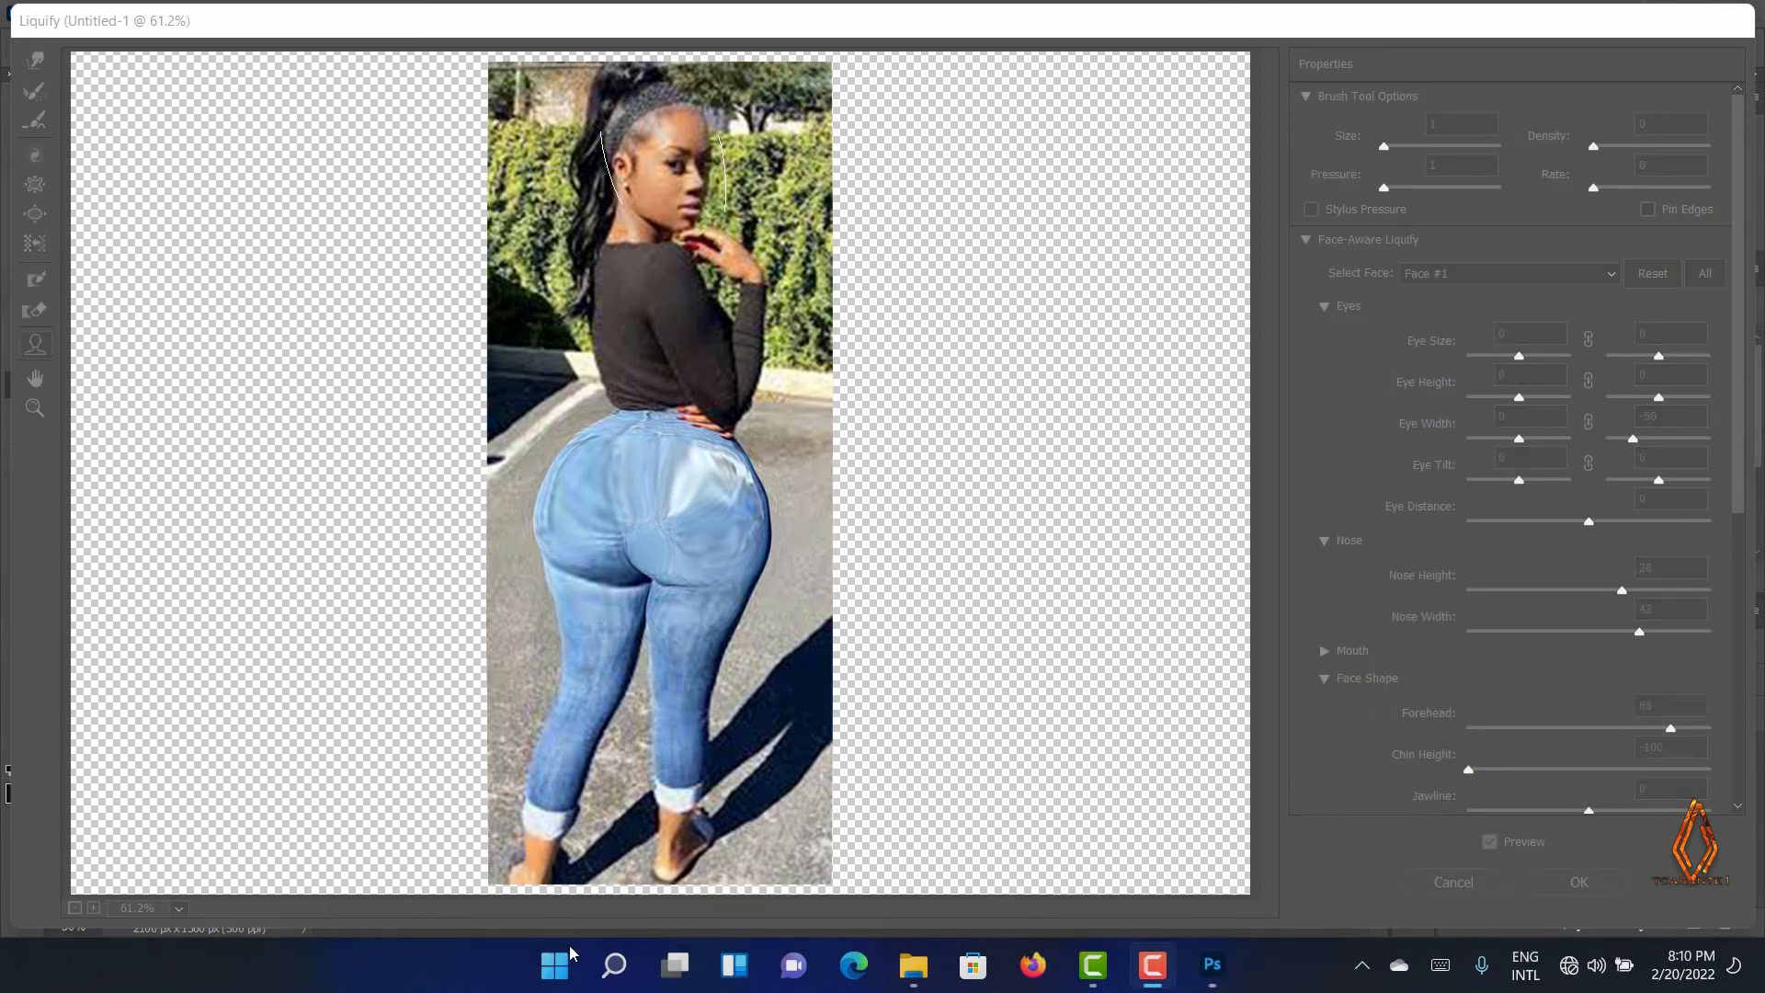
click(1337, 855)
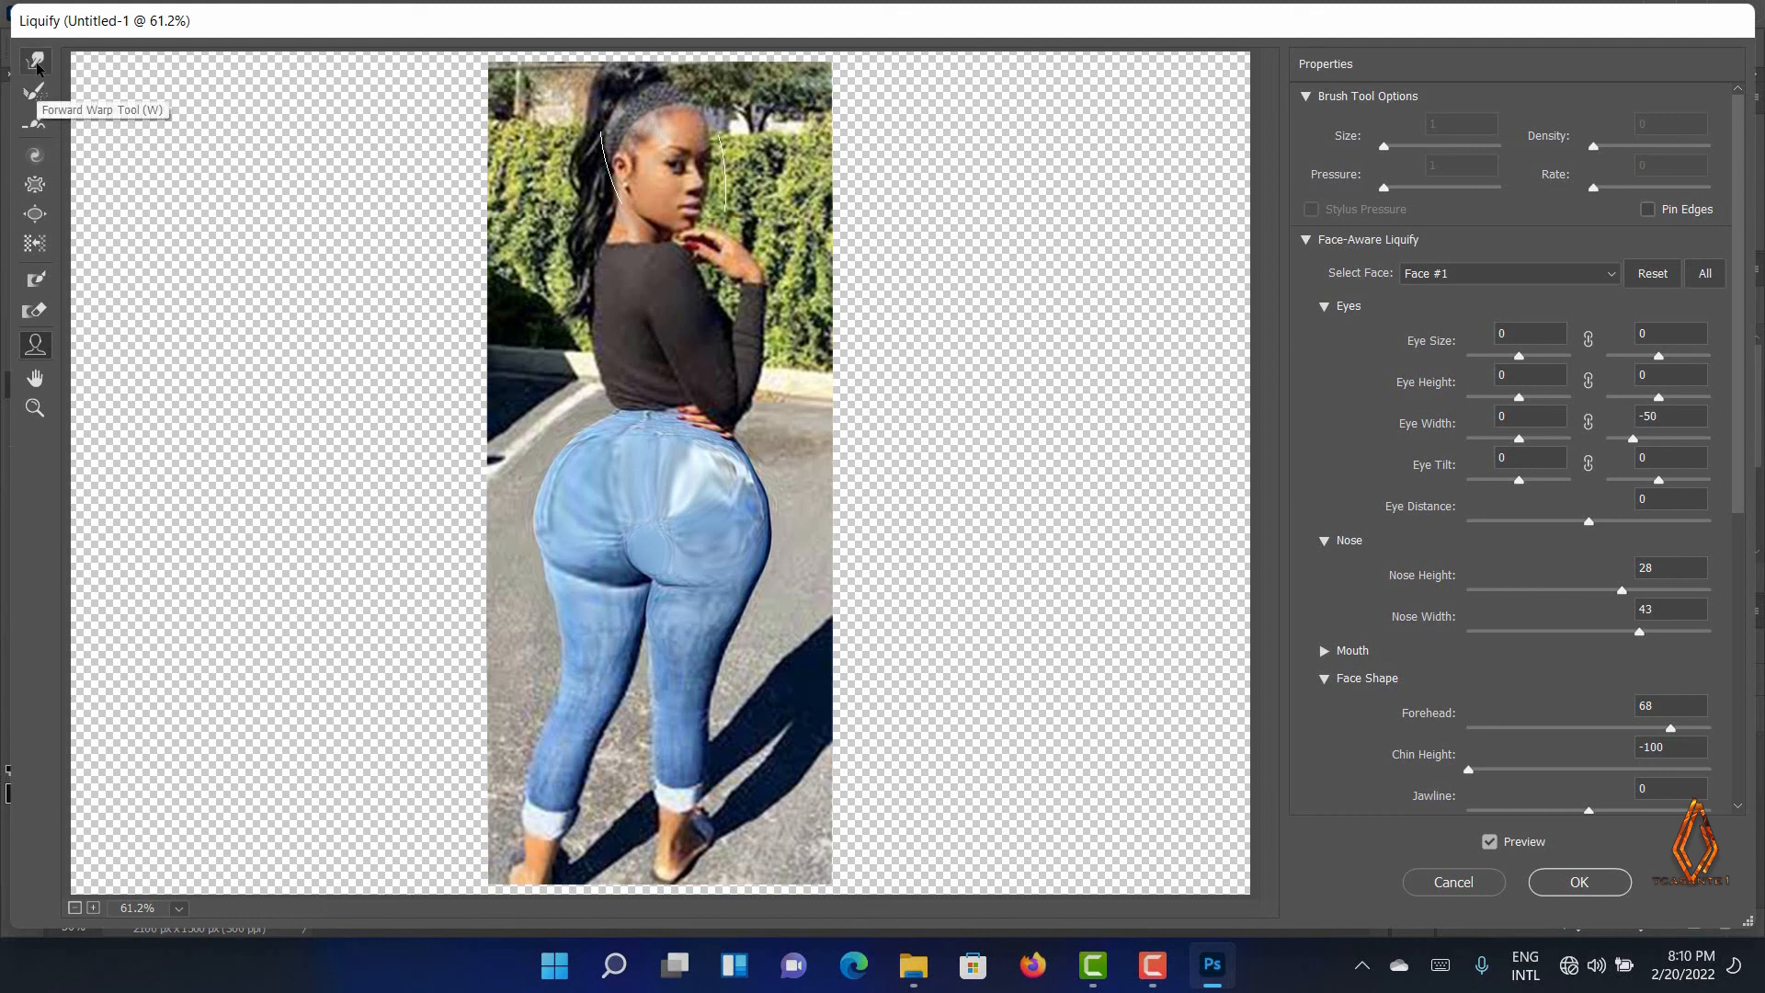
click(1575, 897)
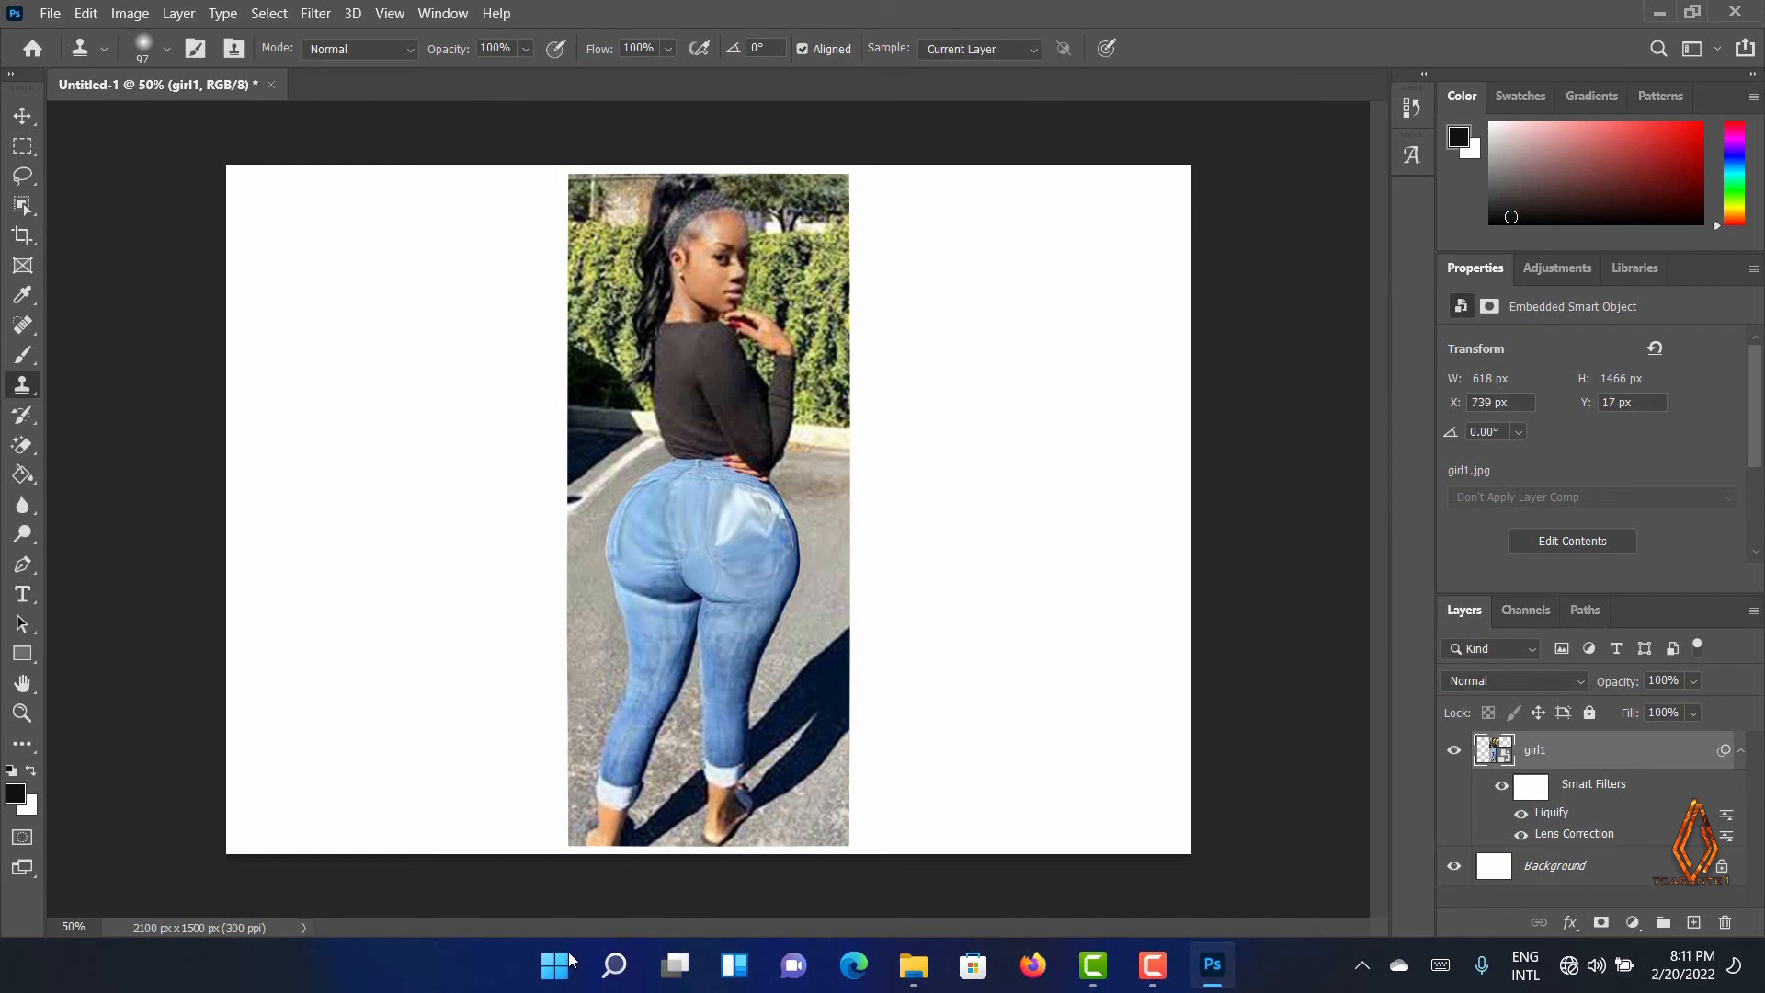
click(594, 947)
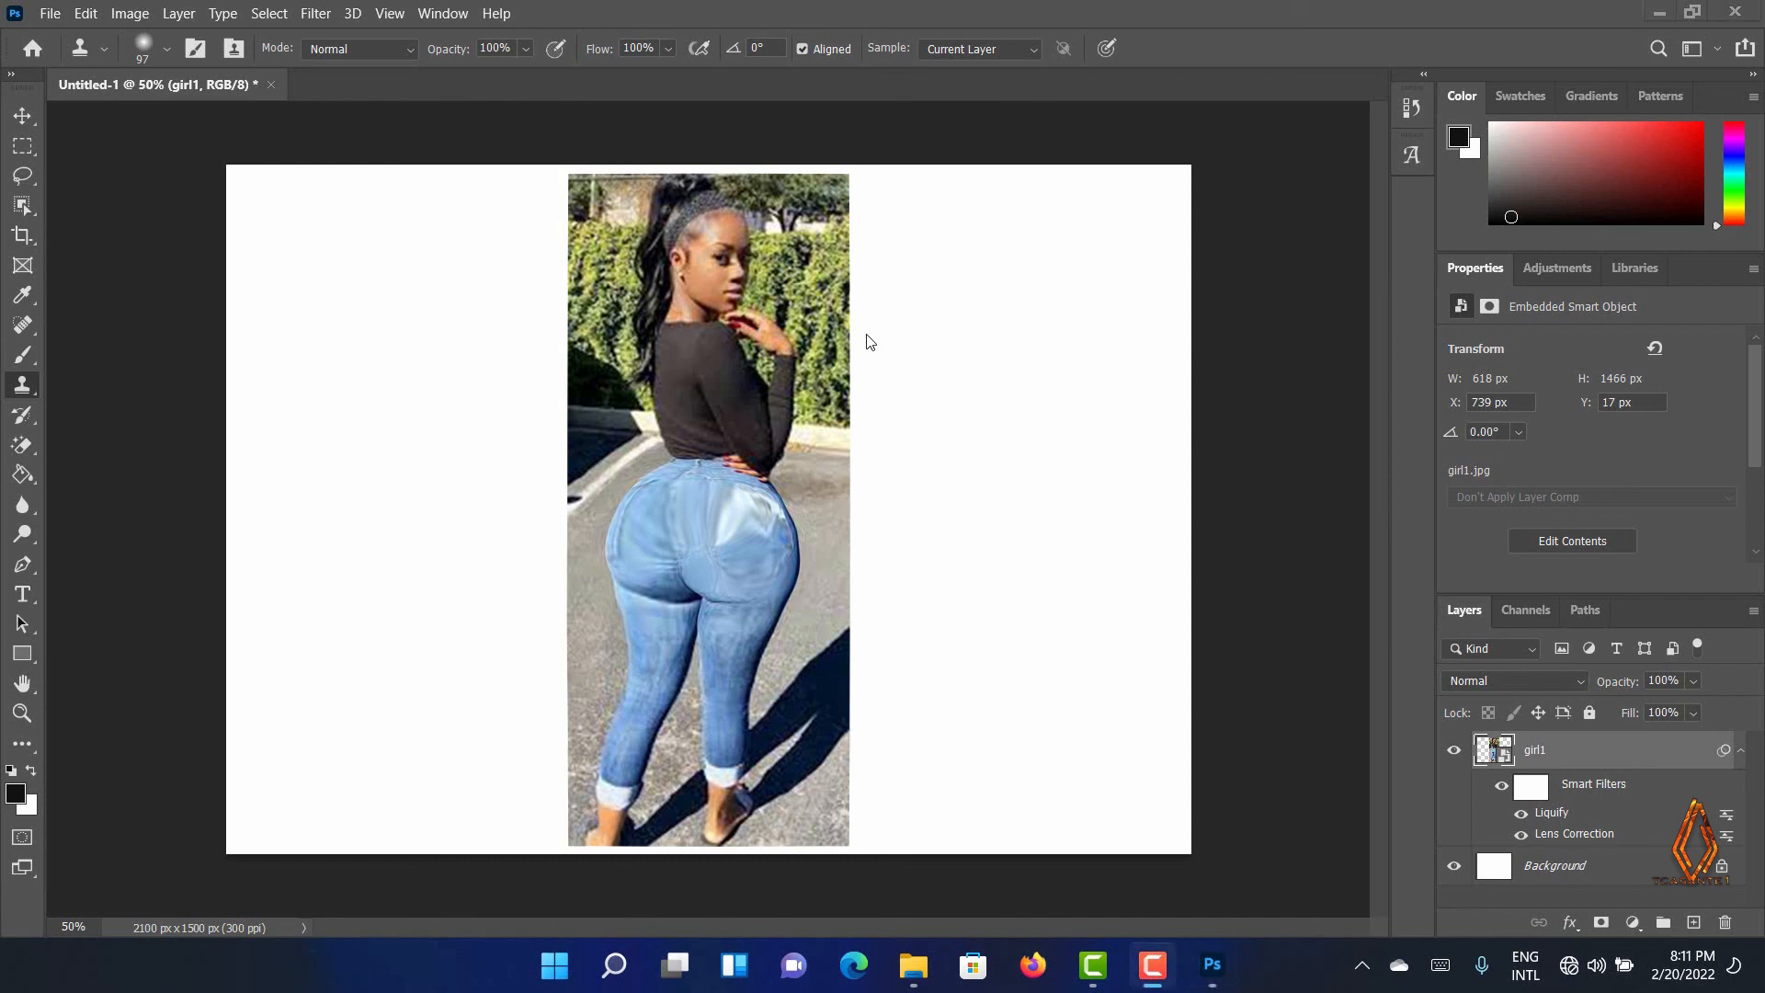